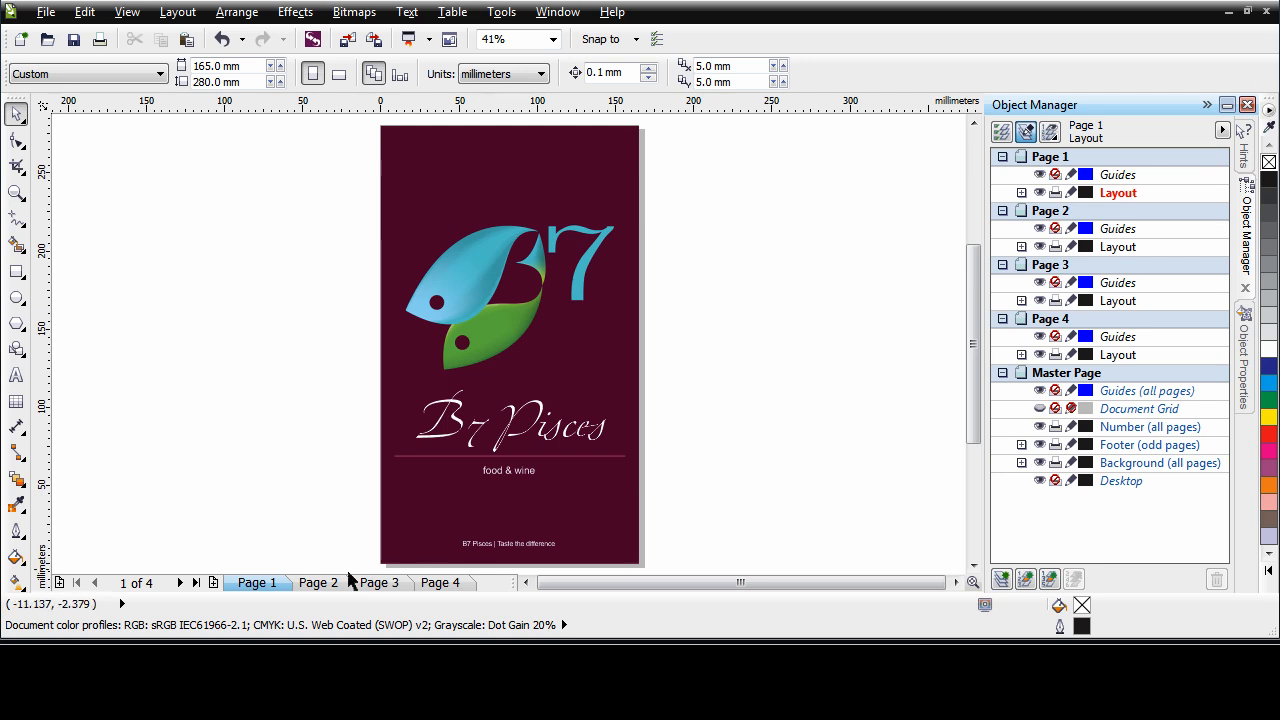
# Look through pages 2, 3 and 4 of the menu document and return to page 1.
pyautogui.click(318, 582)
pyautogui.click(385, 583)
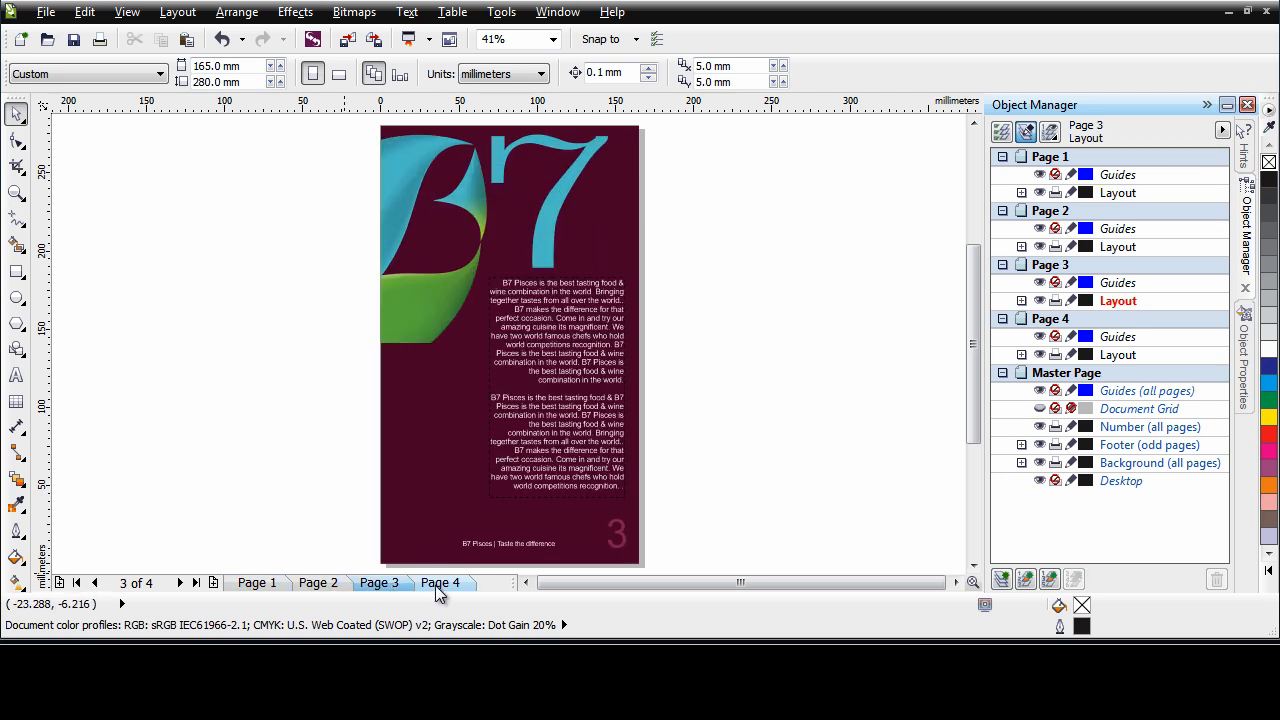
pyautogui.click(438, 586)
pyautogui.click(258, 586)
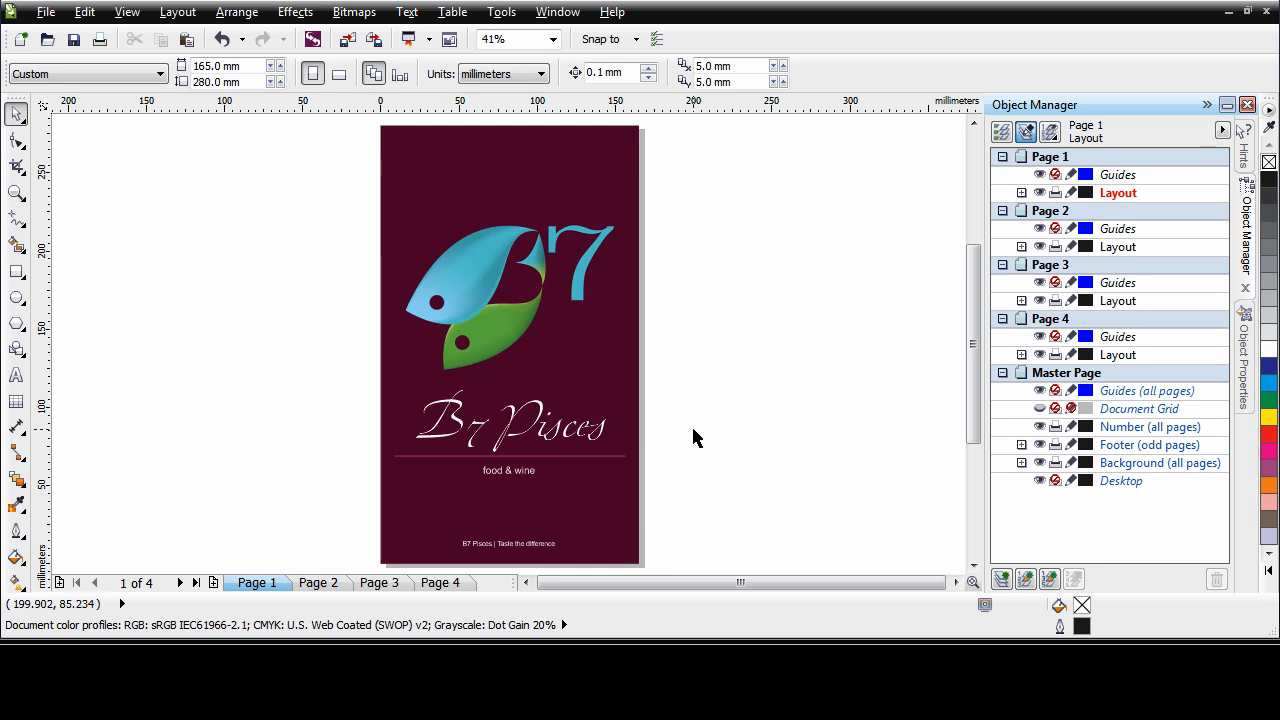
# Inspect the B7 Pisces title and background rectangle in the object list, and the fill and outline properties of the rectangle and horizontal line.
pyautogui.click(543, 416)
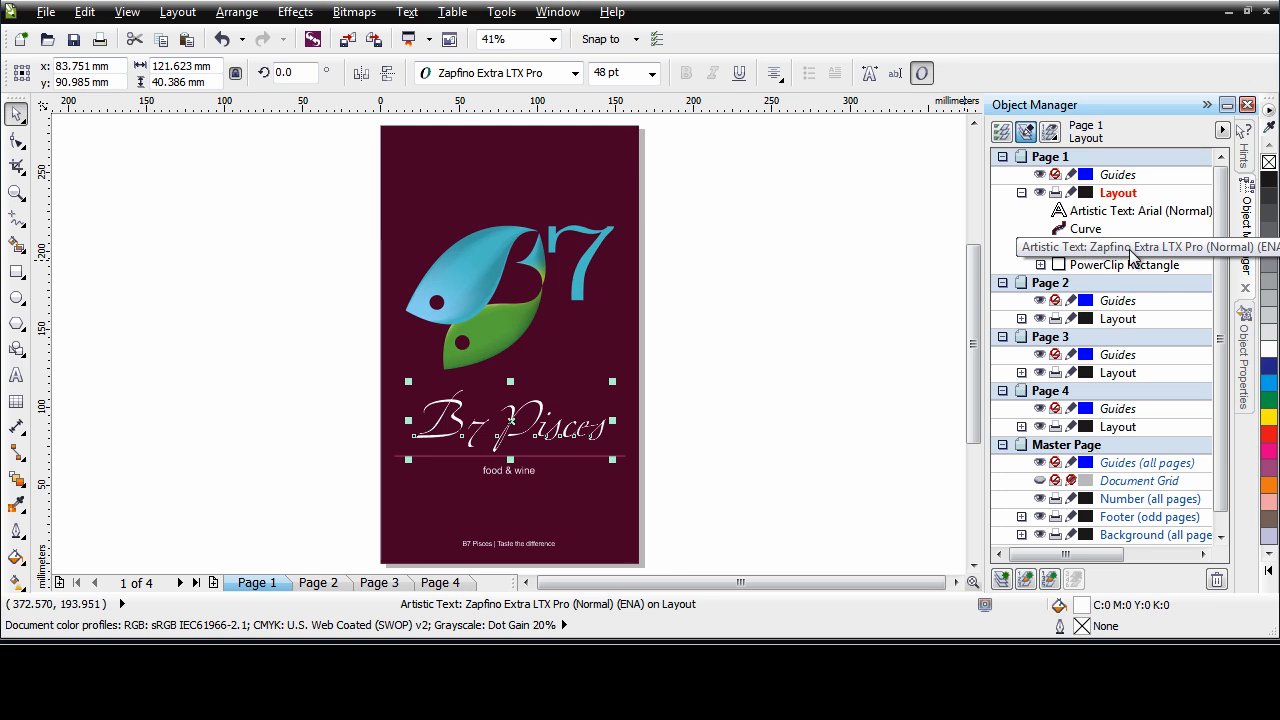
pyautogui.click(1205, 257)
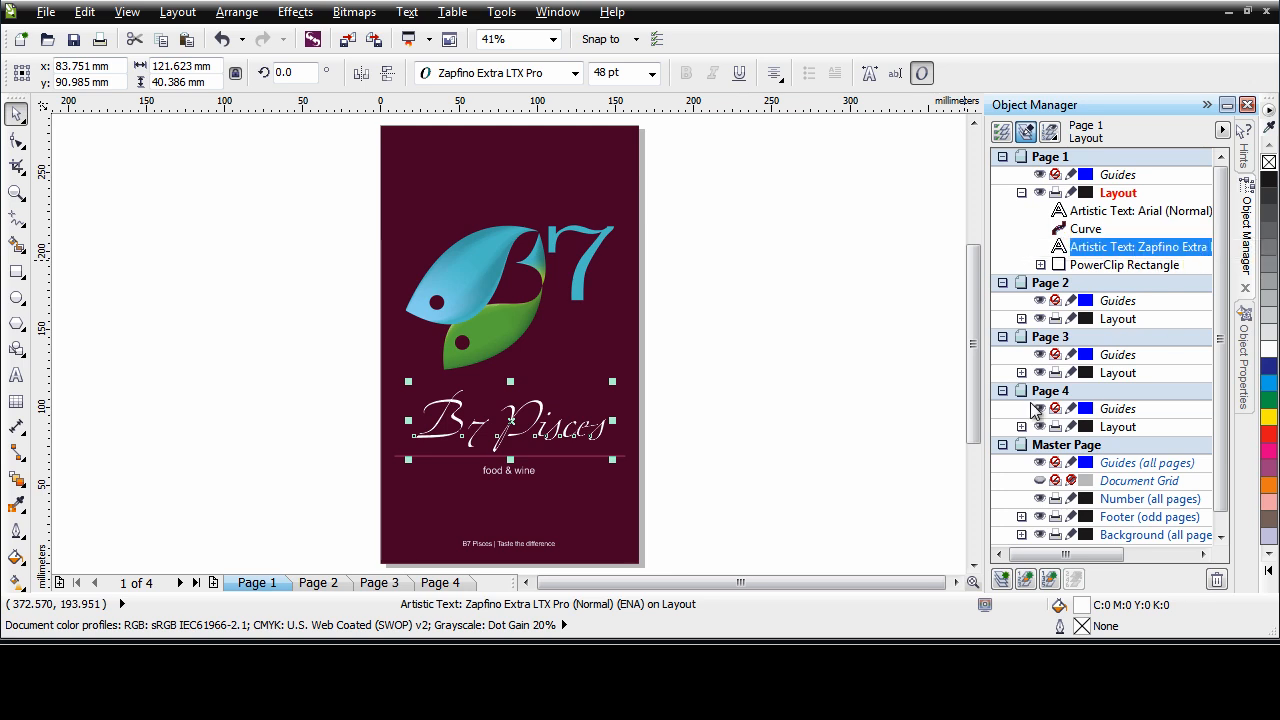
pyautogui.click(614, 552)
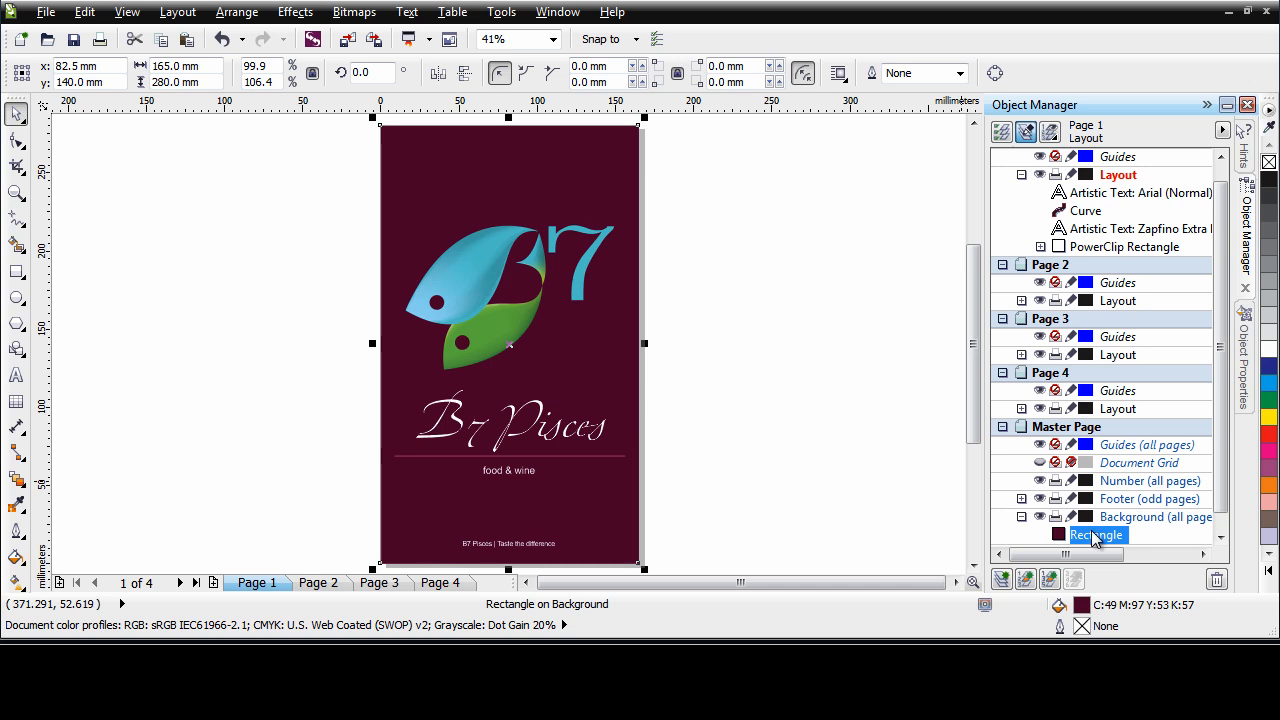
pyautogui.click(1245, 398)
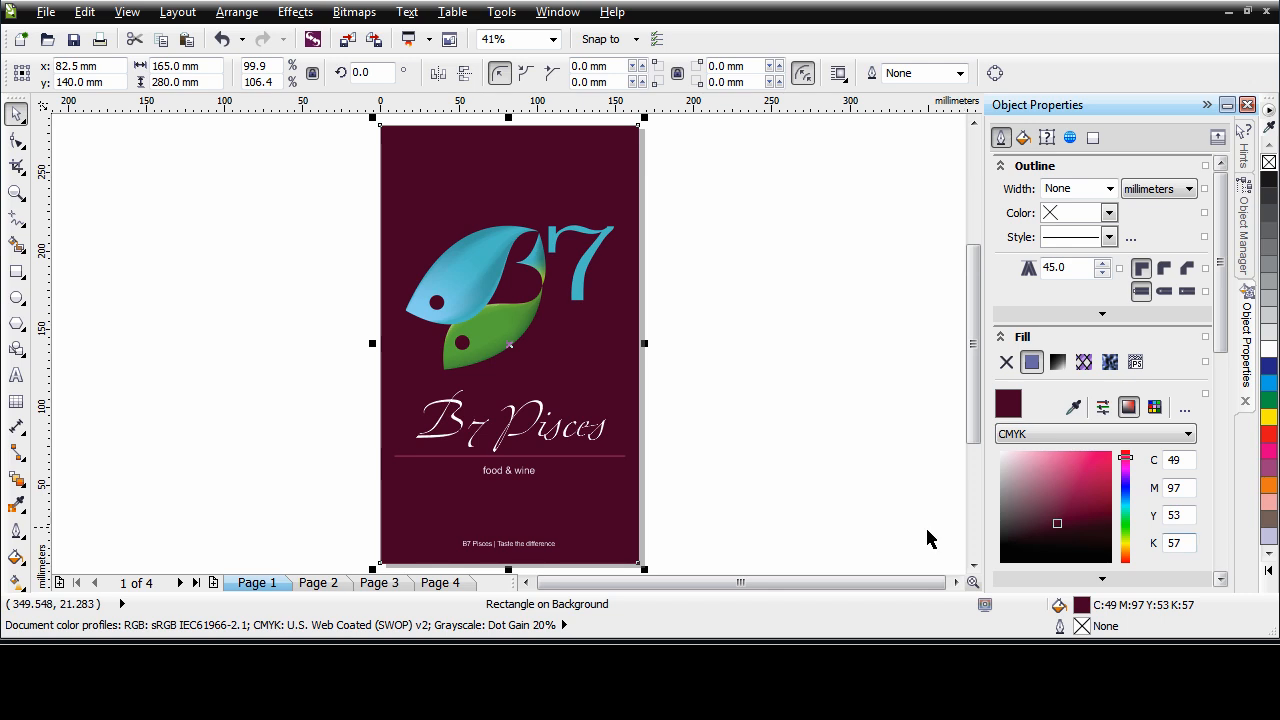
pyautogui.click(612, 457)
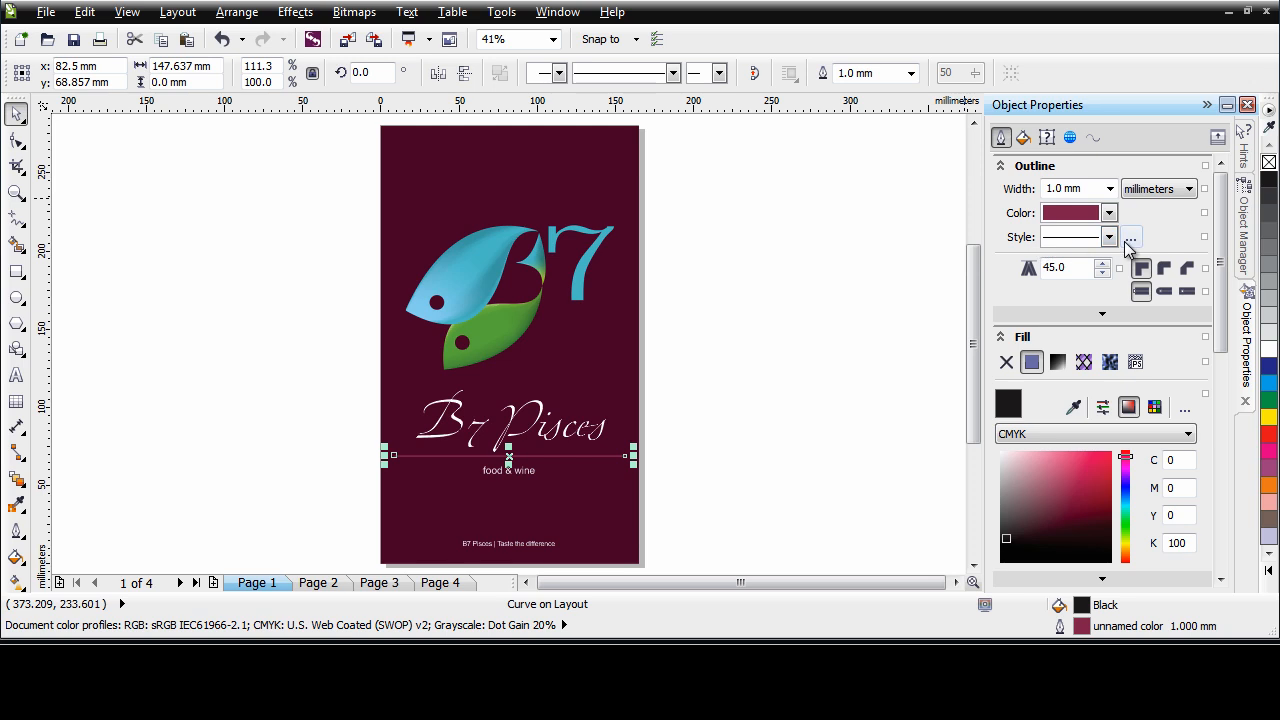
pyautogui.click(695, 511)
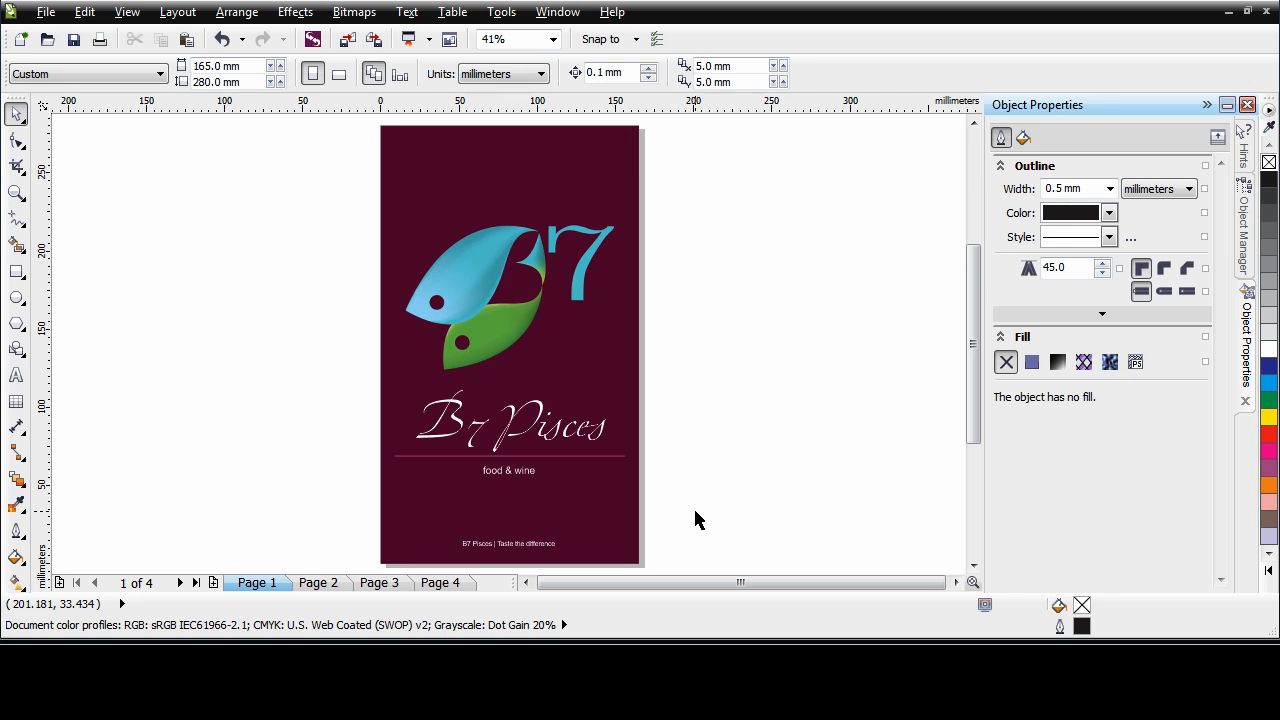
# Create a new fill style named Paper from the page 1 background rectangle, with the Object Styles docker set to open.
pyautogui.hotkey('ctrl', 'z')
pyautogui.click(564, 174)
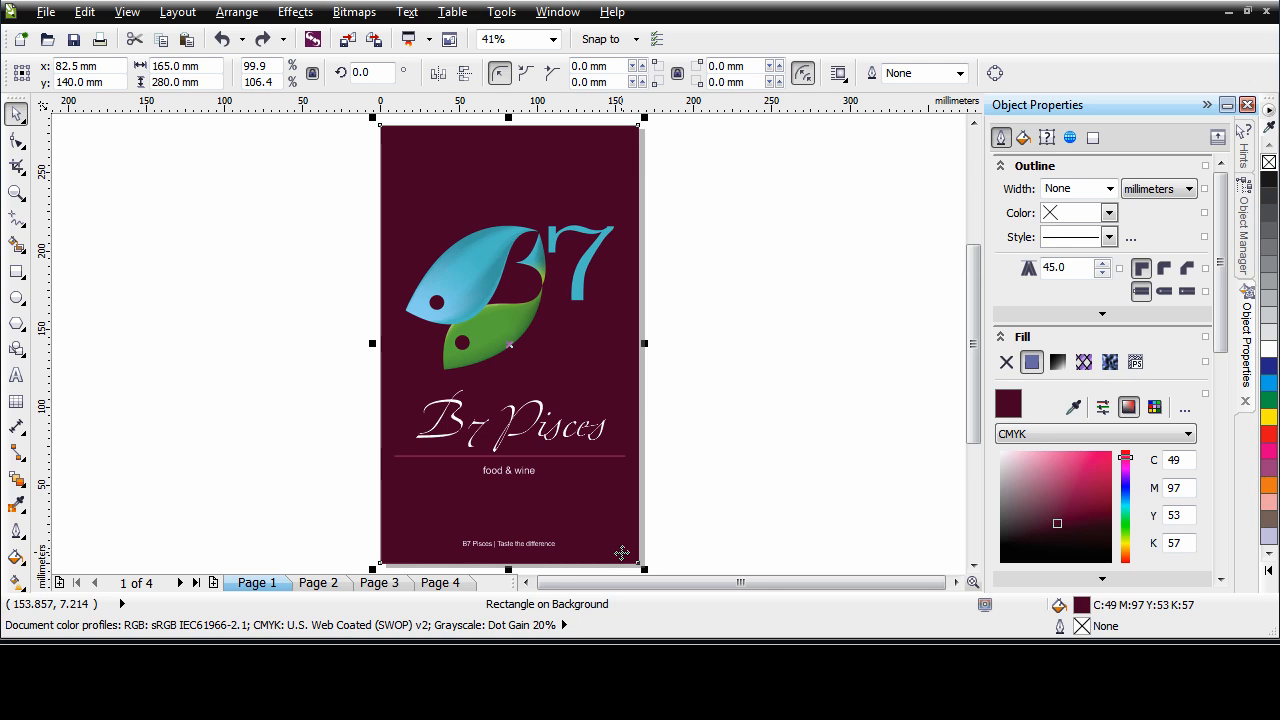
pyautogui.rightClick(521, 143)
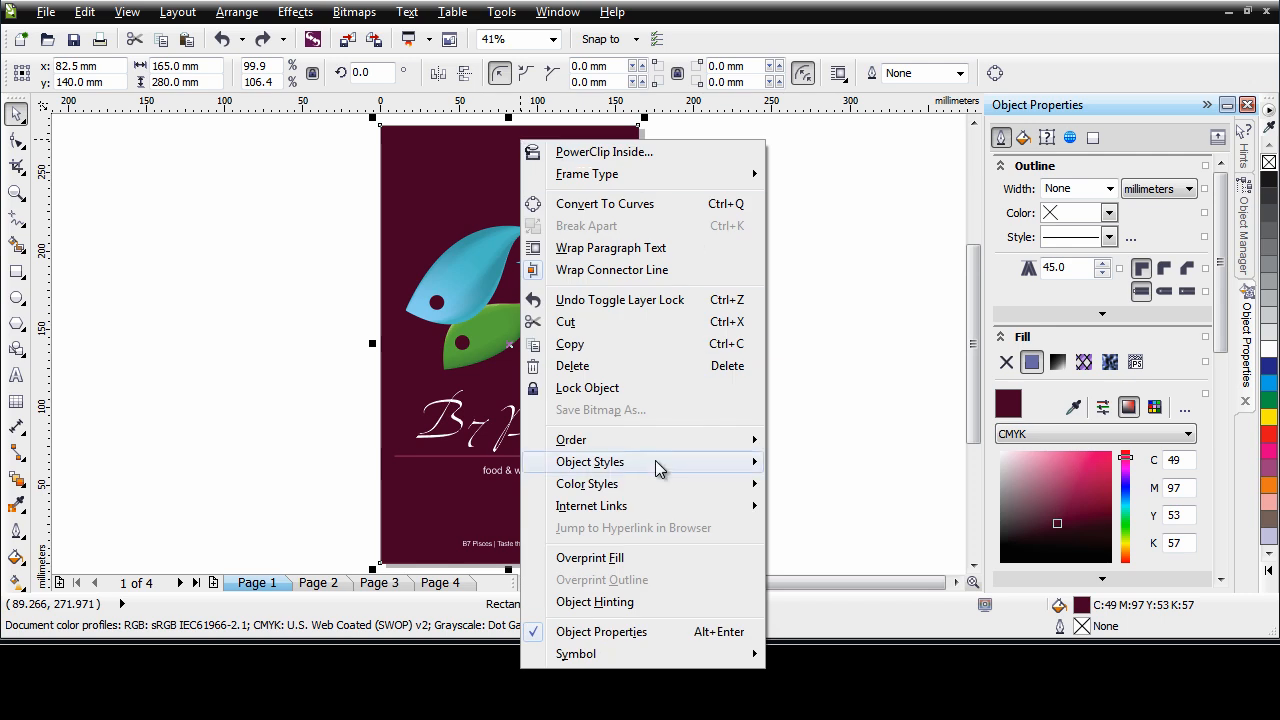
pyautogui.moveTo(655, 462)
pyautogui.moveTo(836, 515)
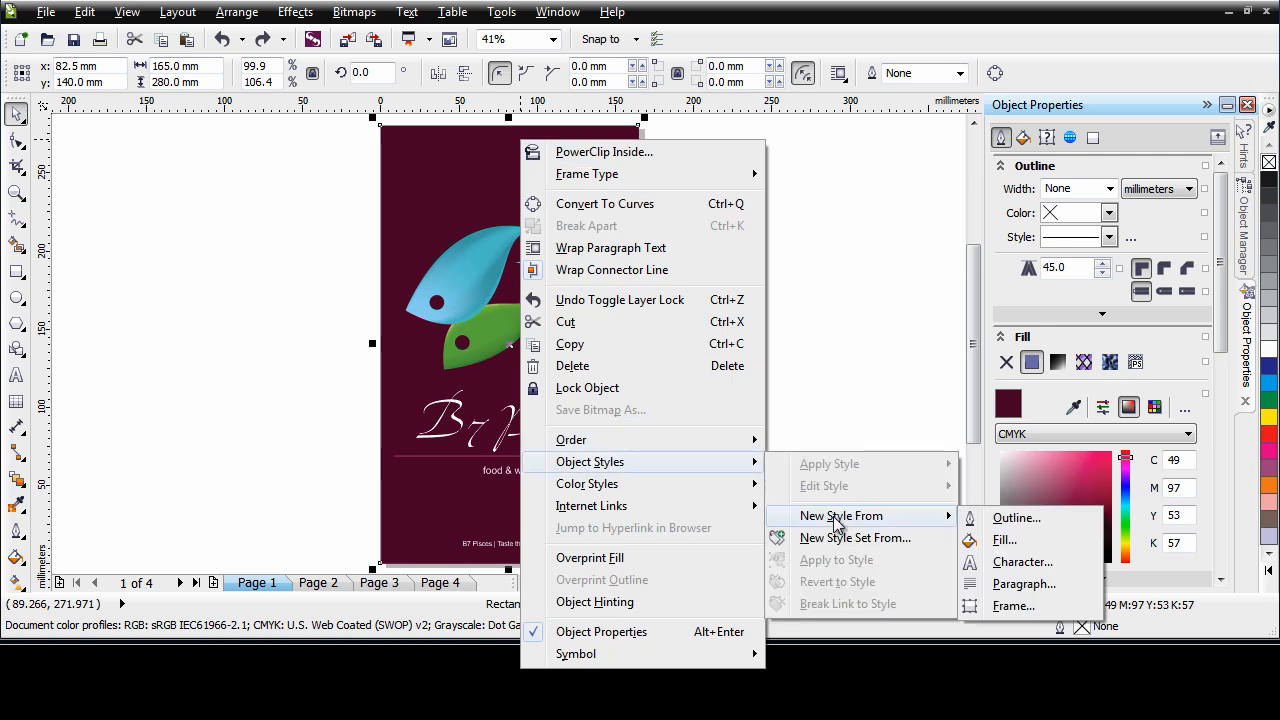
pyautogui.click(1038, 549)
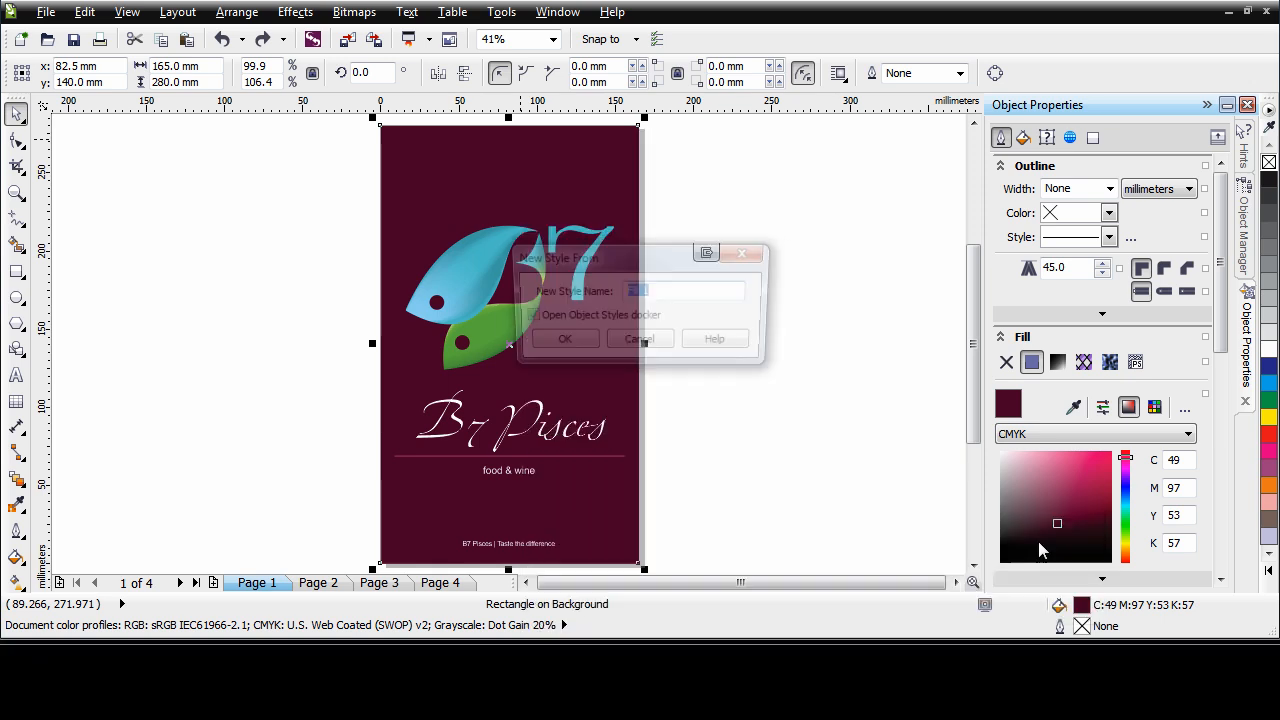
pyautogui.write('Paper')
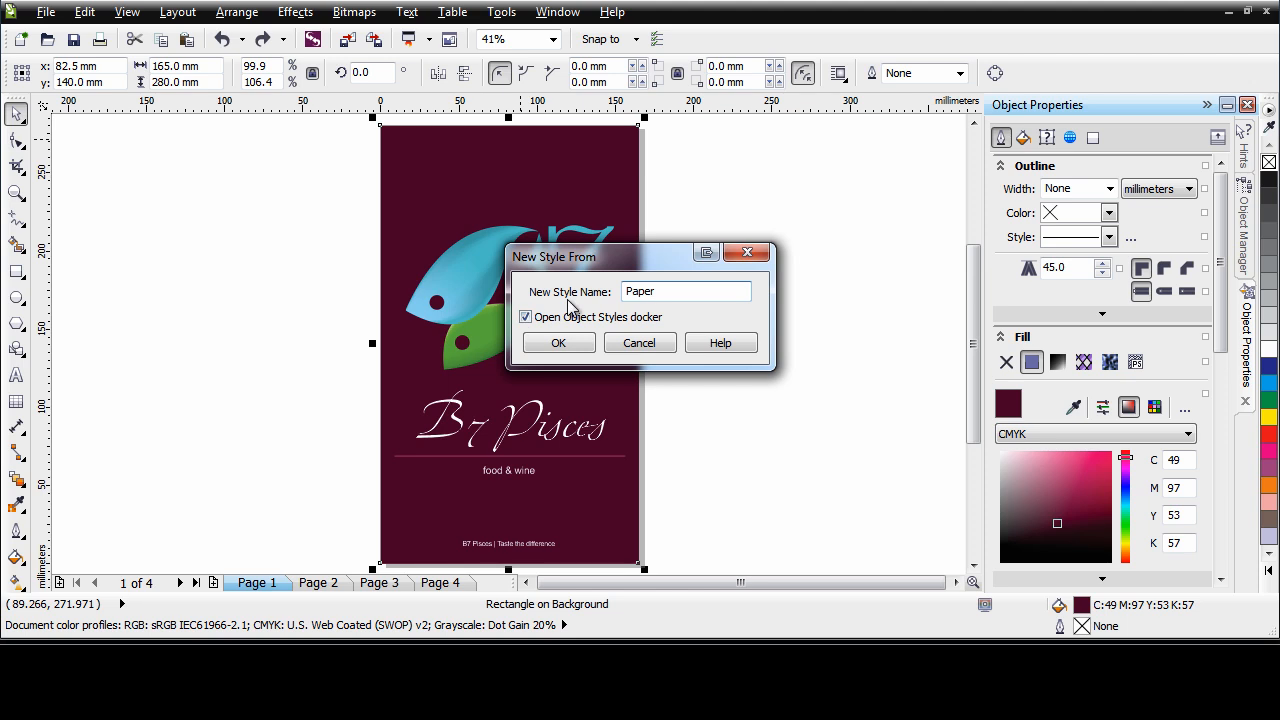
pyautogui.click(560, 344)
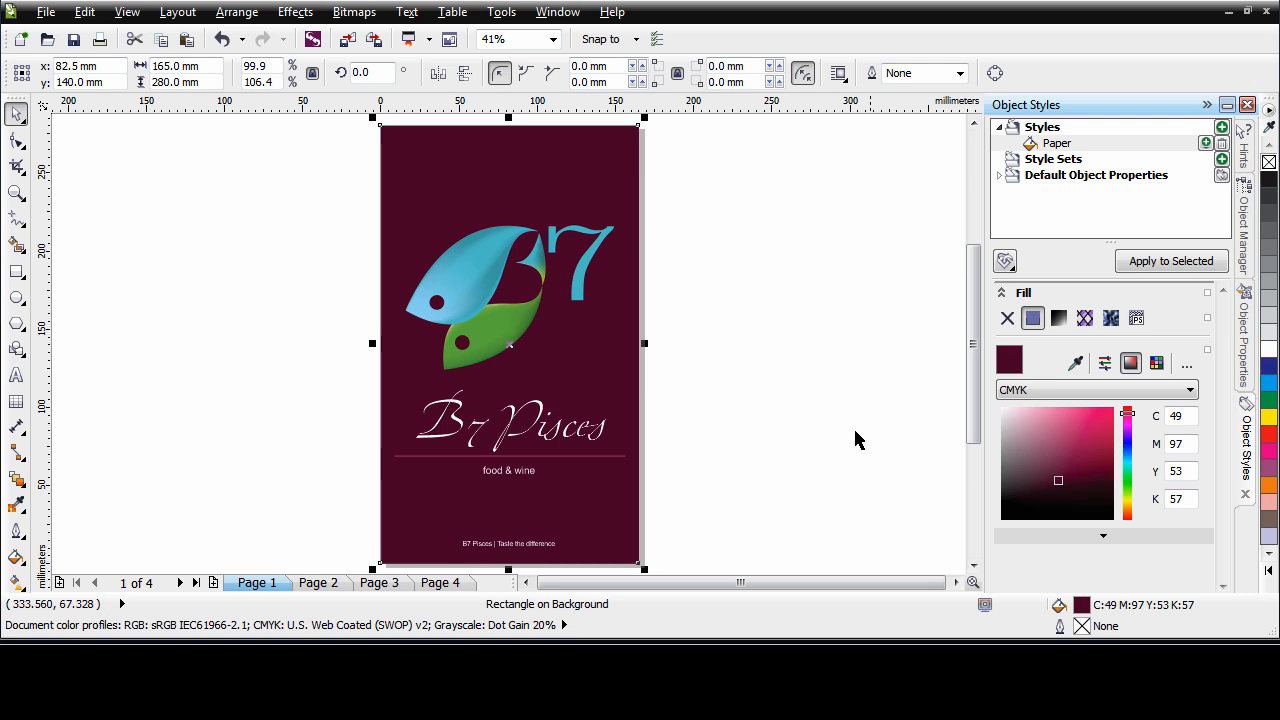
# Examine the background rectangle's fill properties for the style link, and review the Paper style among the object styles.
pyautogui.click(752, 233)
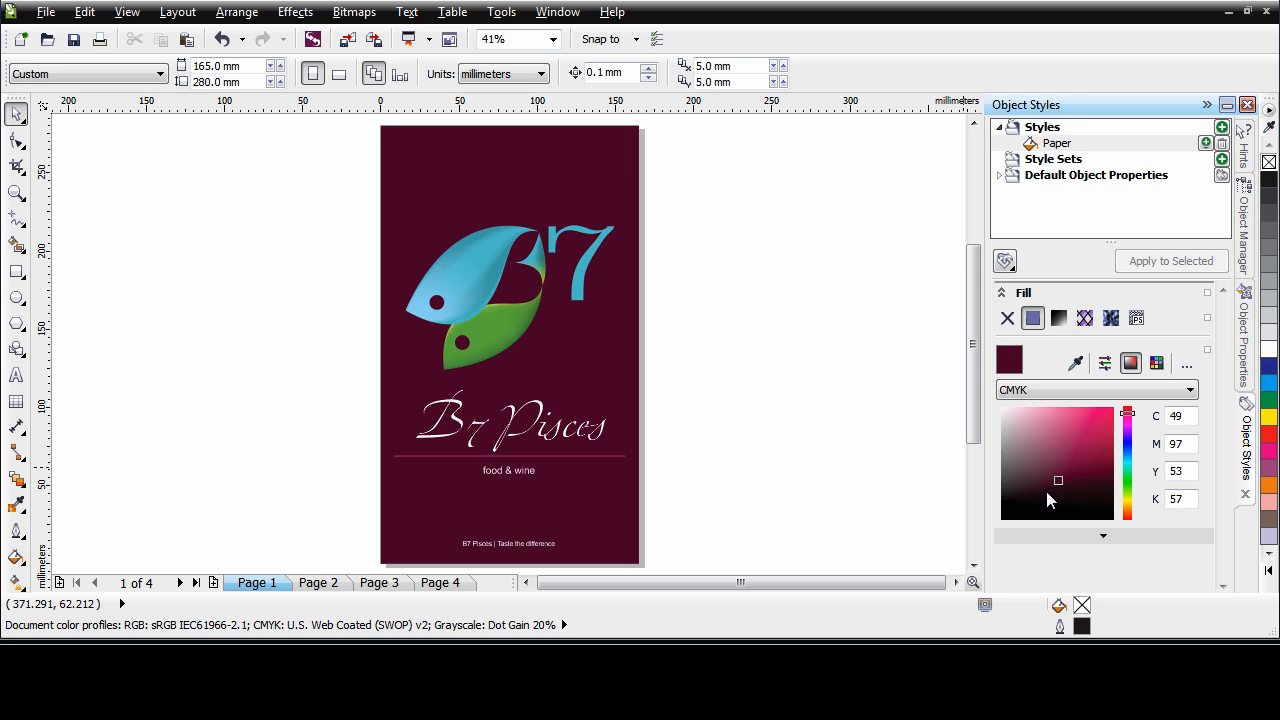
pyautogui.click(1246, 345)
pyautogui.click(603, 148)
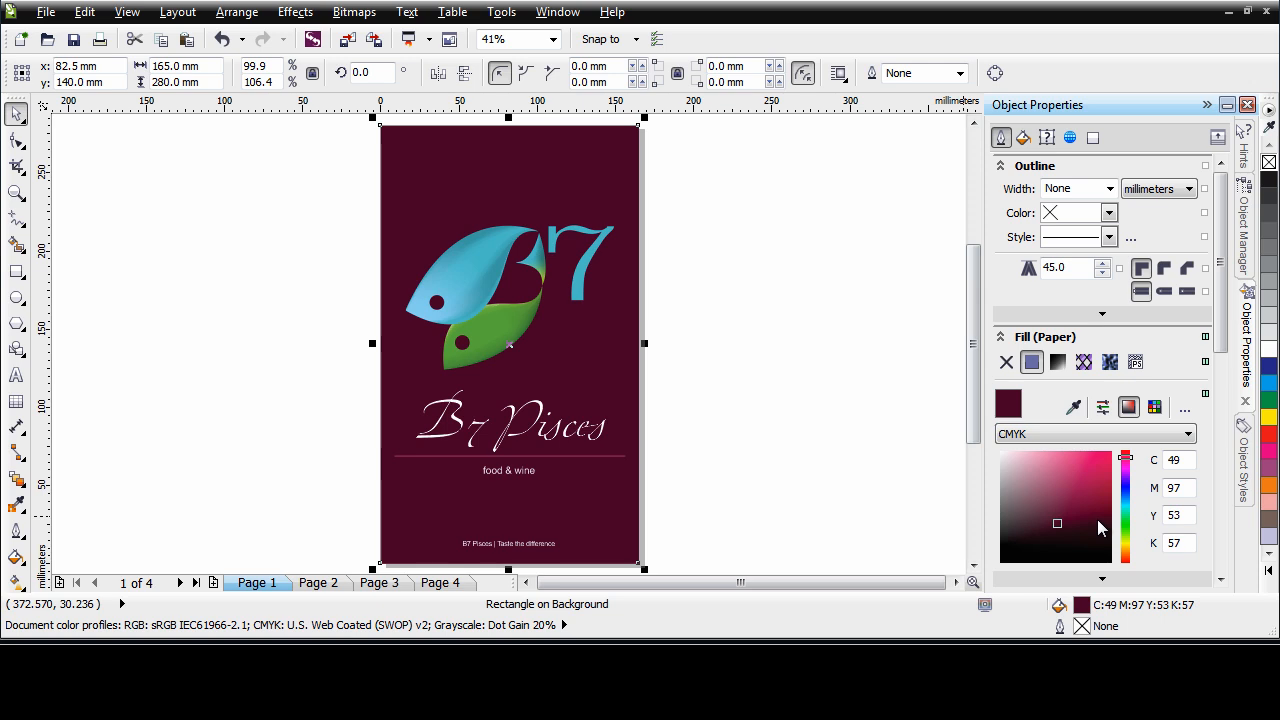
pyautogui.click(832, 262)
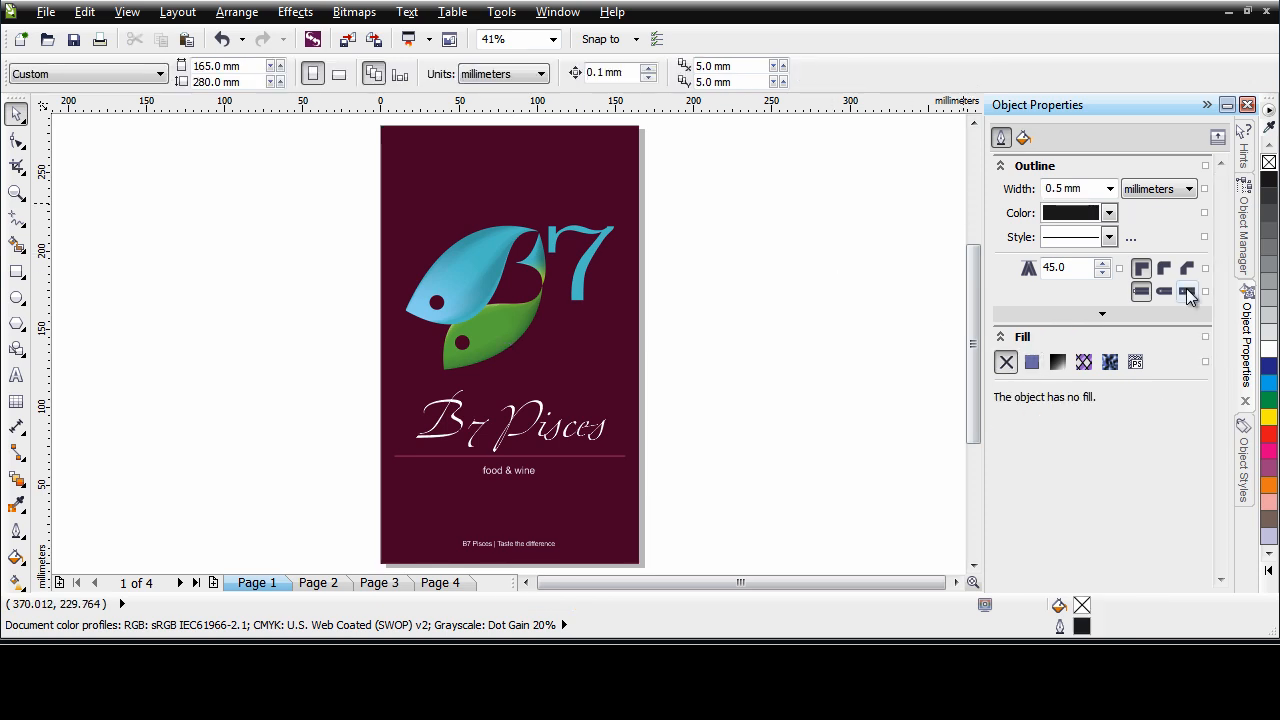
pyautogui.click(1245, 465)
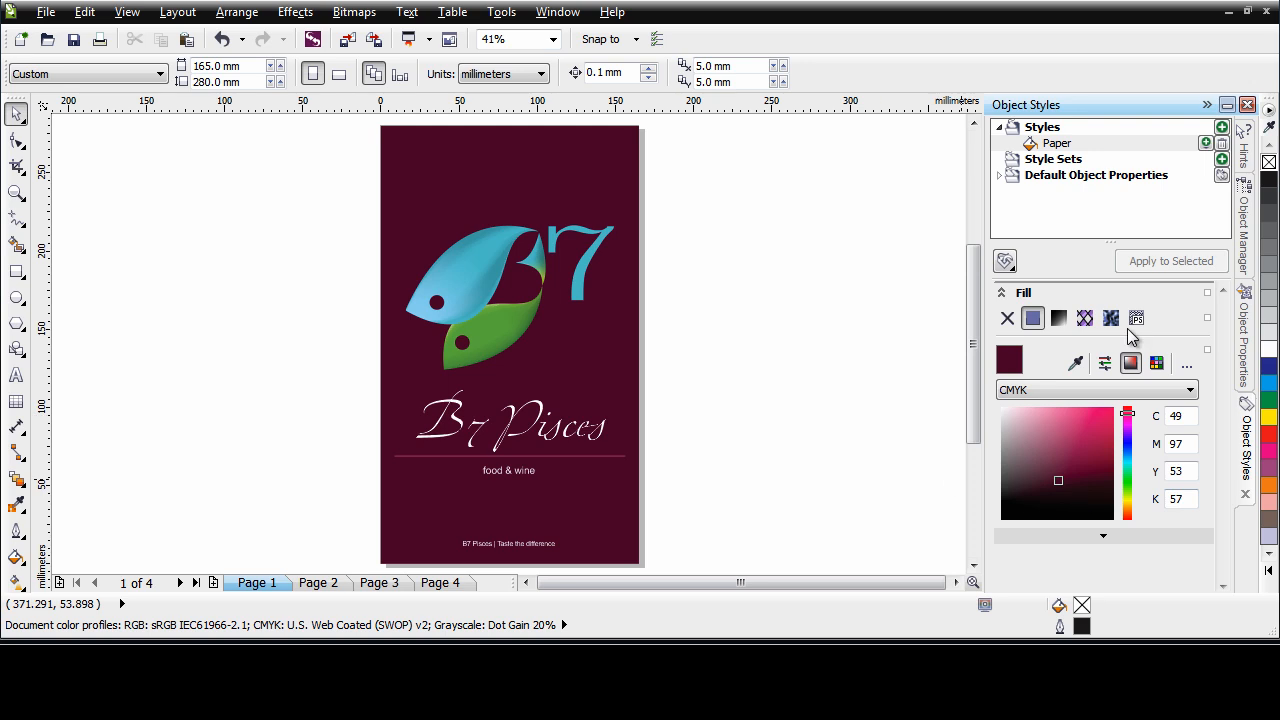
pyautogui.click(1090, 147)
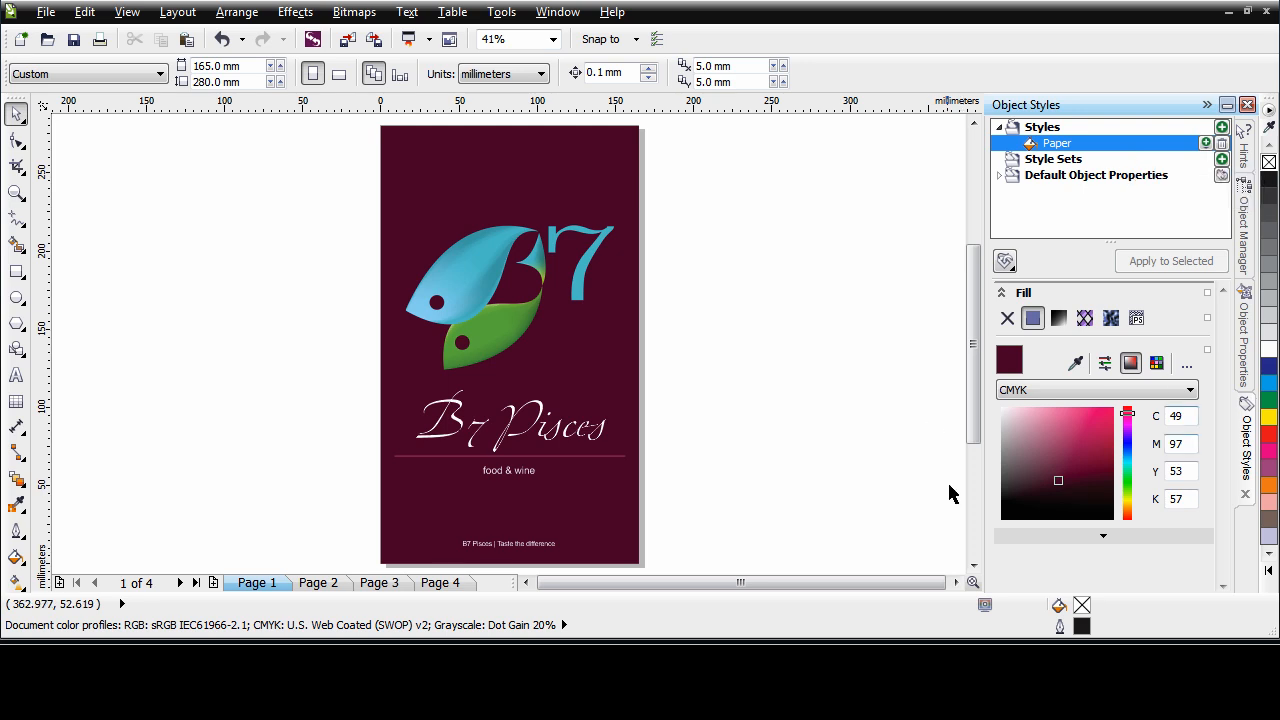
pyautogui.click(897, 445)
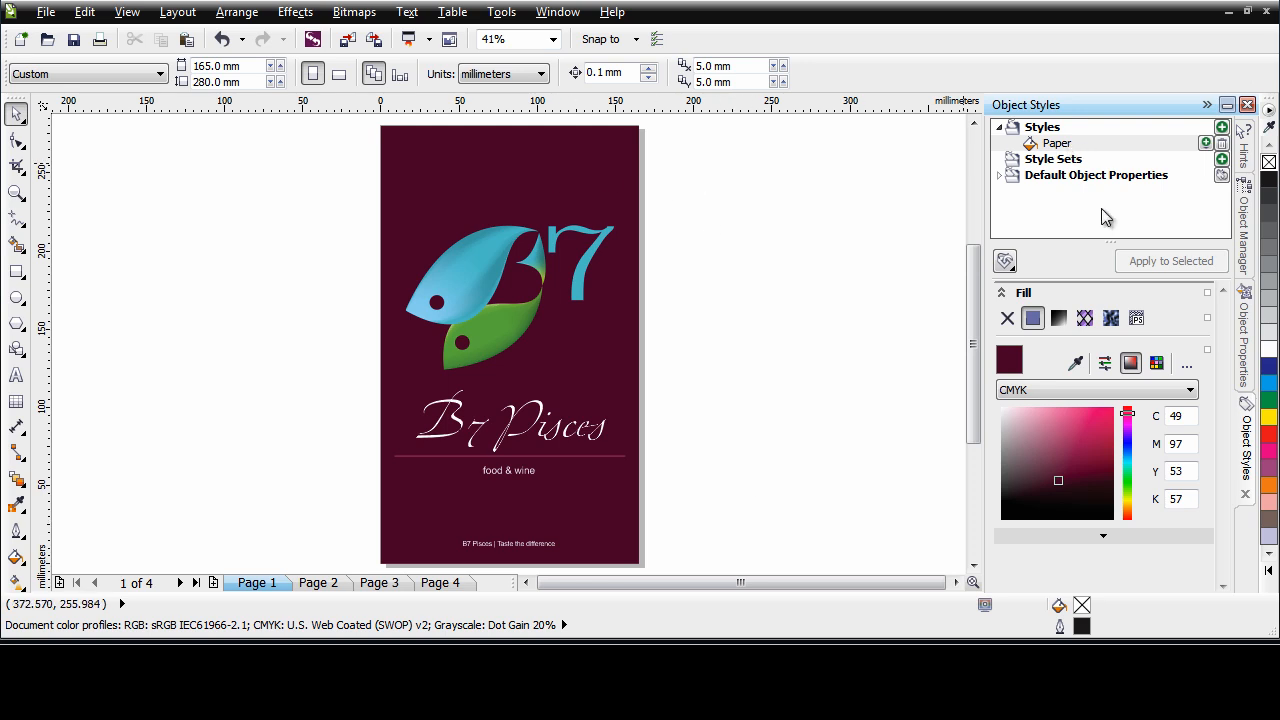
# Try a lighter fill of C25 M53 Y21 K0 for the Paper style and undo the change.
pyautogui.click(1055, 478)
pyautogui.moveTo(1055, 478); pyautogui.dragTo(1032, 434)
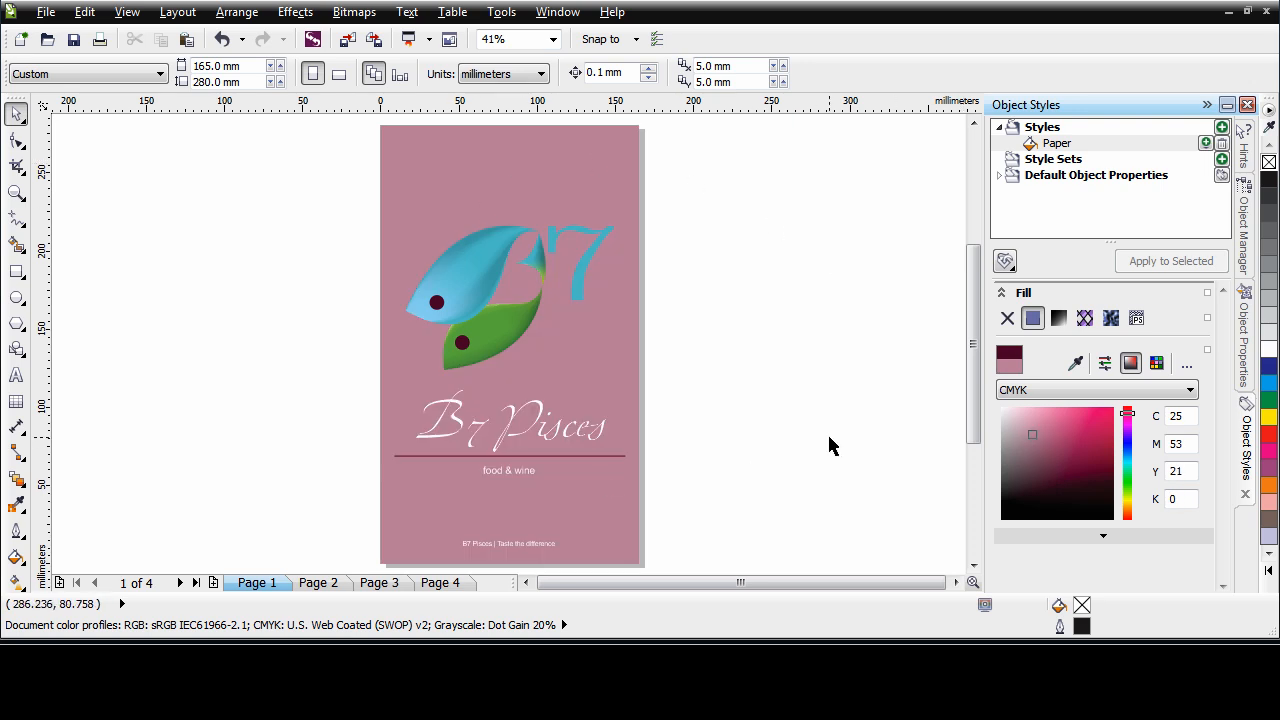
pyautogui.hotkey('ctrl', 'z')
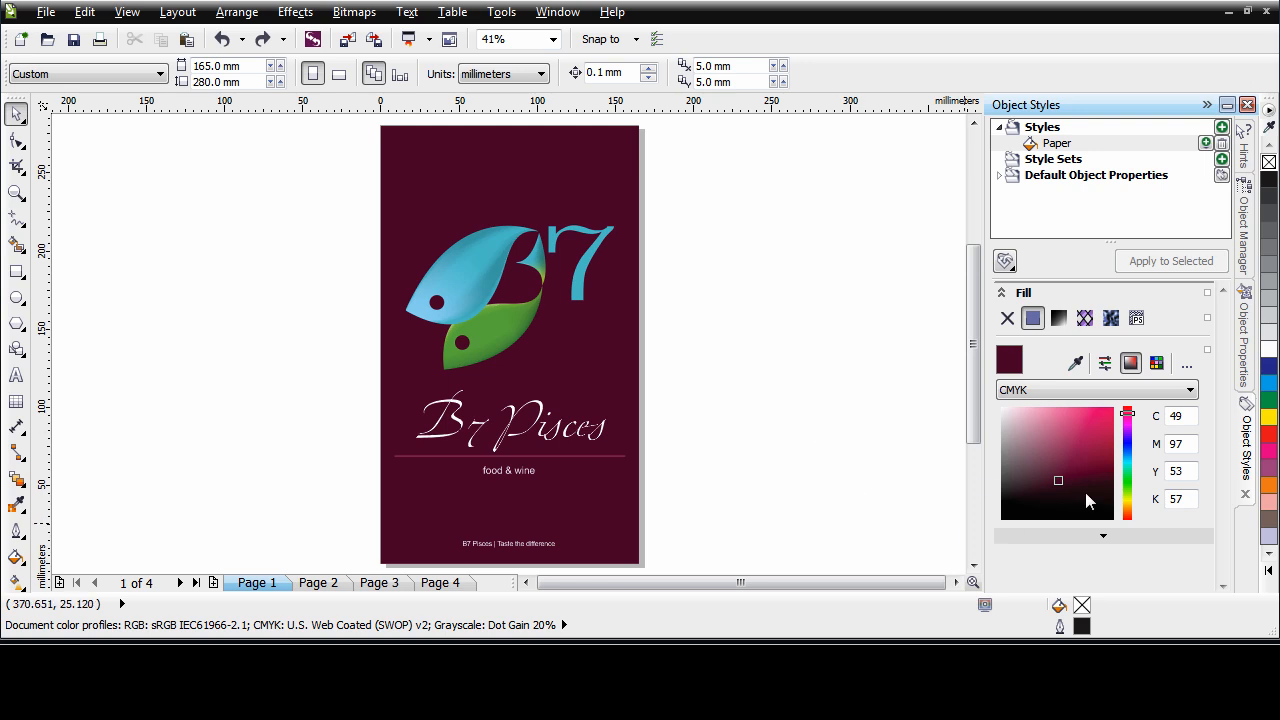
pyautogui.click(1059, 485)
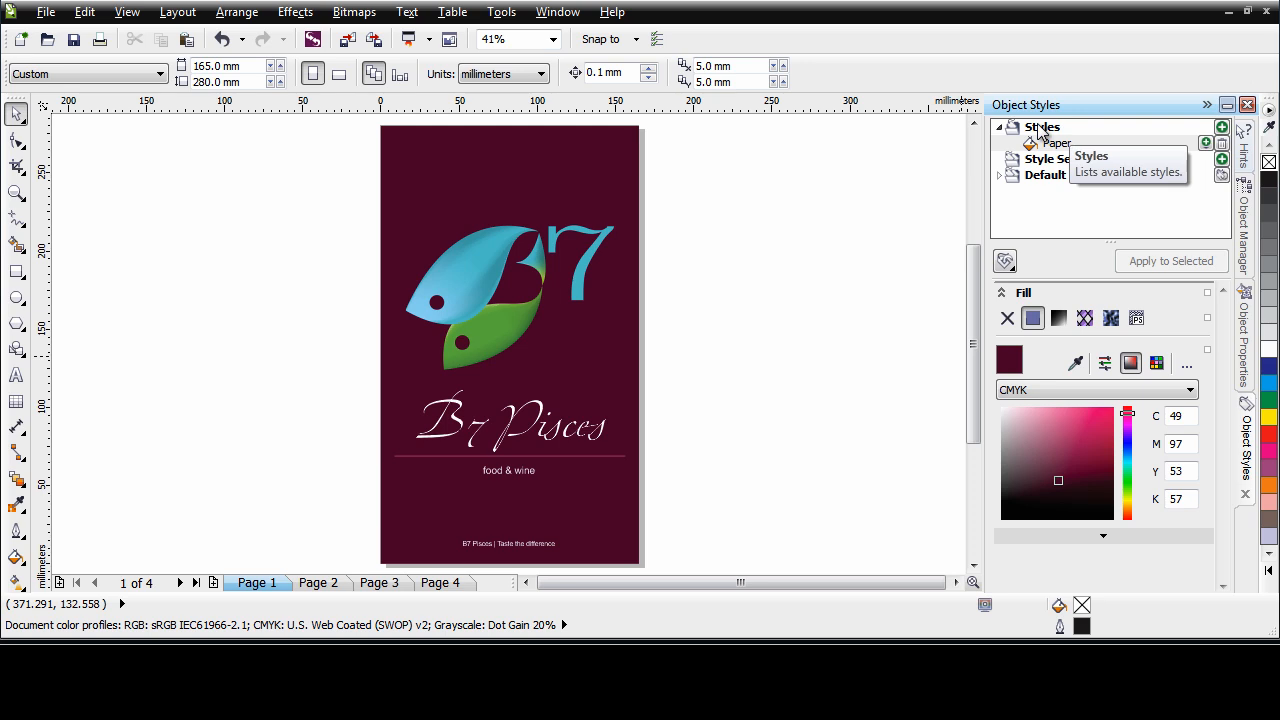
# Add a new outline style and copy its properties from the horizontal line below the B7 Pisces title.
pyautogui.rightClick(1066, 130)
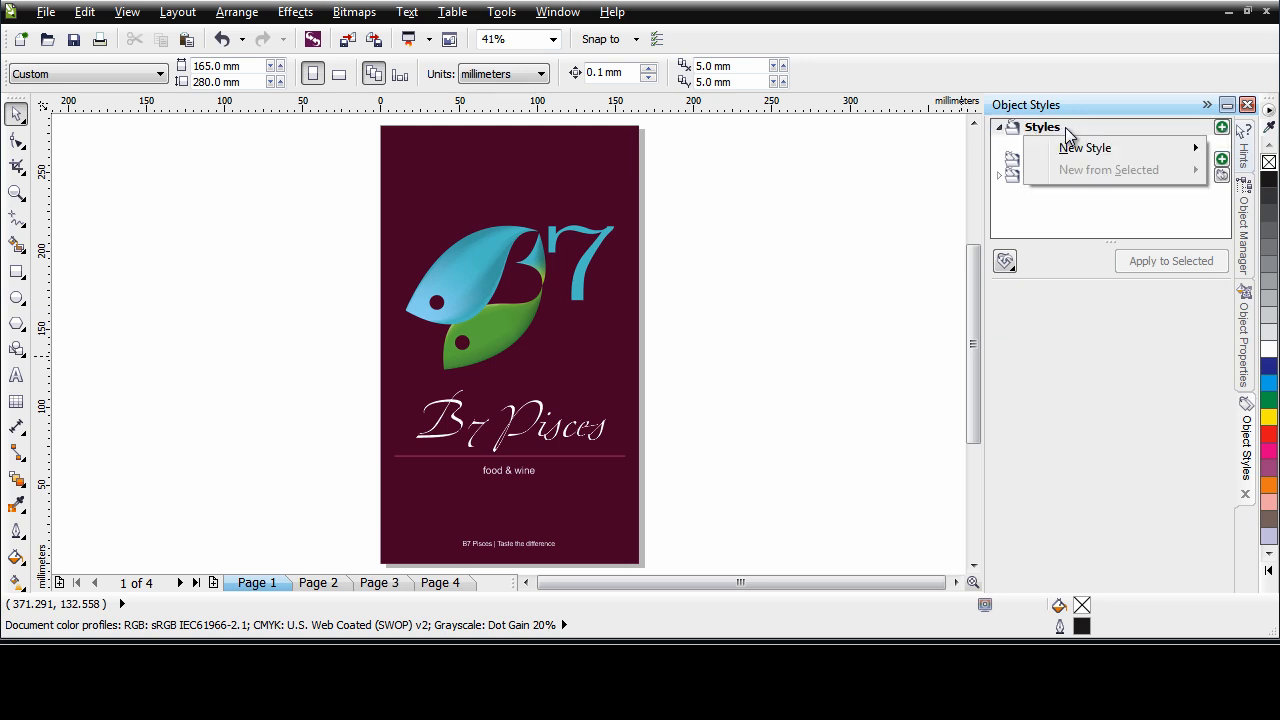
pyautogui.moveTo(1078, 152)
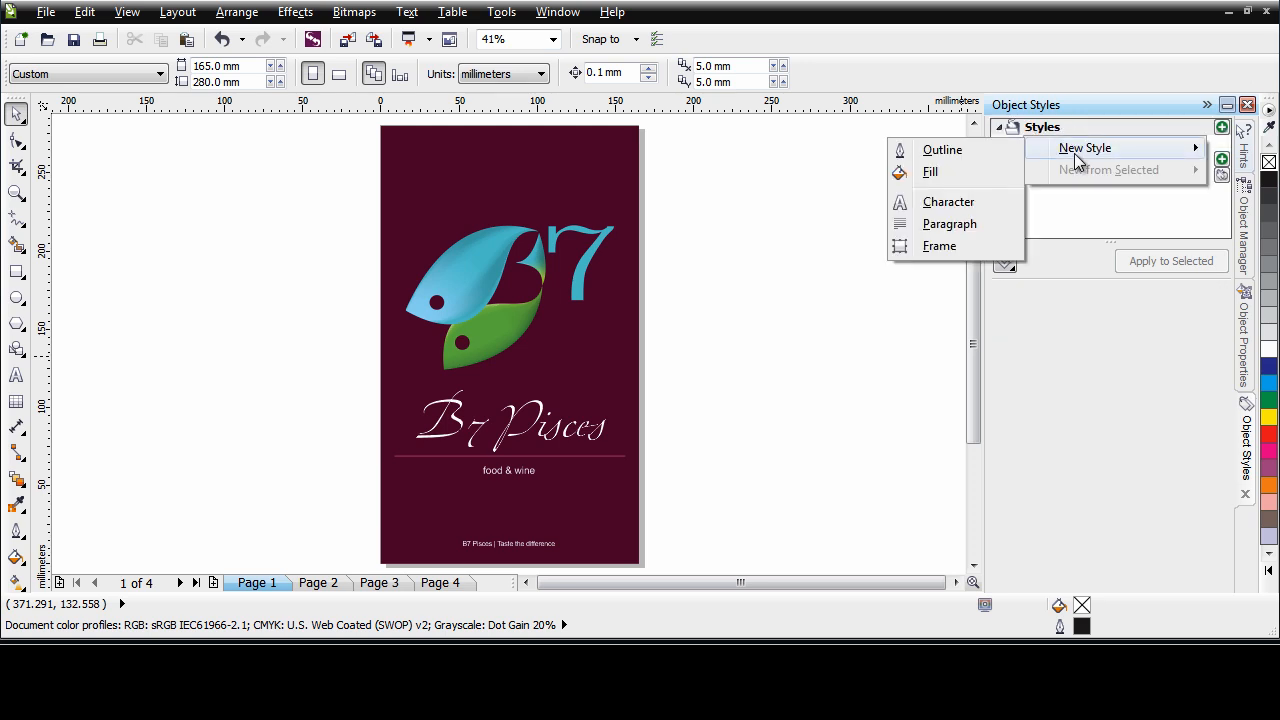
pyautogui.click(943, 151)
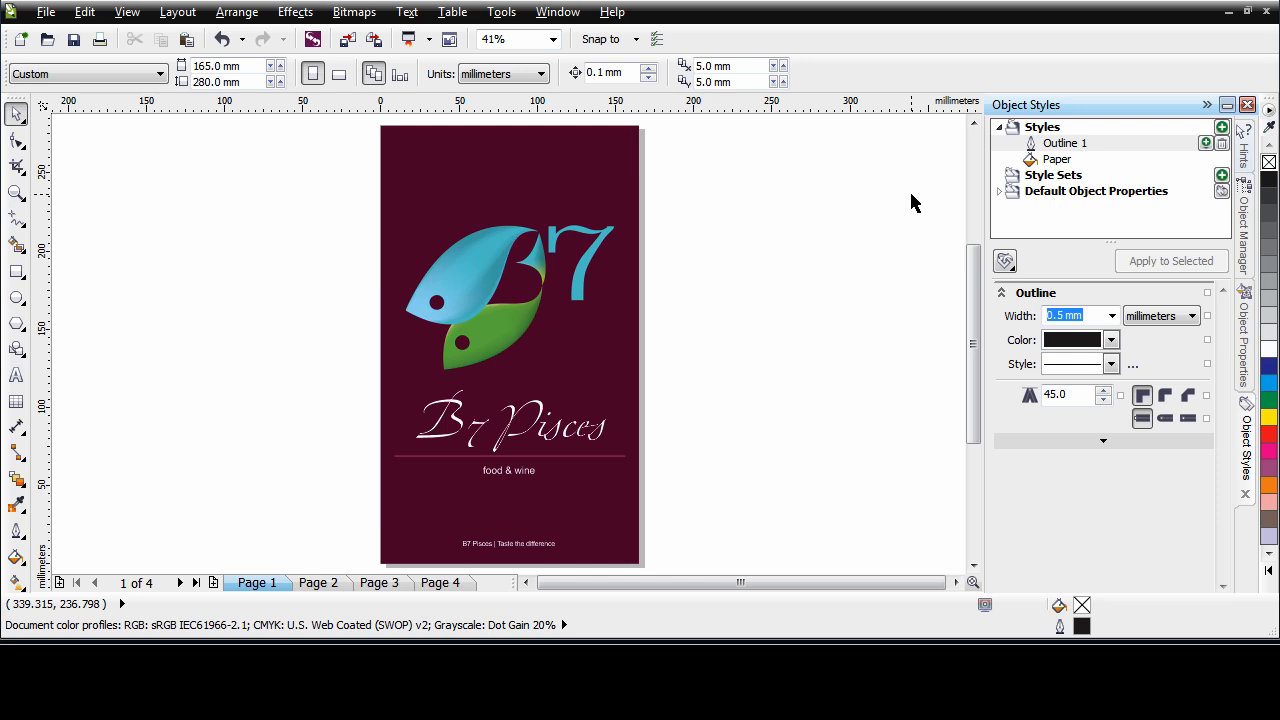
pyautogui.rightClick(1081, 144)
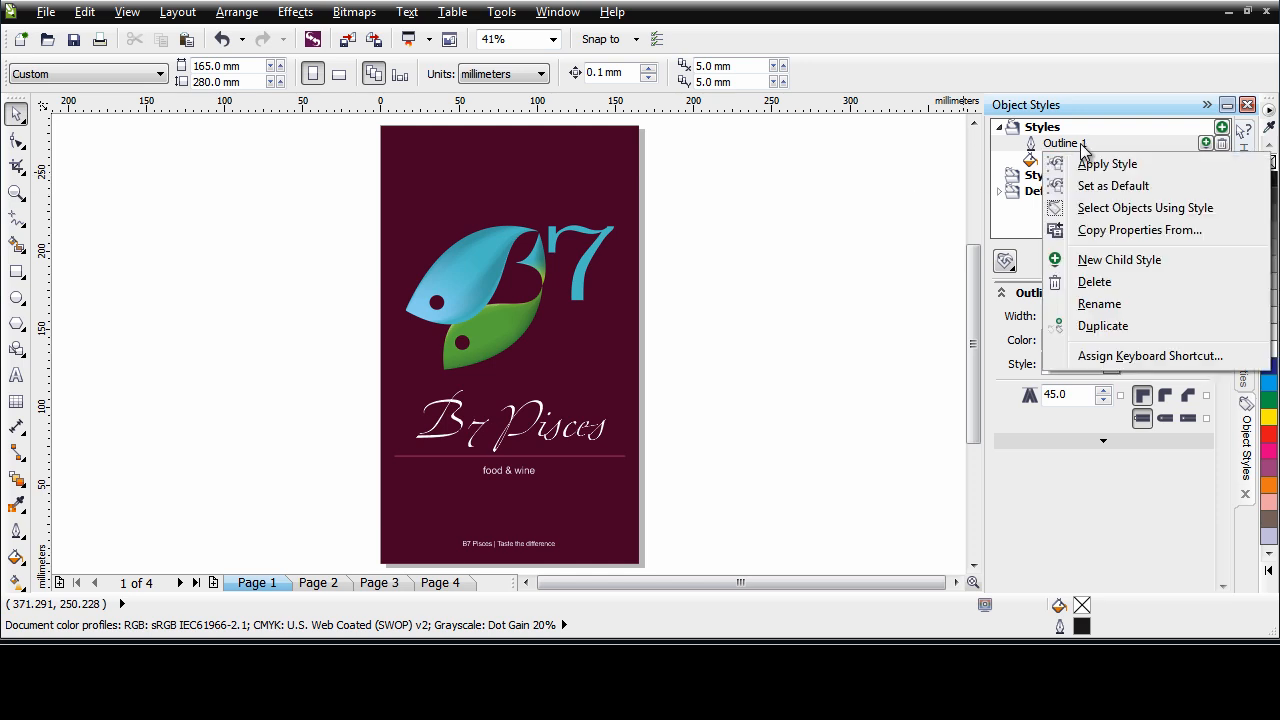
pyautogui.click(1130, 231)
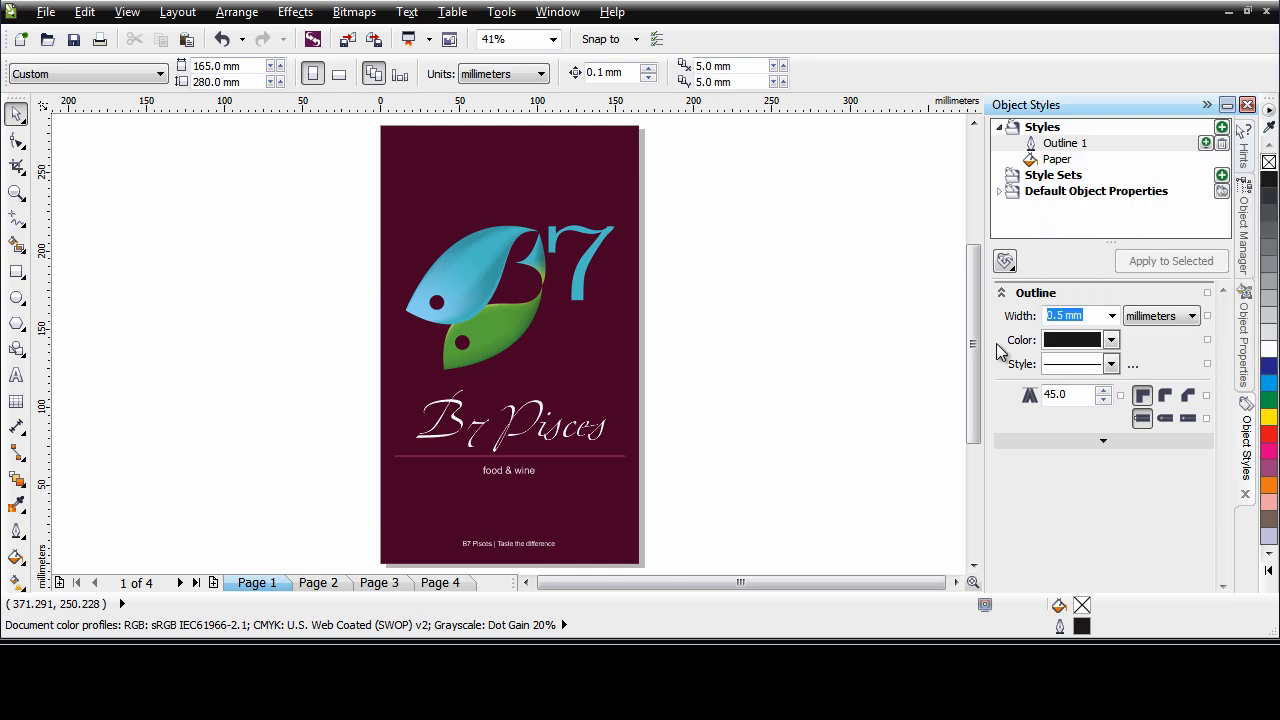
pyautogui.click(577, 456)
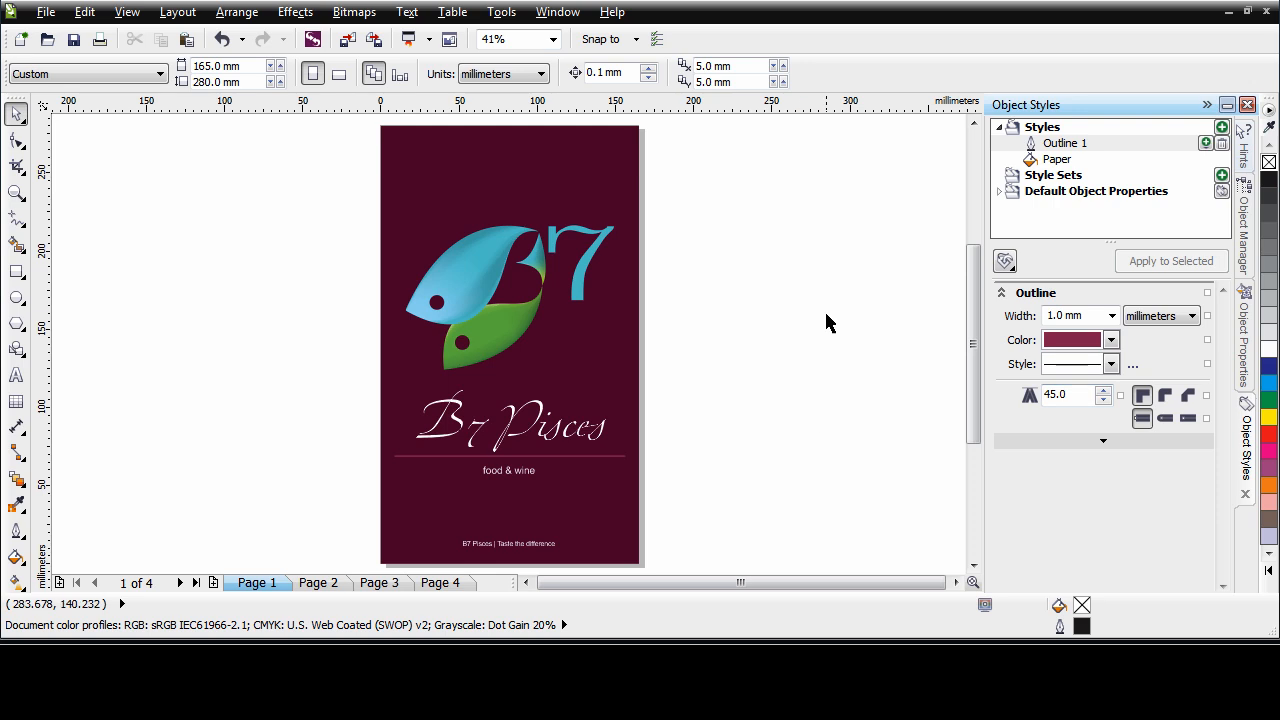
# Rename the new outline style as line.
pyautogui.click(1083, 146)
pyautogui.click(1083, 144)
pyautogui.write('Line')
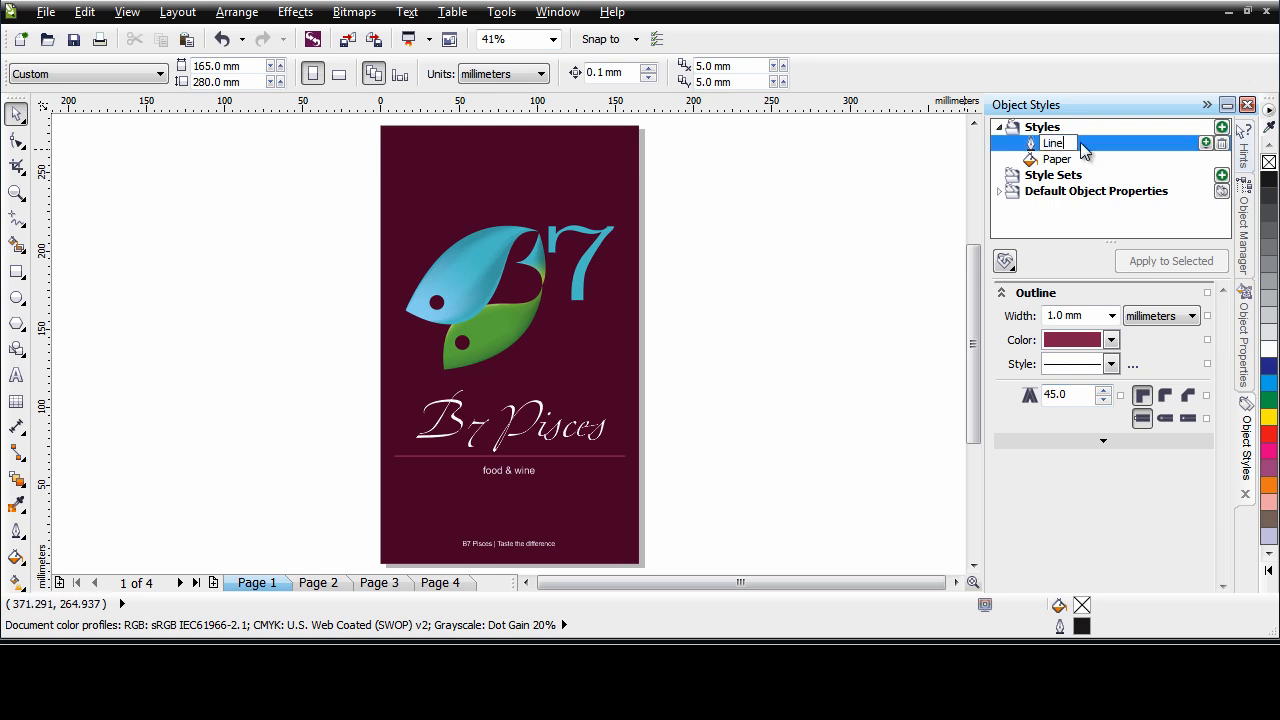
pyautogui.press('Return')
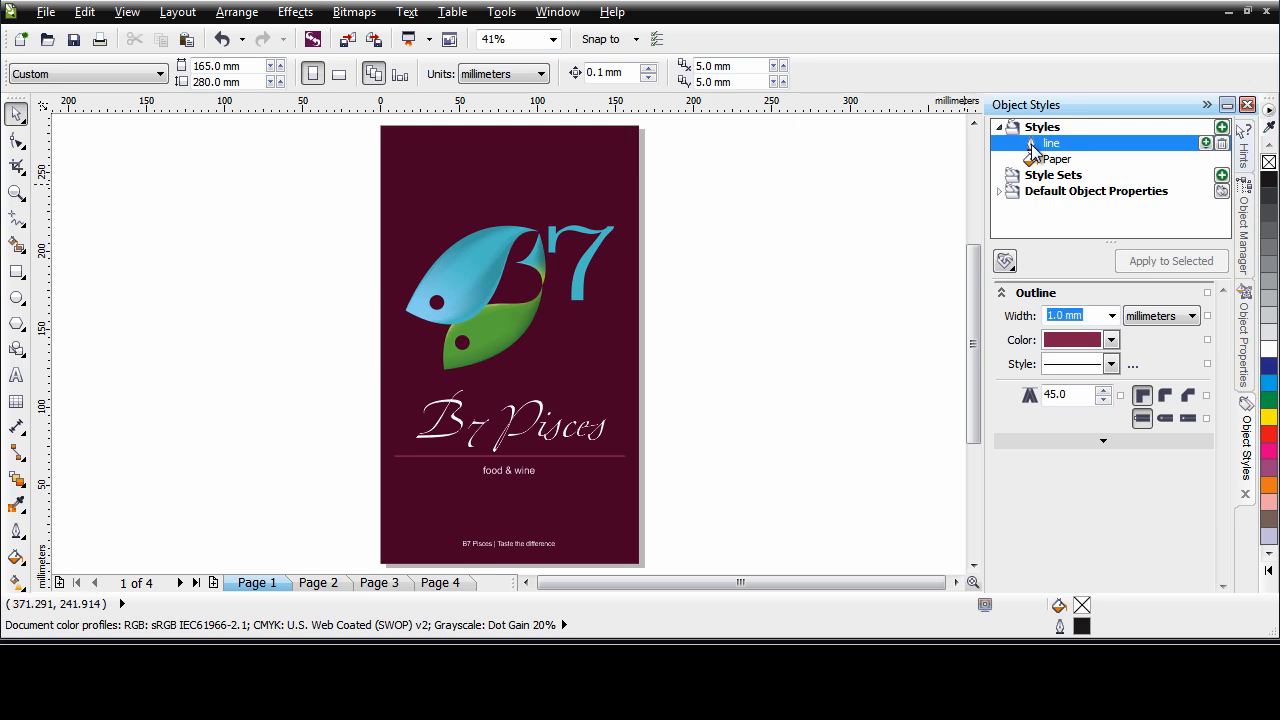
# Add a new character style with the Zapfino Extra LTX Pro font and a white uniform fill.
pyautogui.click(1223, 128)
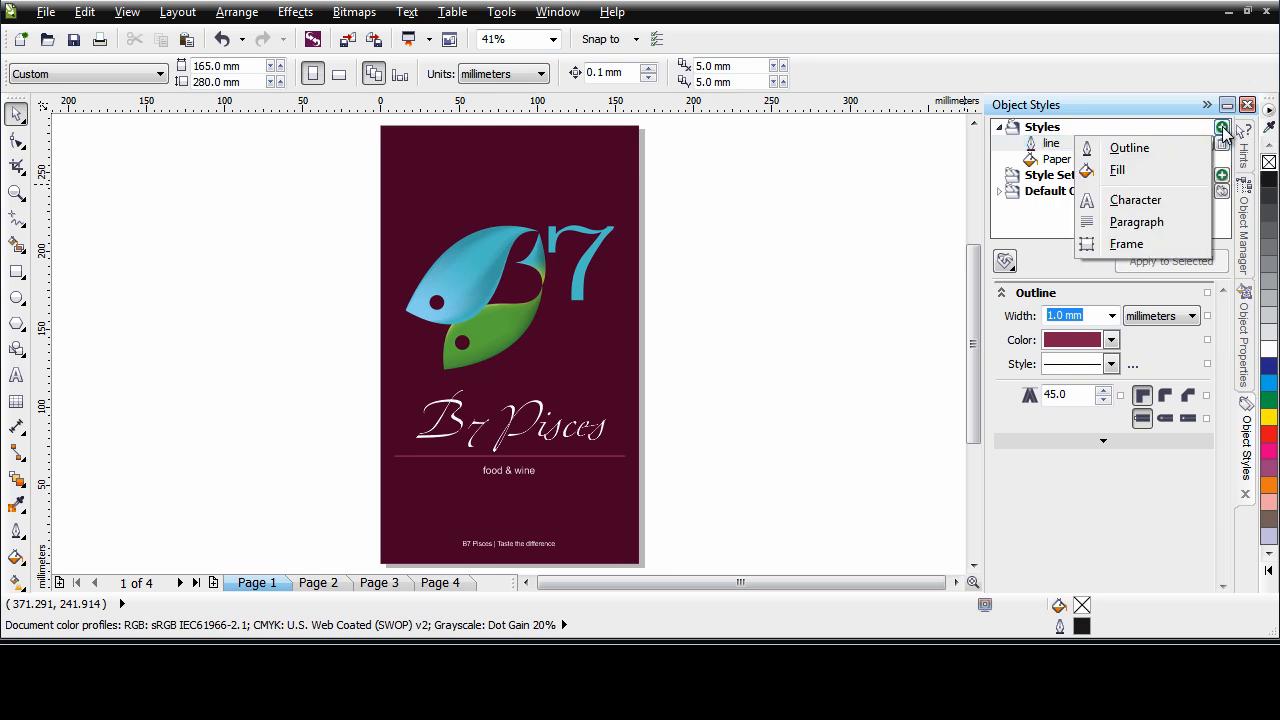
pyautogui.click(1158, 201)
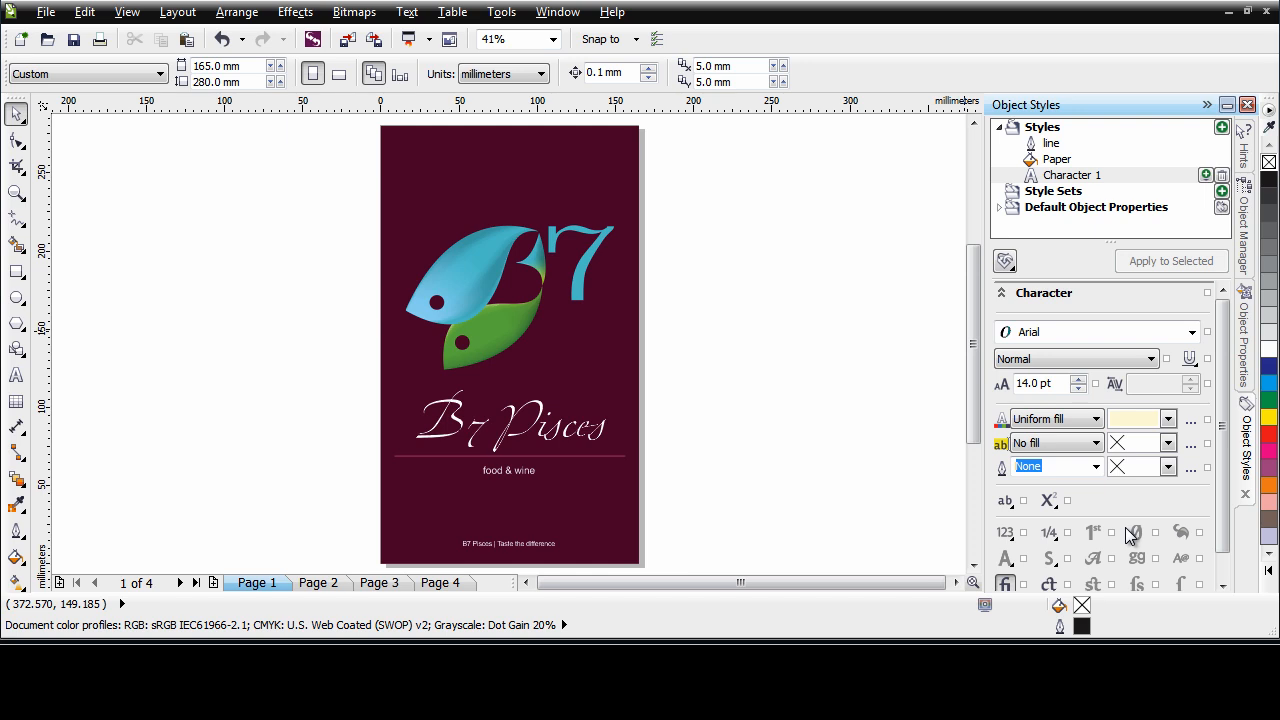
pyautogui.click(1192, 332)
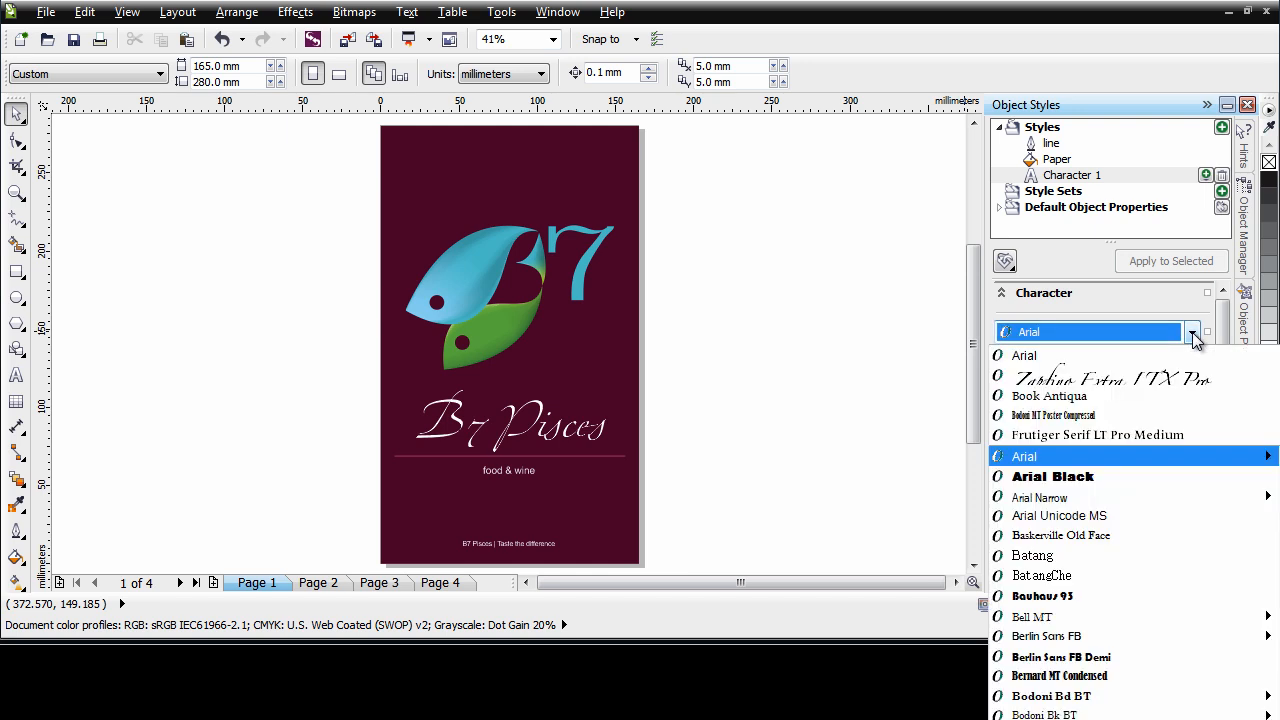
pyautogui.click(1112, 380)
pyautogui.click(1168, 419)
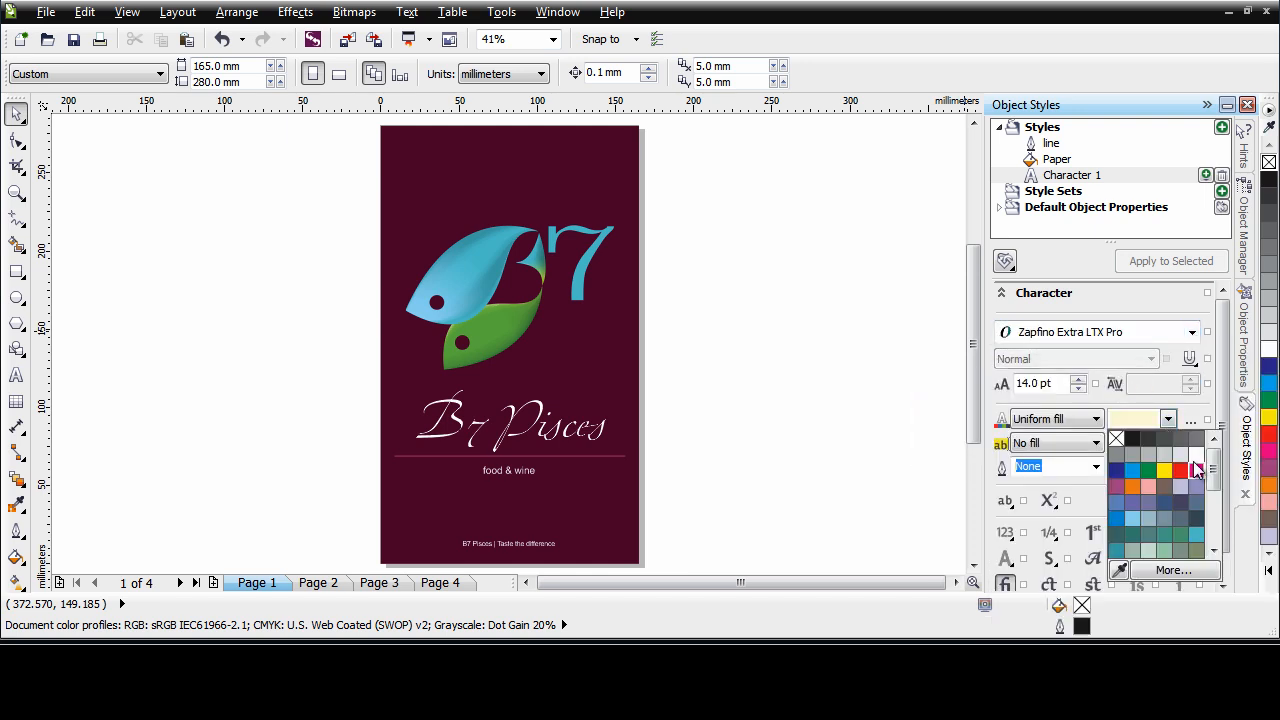
pyautogui.click(1196, 456)
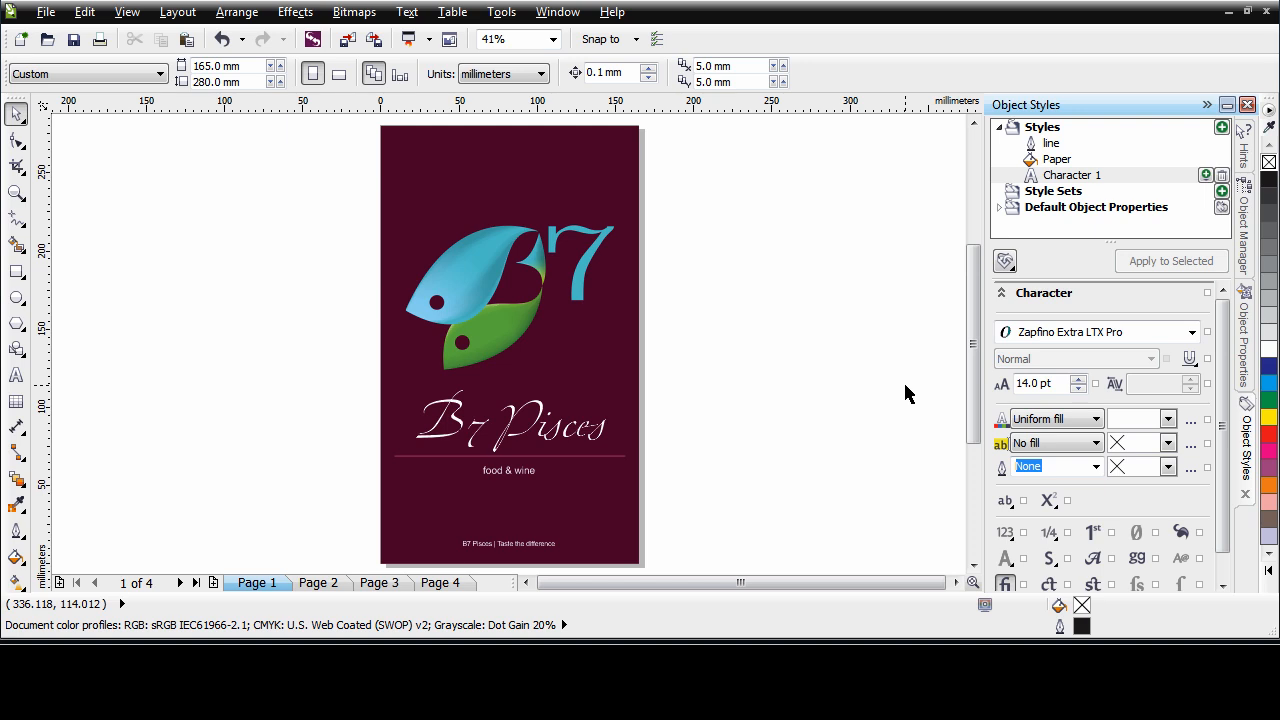
# Copy the B7 Pisces title's properties into the new character style.
pyautogui.rightClick(1068, 180)
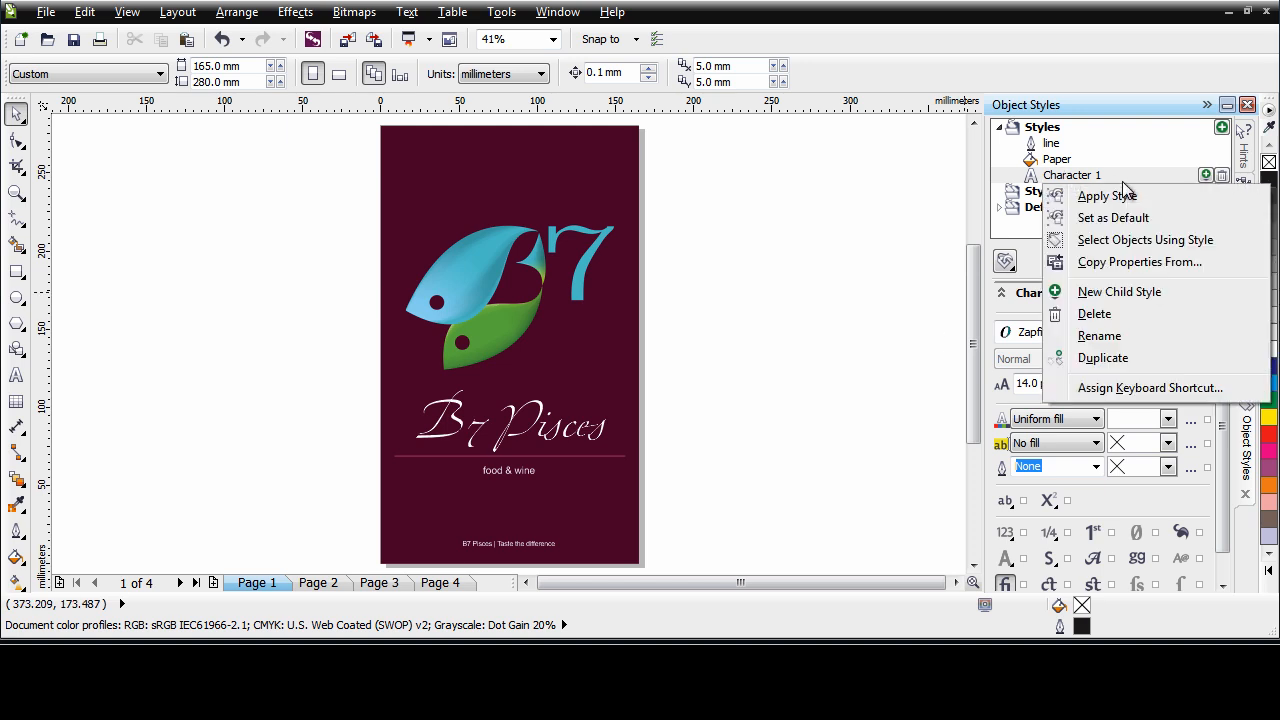
pyautogui.click(1140, 262)
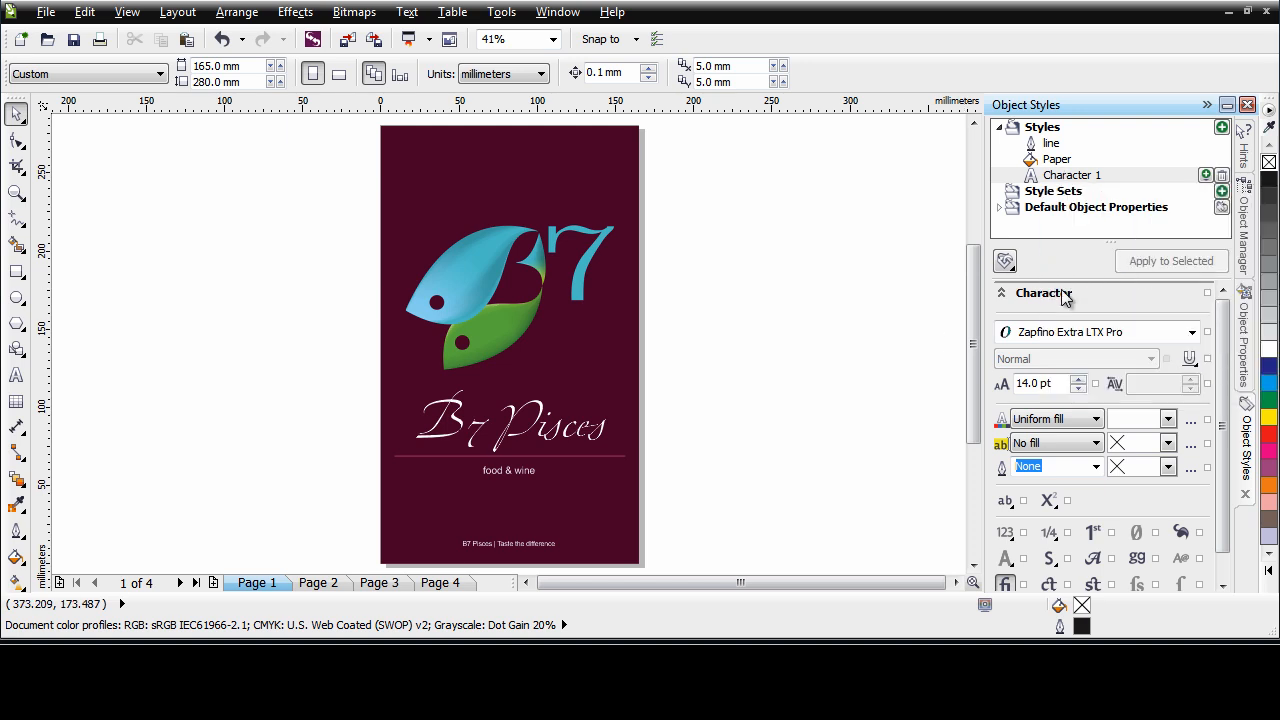
pyautogui.click(540, 402)
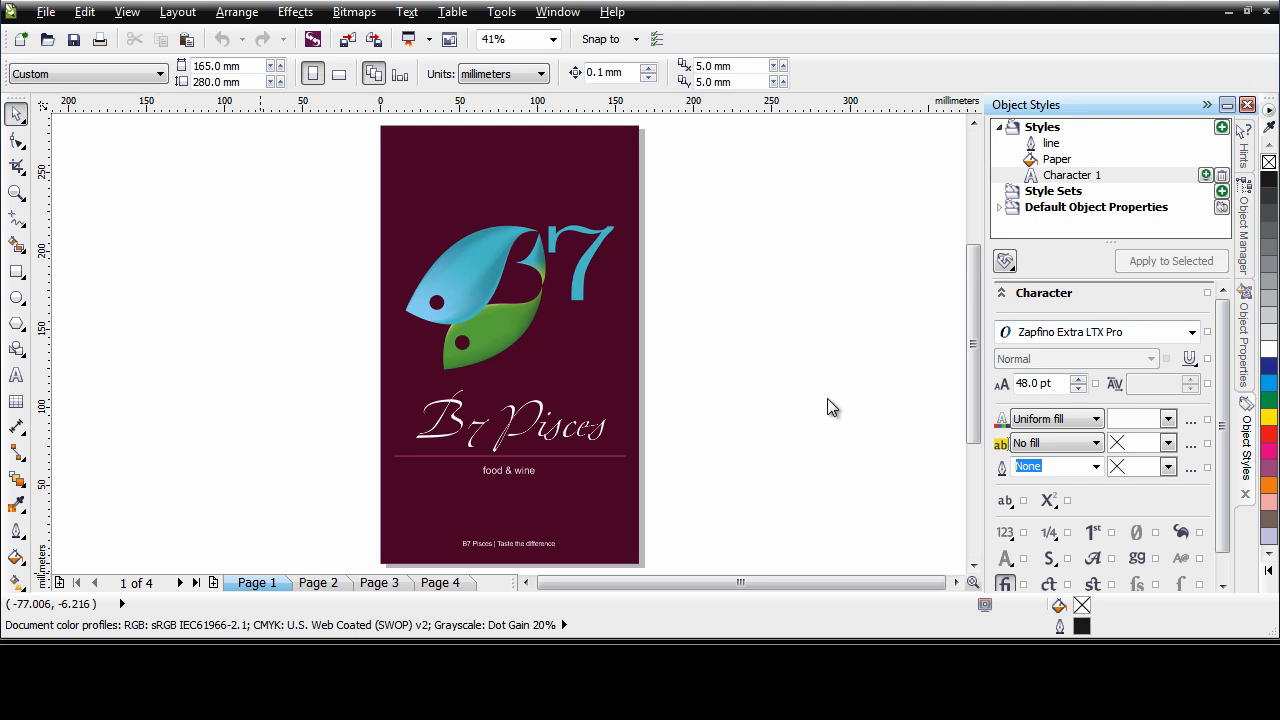
# Rename the new character style as B7 Pisces.
pyautogui.click(1100, 175)
pyautogui.click(1100, 175)
pyautogui.write('B7 Pisces')
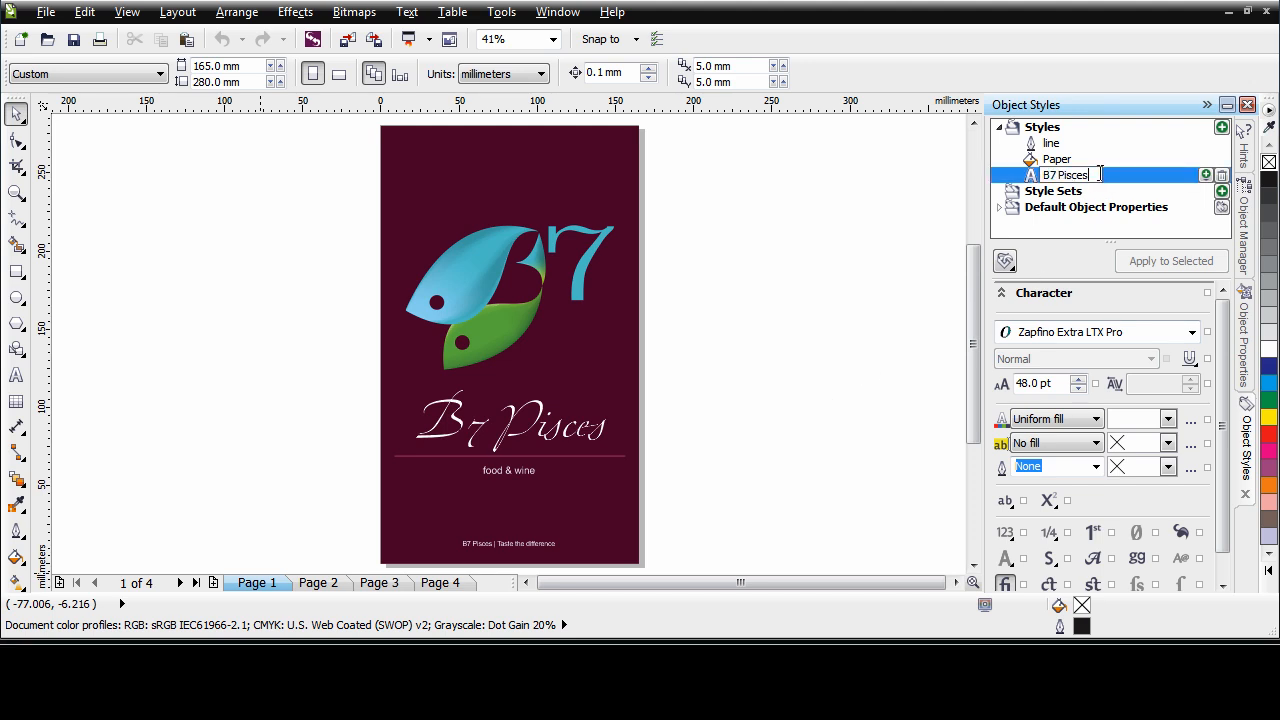
pyautogui.press('Return')
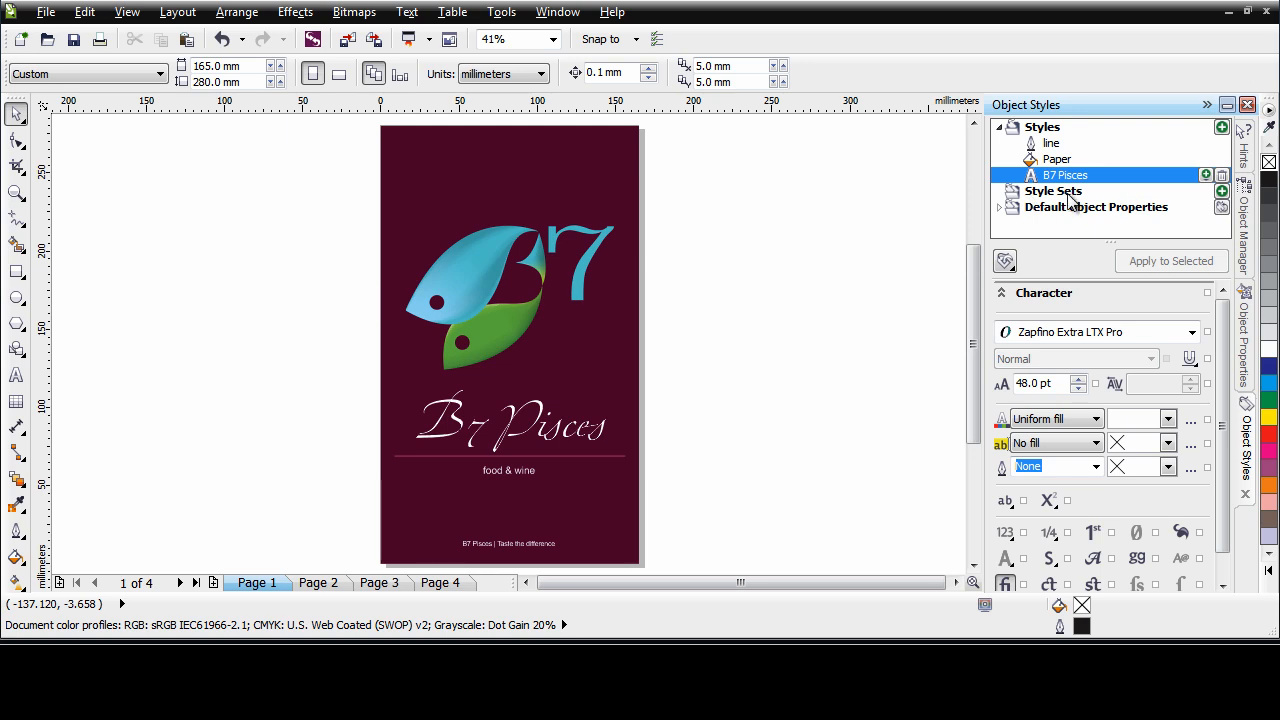
pyautogui.click(1070, 192)
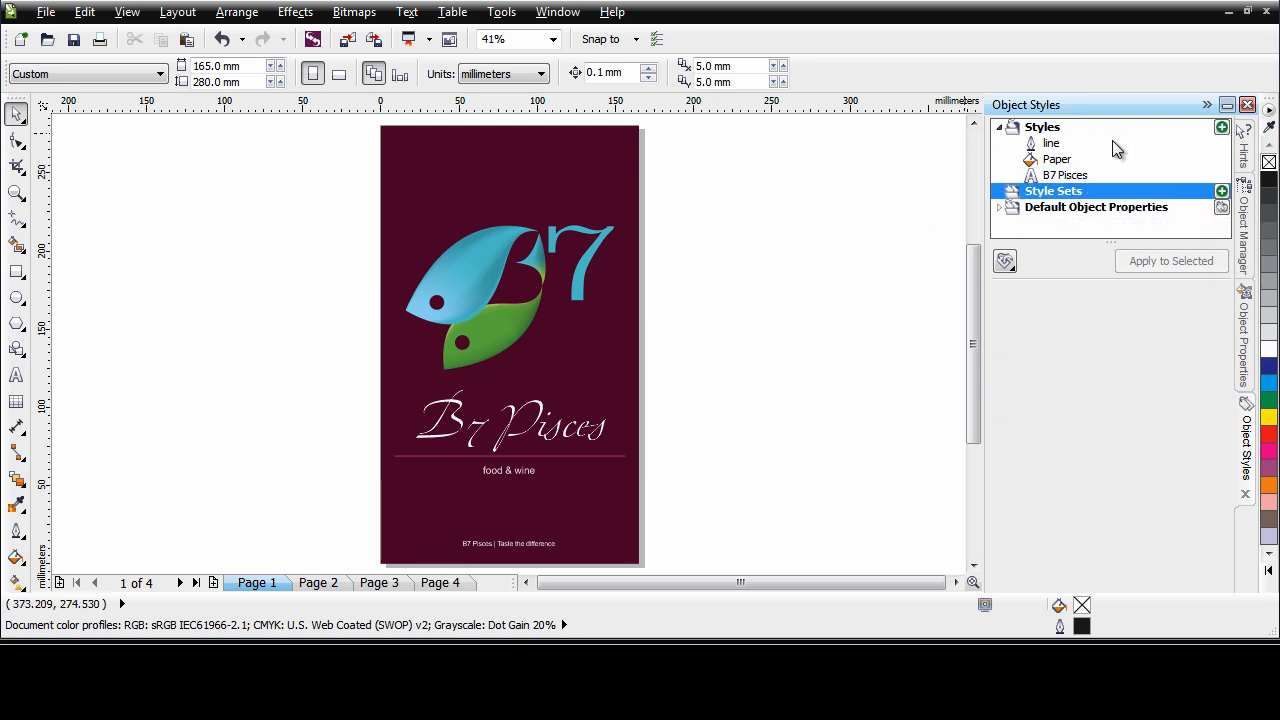
pyautogui.click(1067, 182)
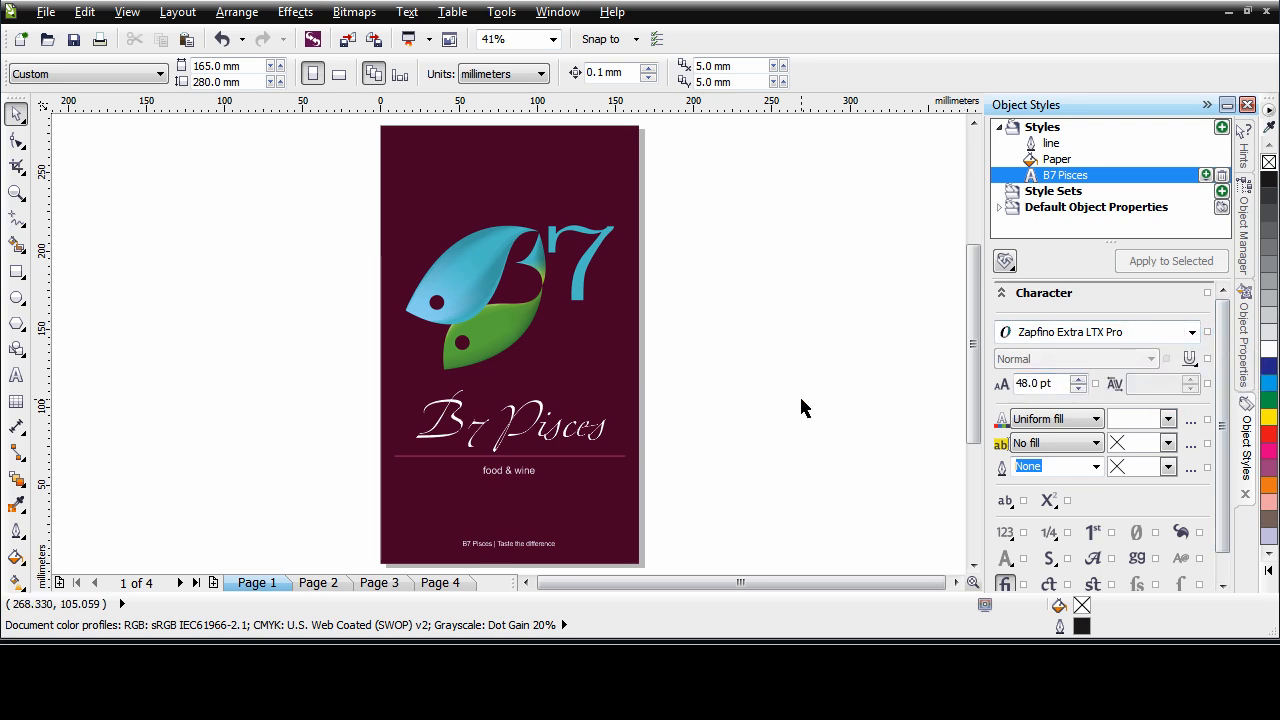
pyautogui.click(1055, 191)
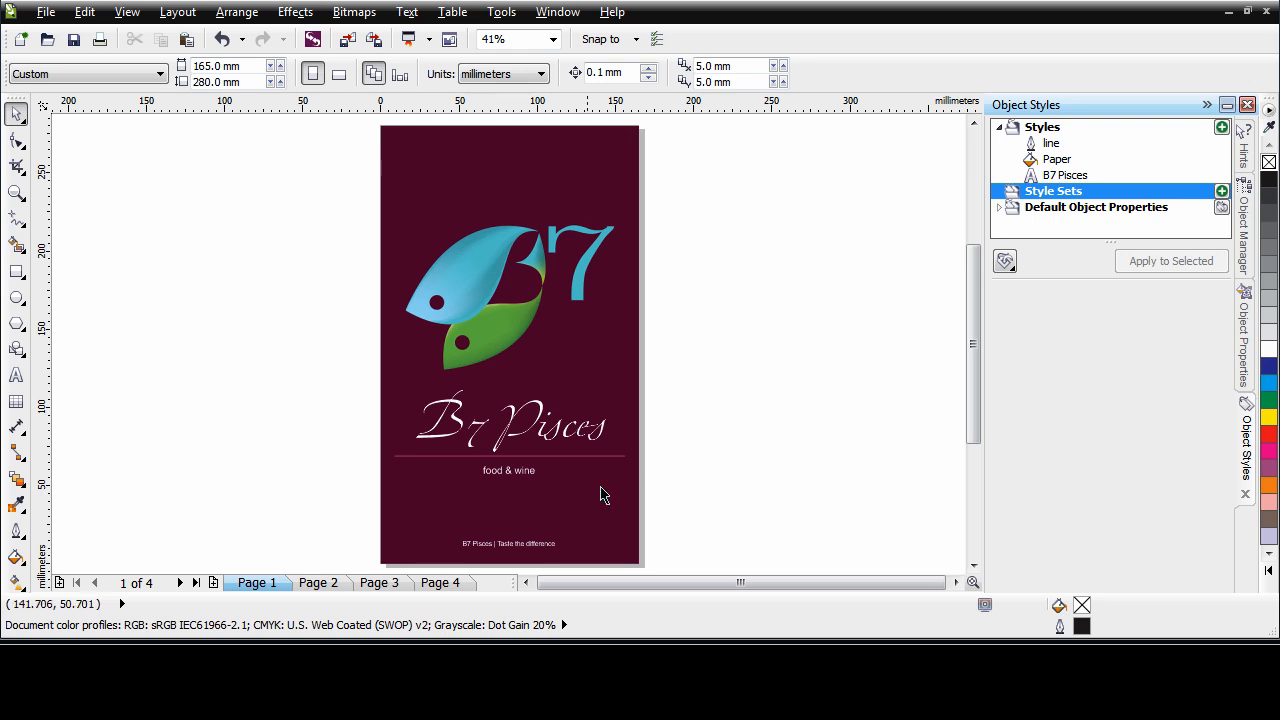
# Select the contact text on page 4 and examine its character and paragraph properties.
pyautogui.click(446, 584)
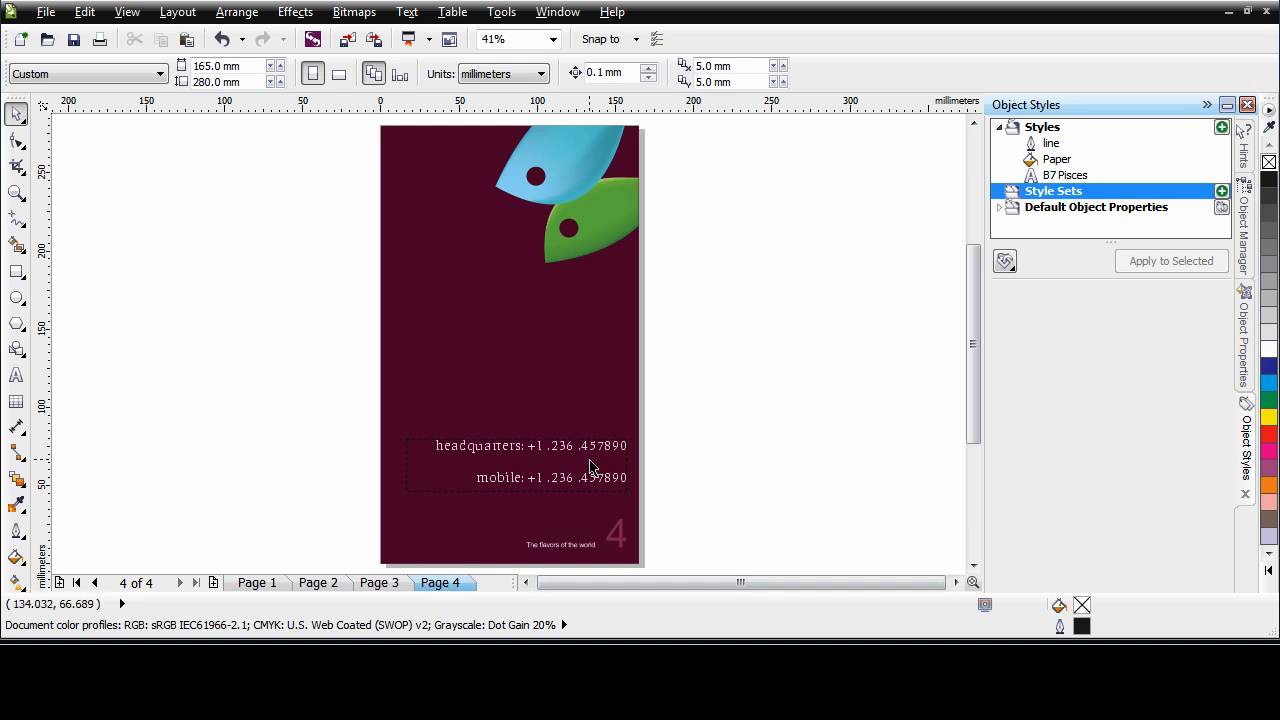
pyautogui.click(590, 462)
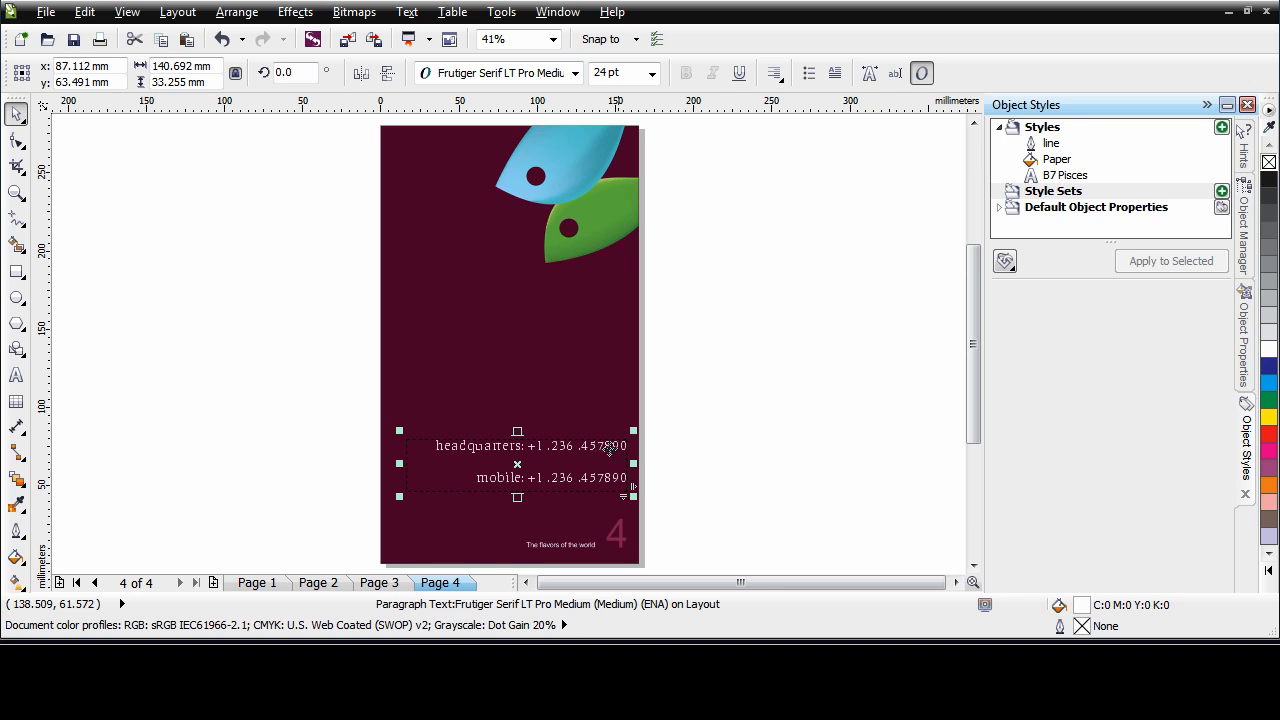
pyautogui.click(1245, 378)
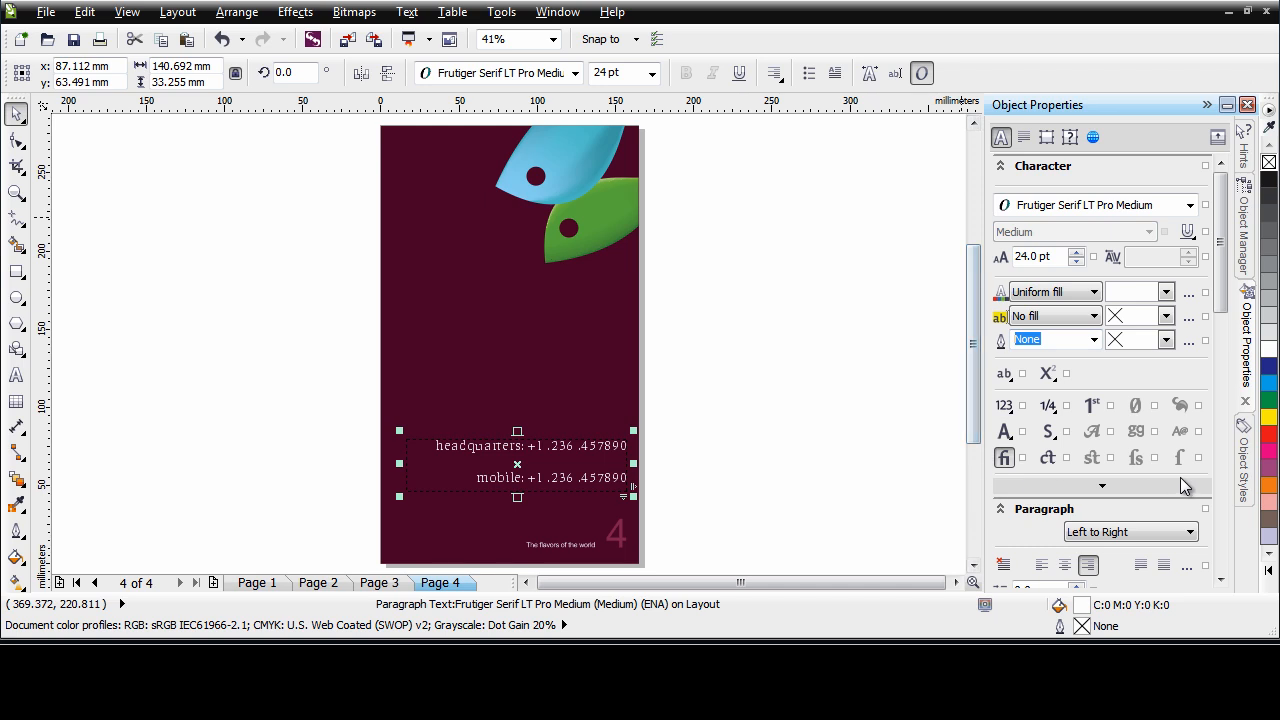
pyautogui.click(1024, 139)
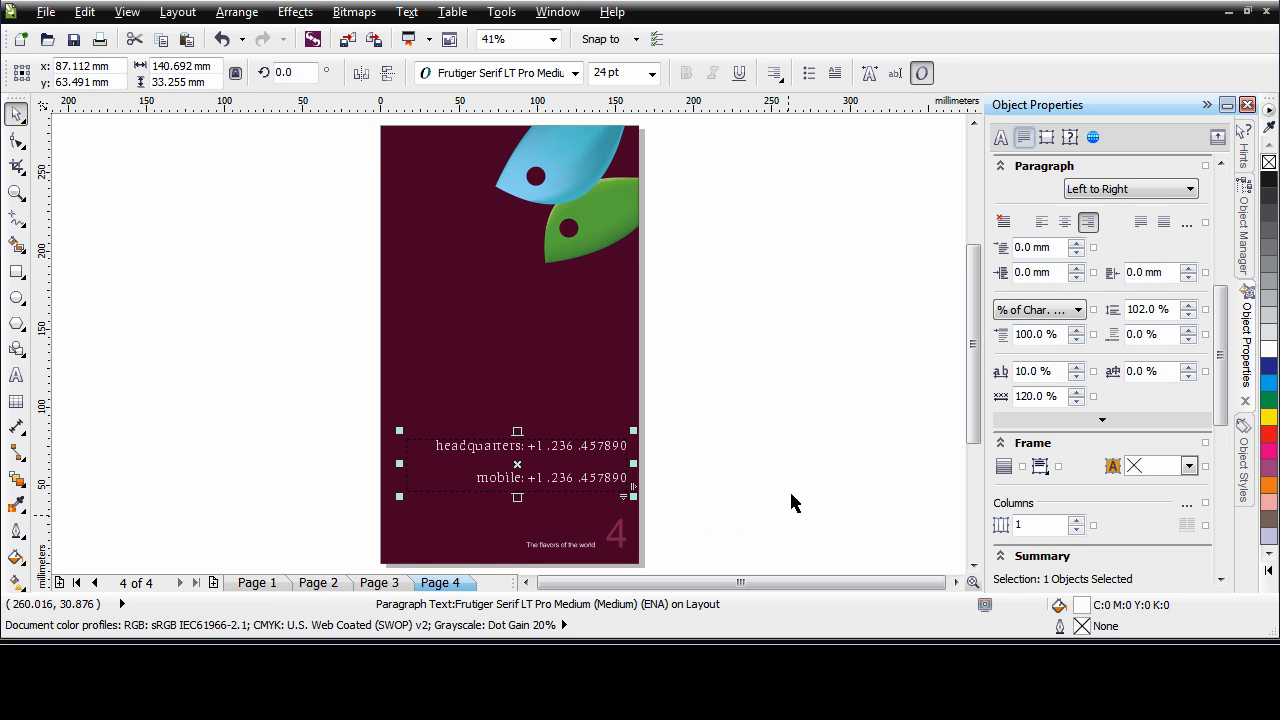
# Create a style set from the selected contact text on page 4 and name it Contact info.
pyautogui.click(1245, 476)
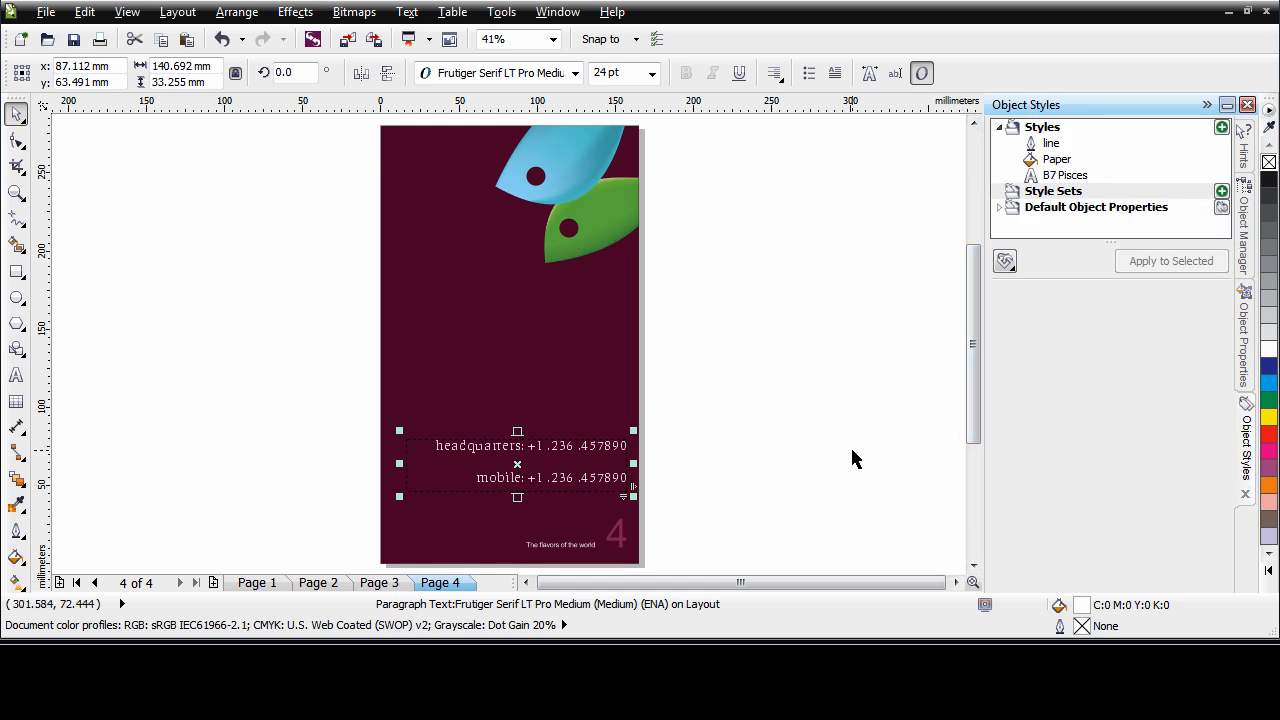
pyautogui.moveTo(517, 464); pyautogui.dragTo(1070, 194)
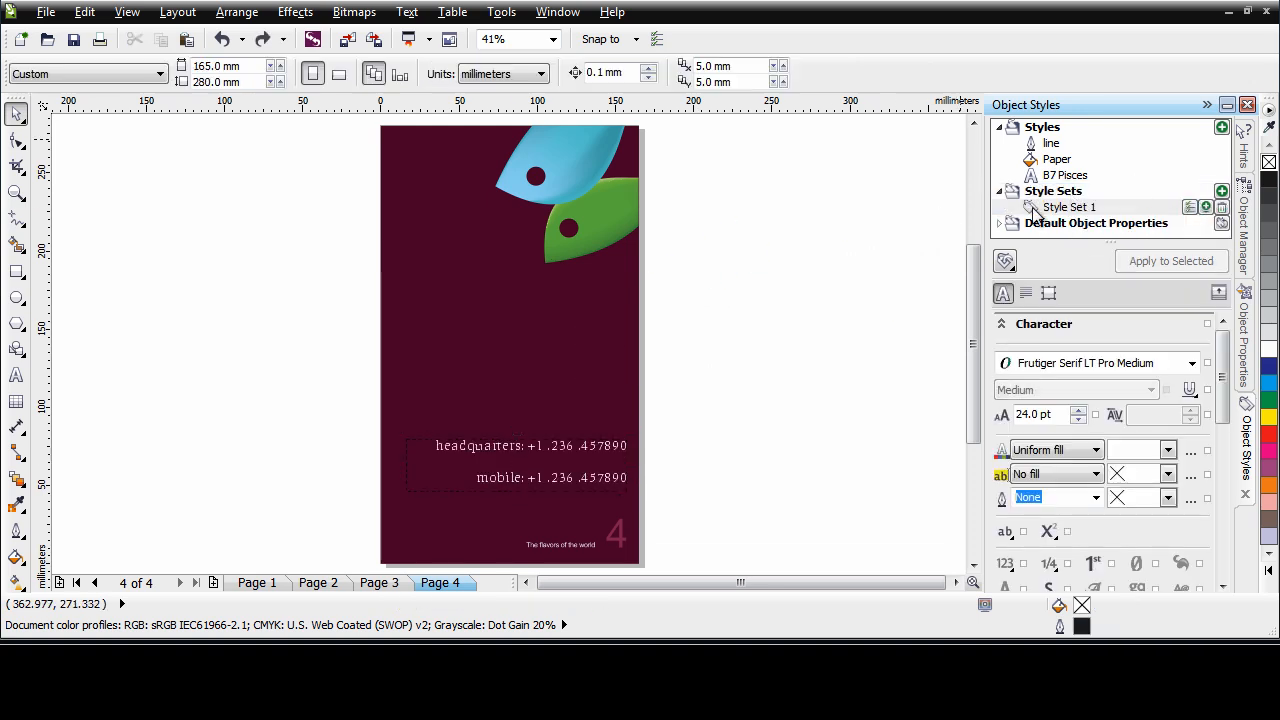
pyautogui.click(1135, 210)
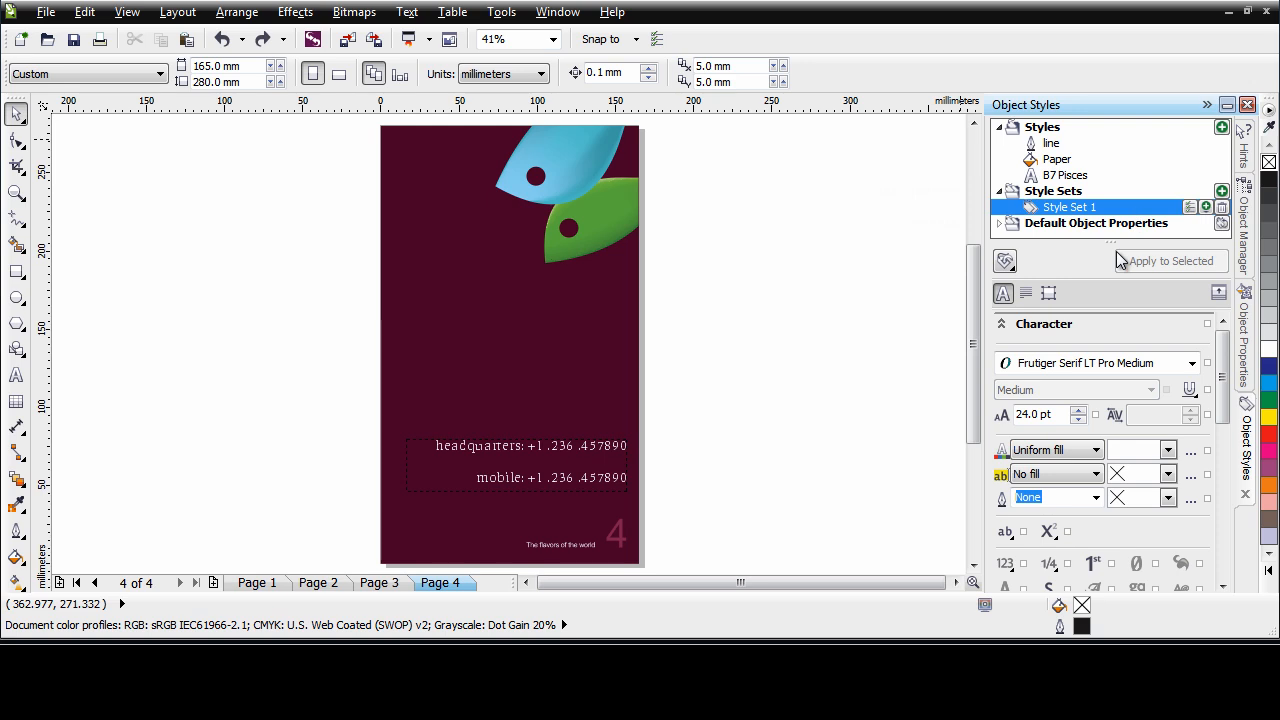
pyautogui.click(1099, 210)
pyautogui.write('Contact info')
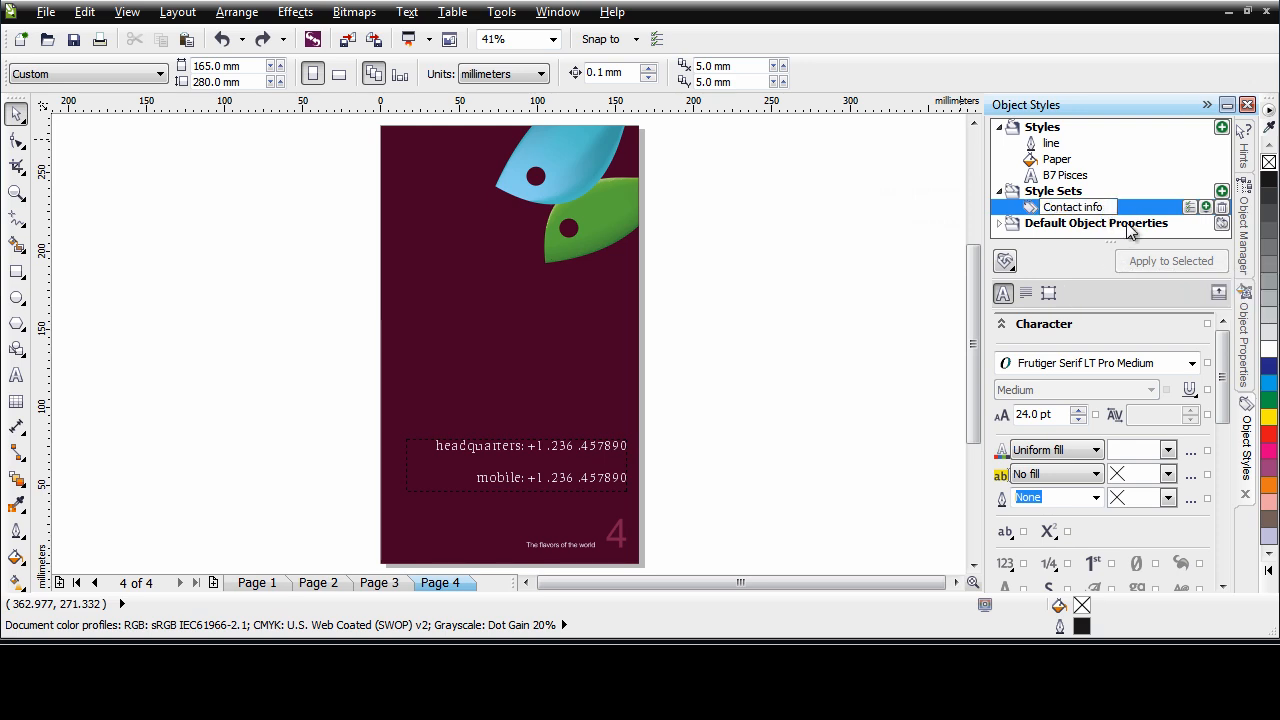
pyautogui.press('Return')
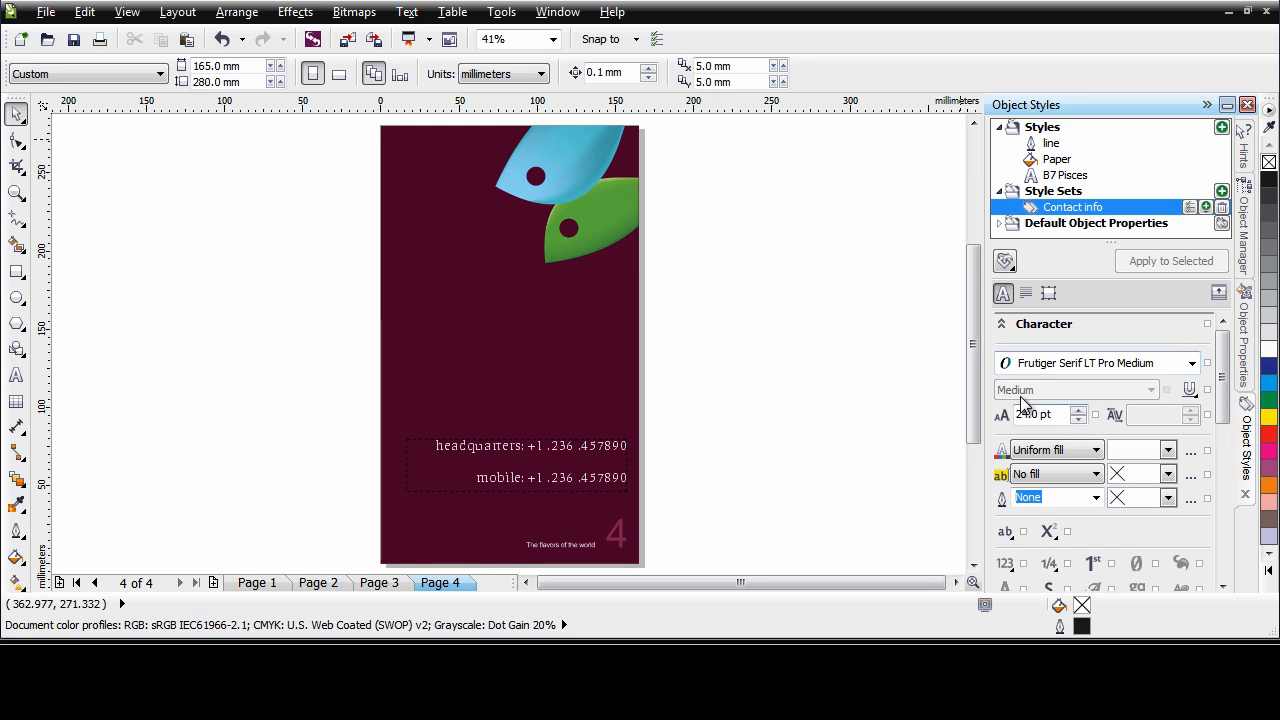
# Review the Contact info style set's character, paragraph and frame properties.
pyautogui.click(1221, 422)
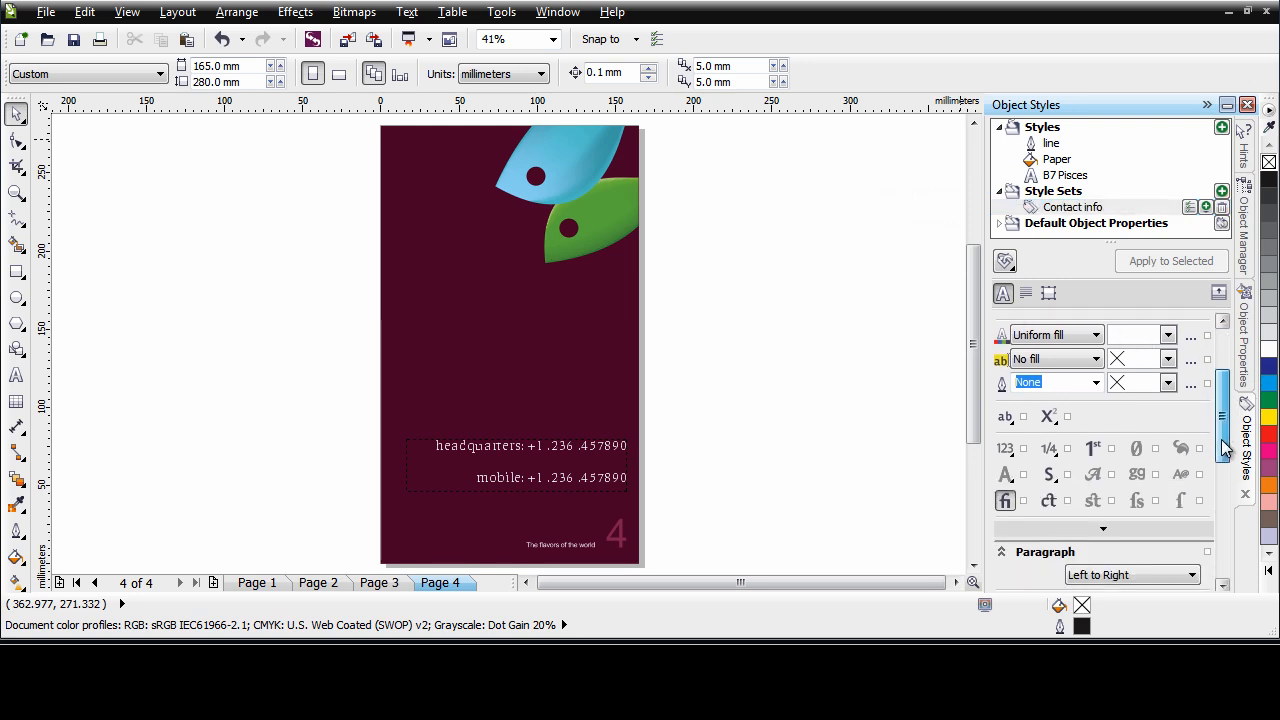
pyautogui.moveTo(1221, 425); pyautogui.dragTo(1222, 507)
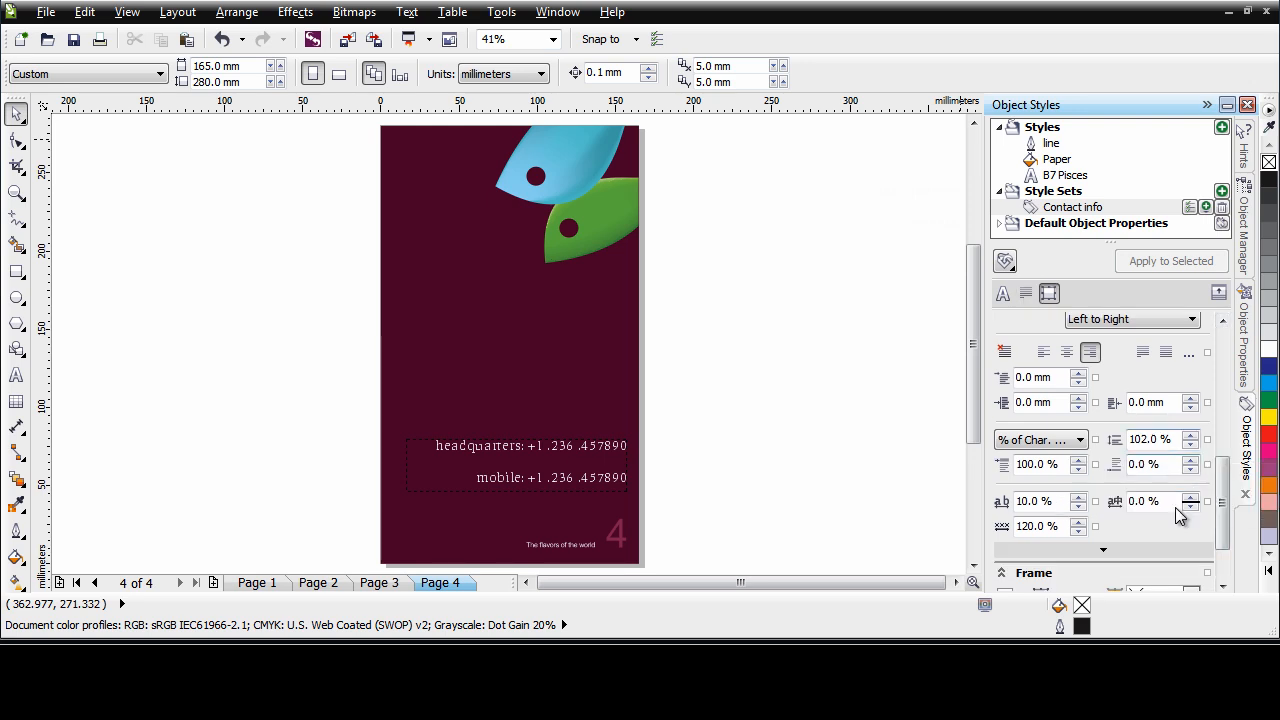
pyautogui.moveTo(1222, 515); pyautogui.dragTo(1222, 358)
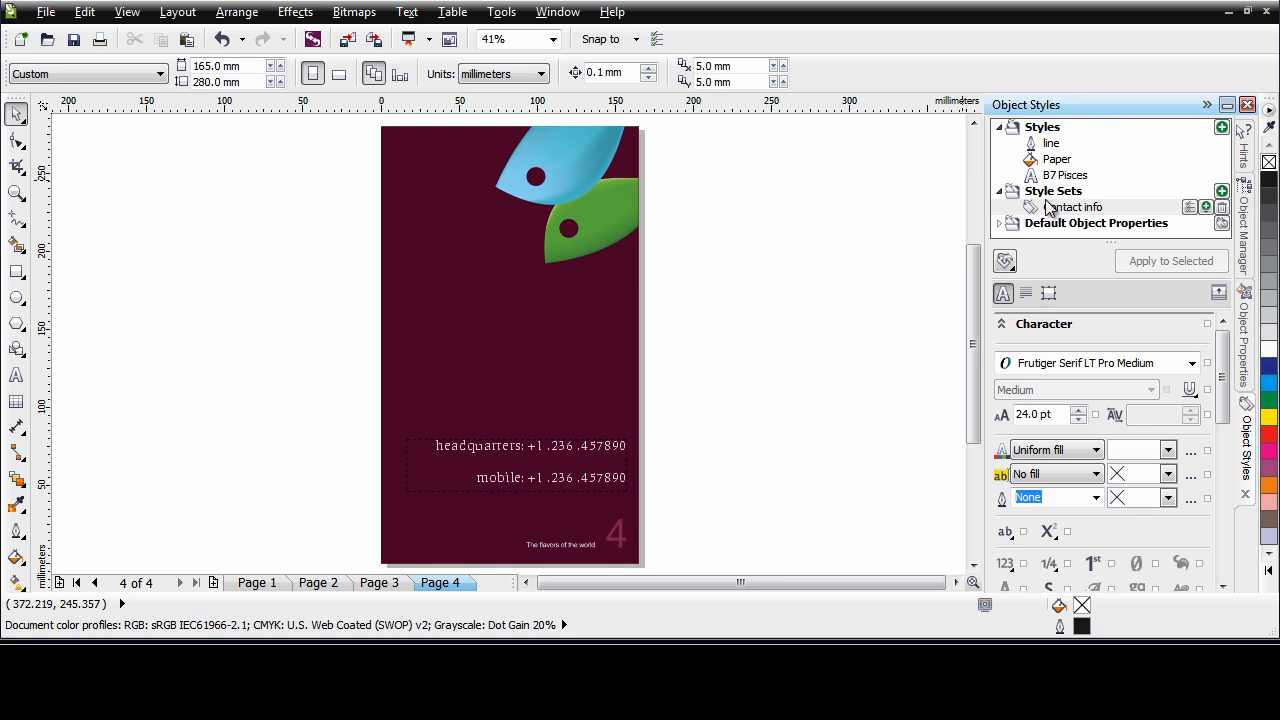
# Export the document's styles and style sets as a style sheet file named B7-Picses.
pyautogui.click(1014, 270)
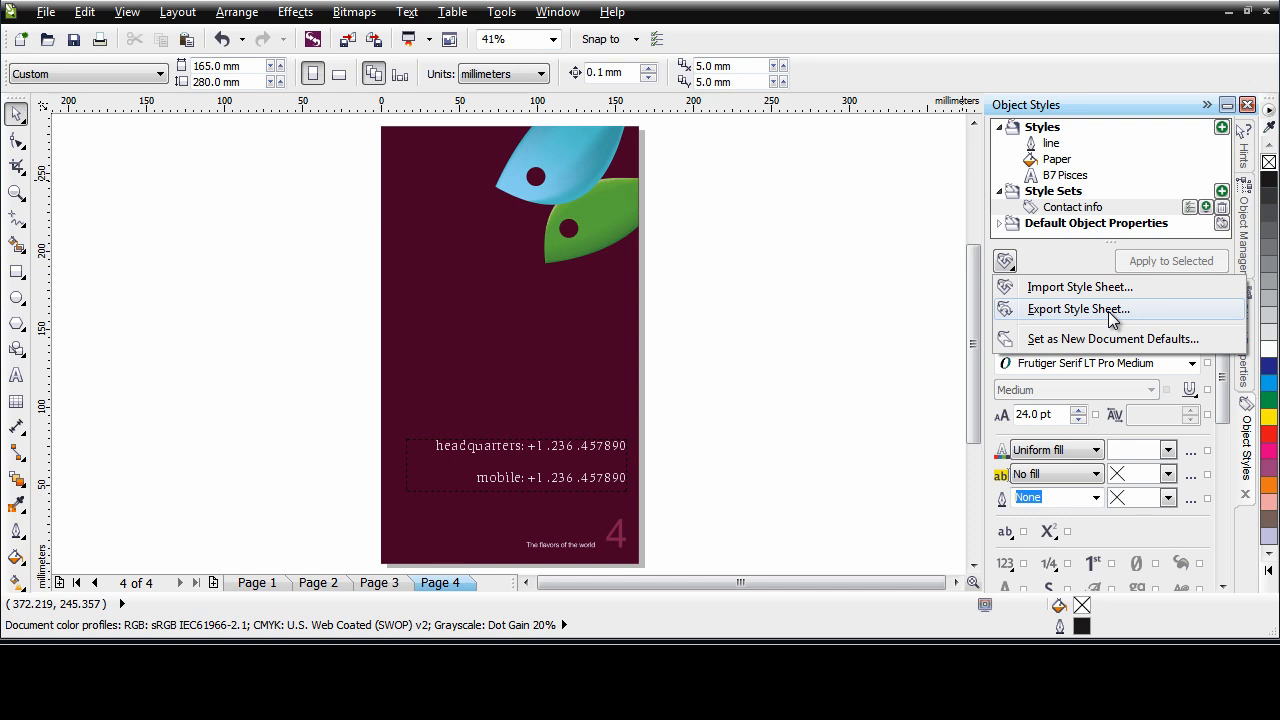
pyautogui.click(1078, 309)
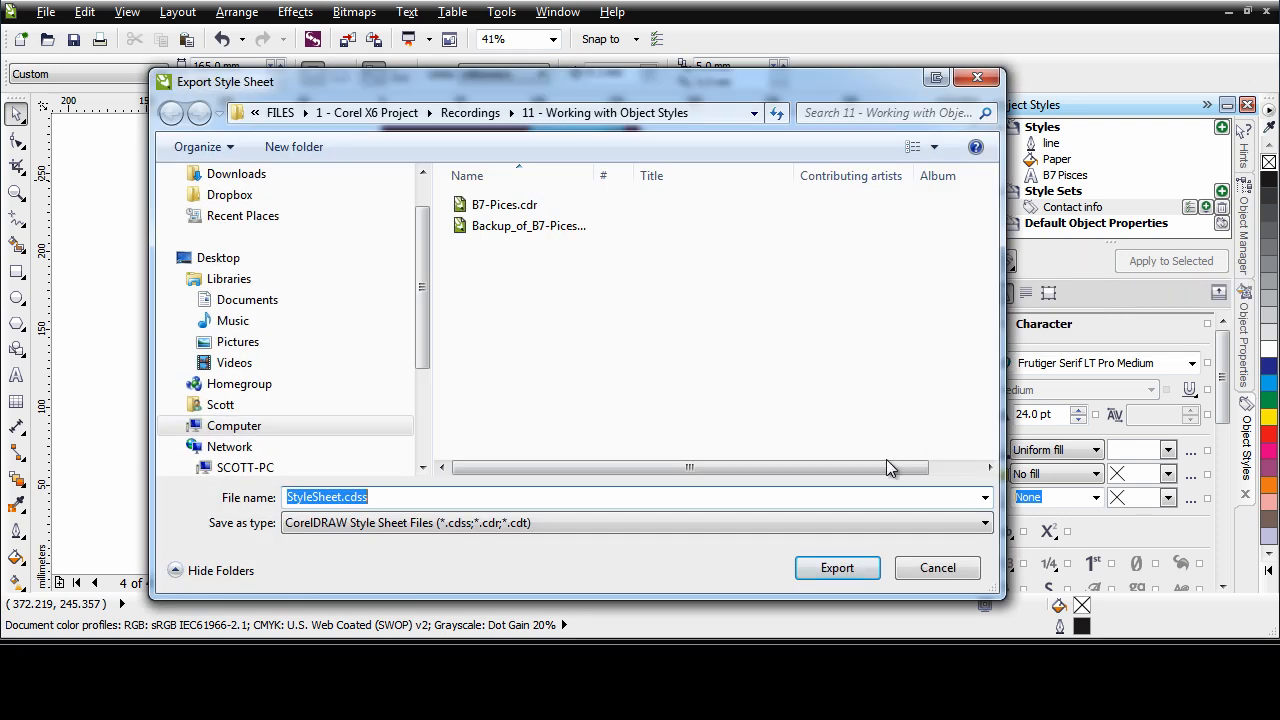
pyautogui.click(377, 498)
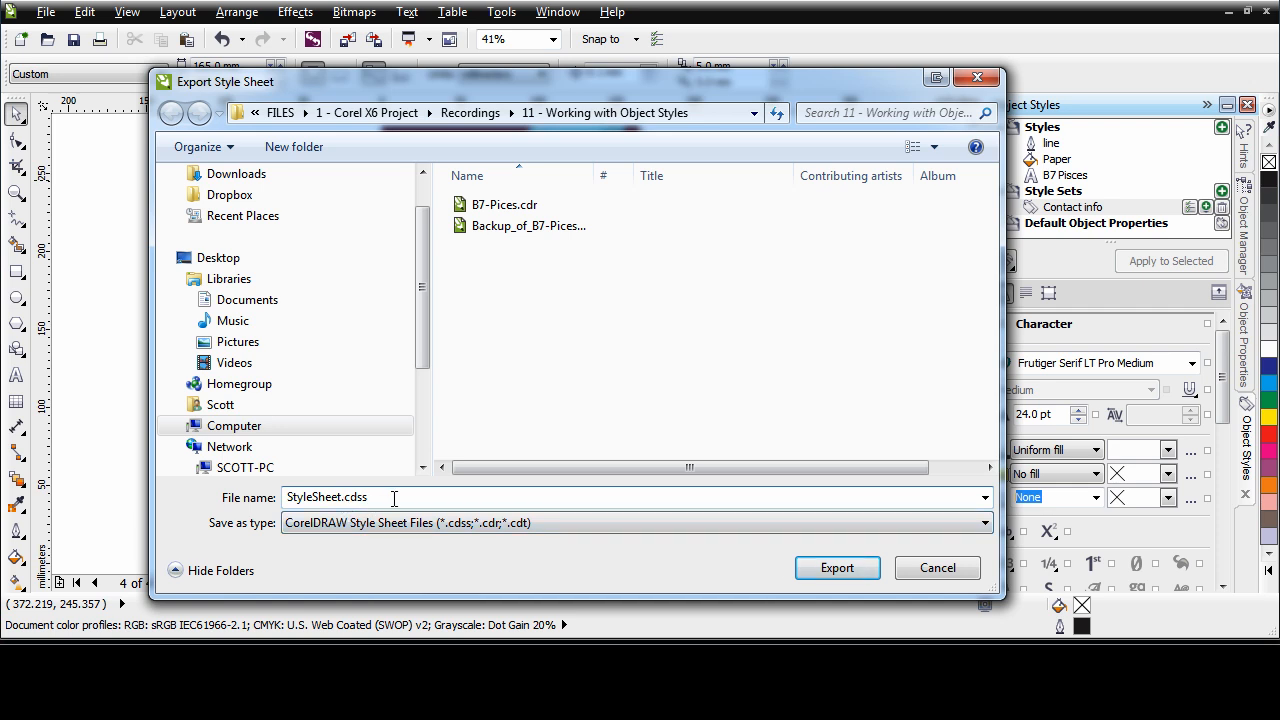
pyautogui.doubleClick(337, 497)
pyautogui.write('B7-Picses')
pyautogui.click(838, 567)
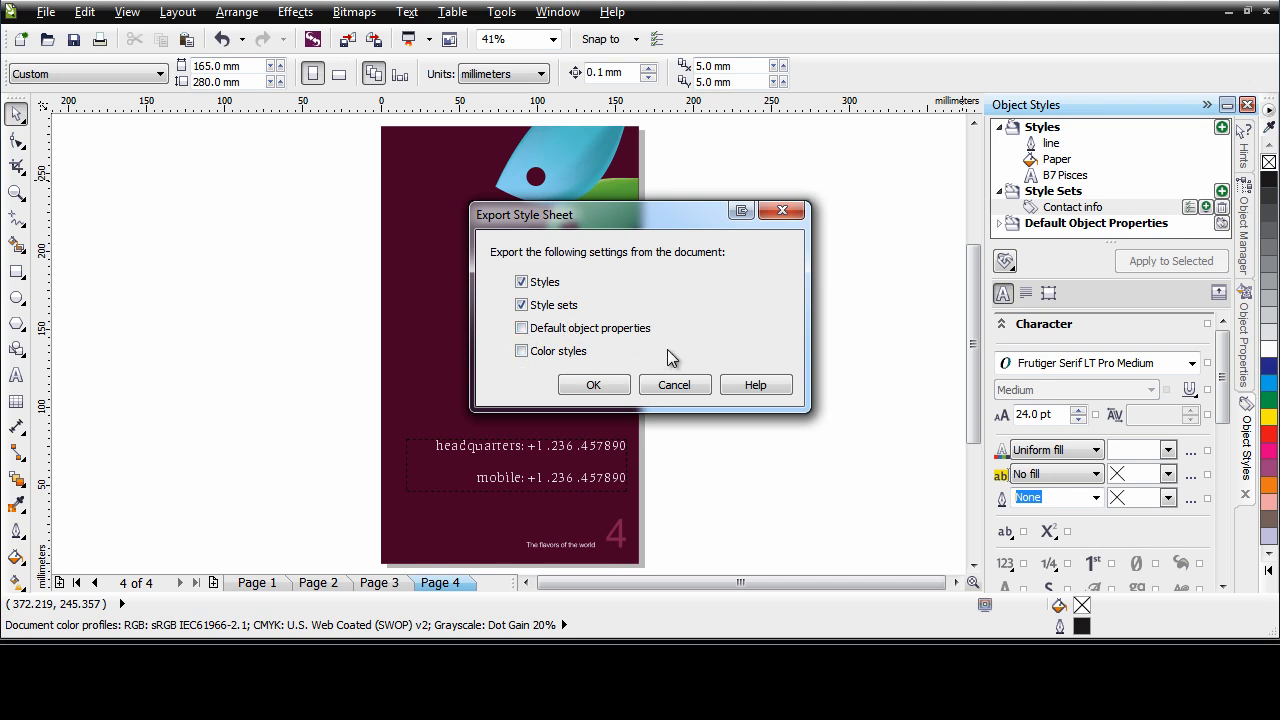
pyautogui.click(594, 386)
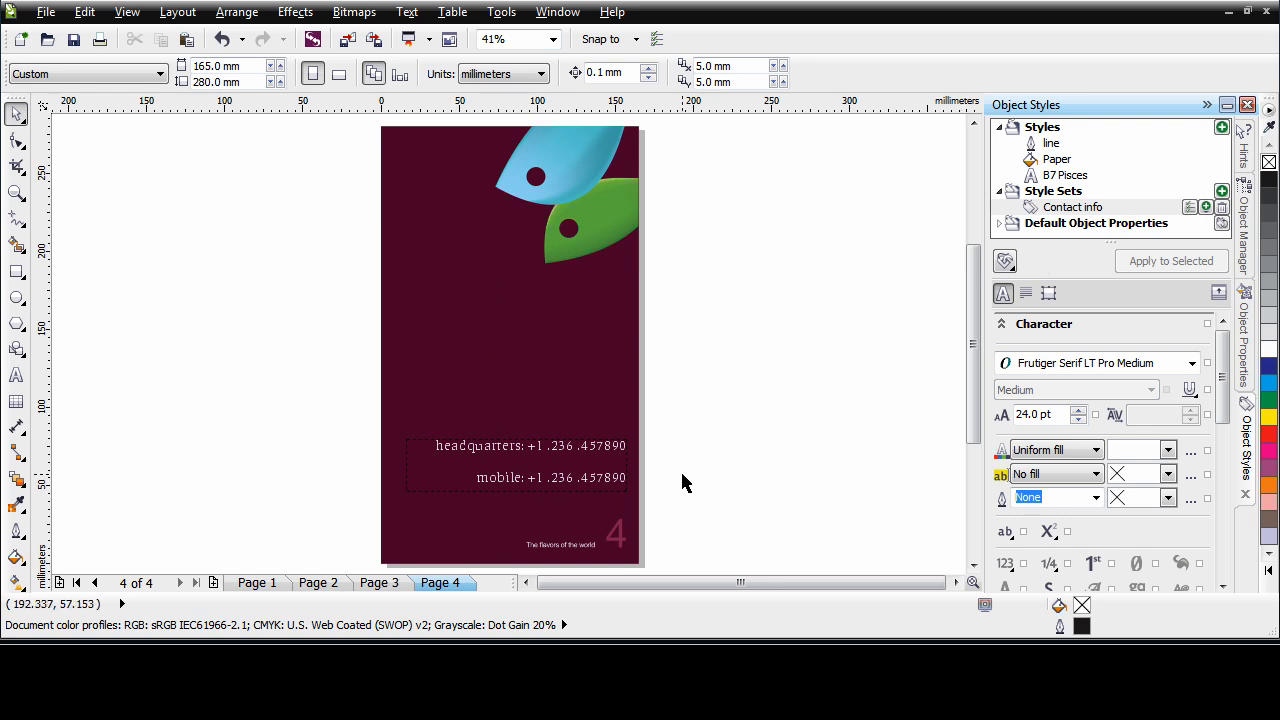
pyautogui.click(1005, 261)
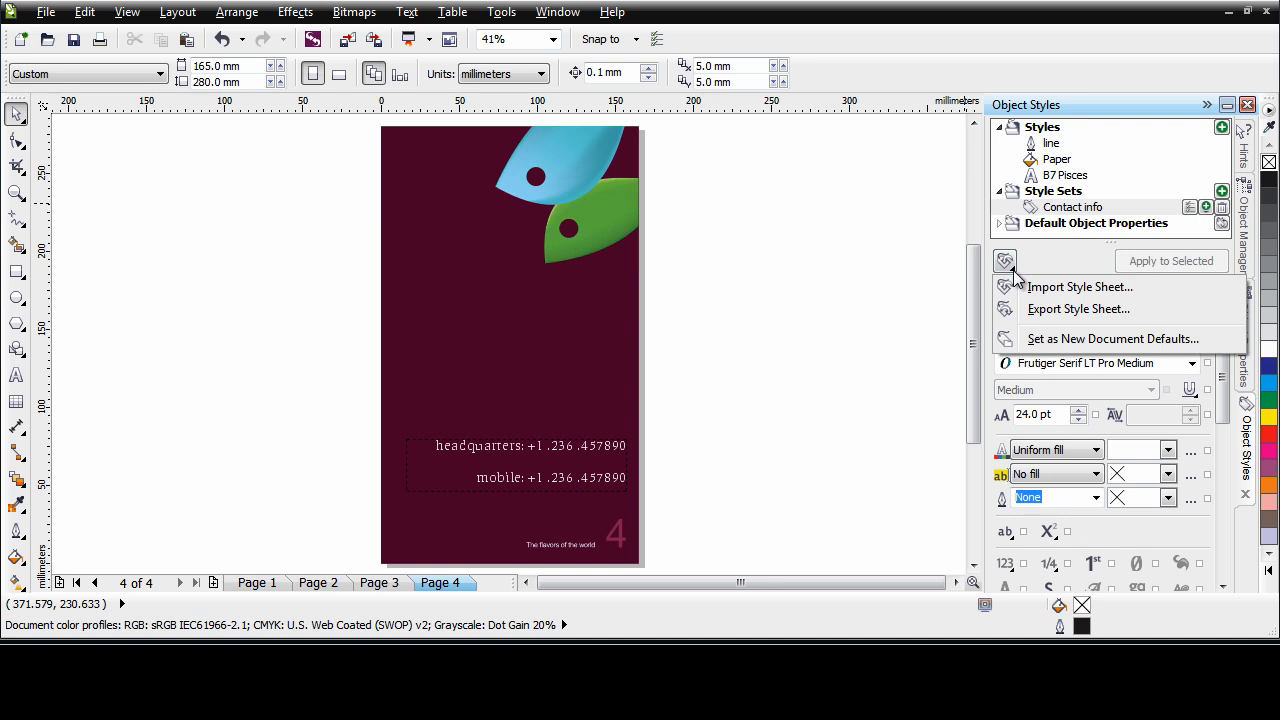
pyautogui.click(1067, 265)
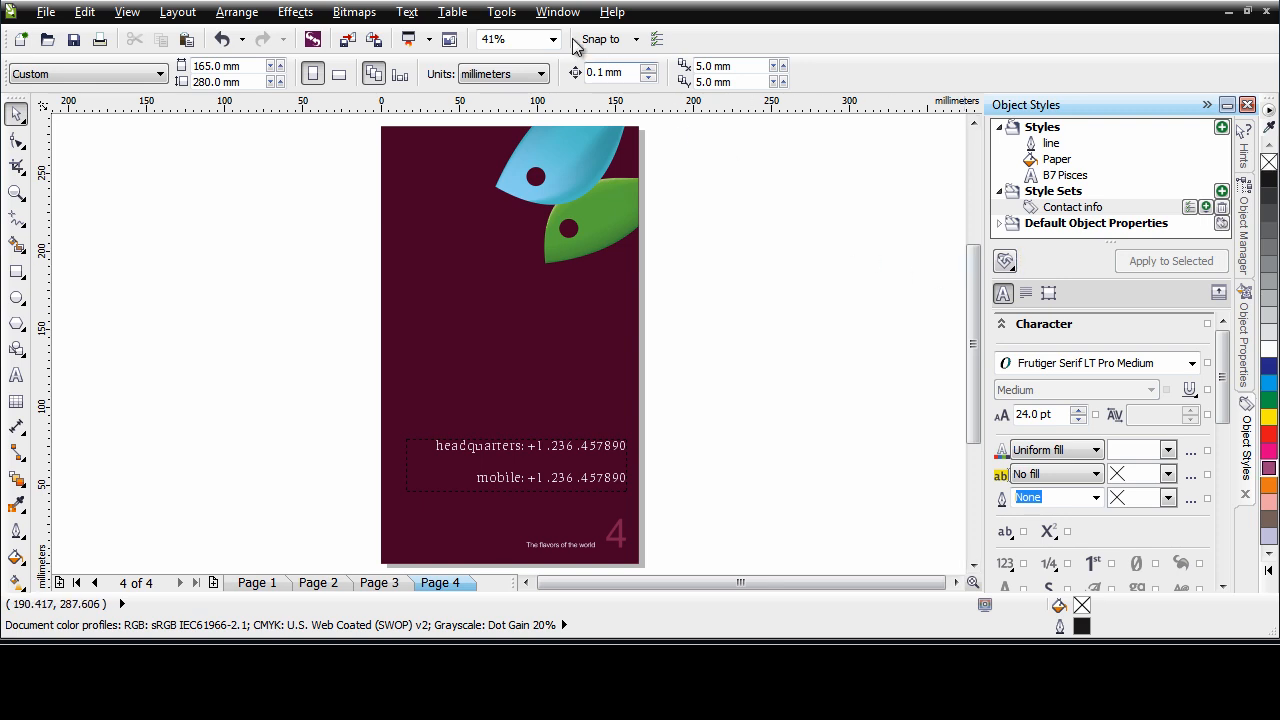
# Open Packaging - Layout -1.cdr from the Packaging & business cards tray.
pyautogui.click(557, 12)
pyautogui.moveTo(619, 180)
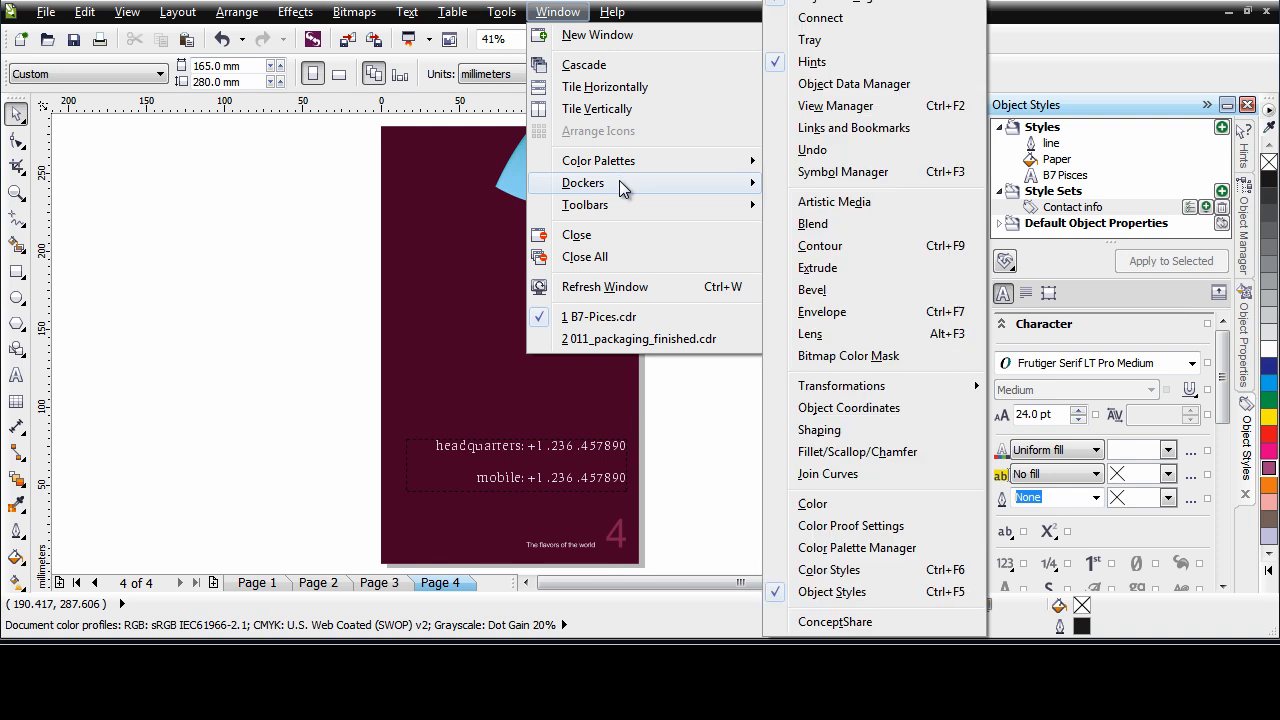
pyautogui.click(840, 40)
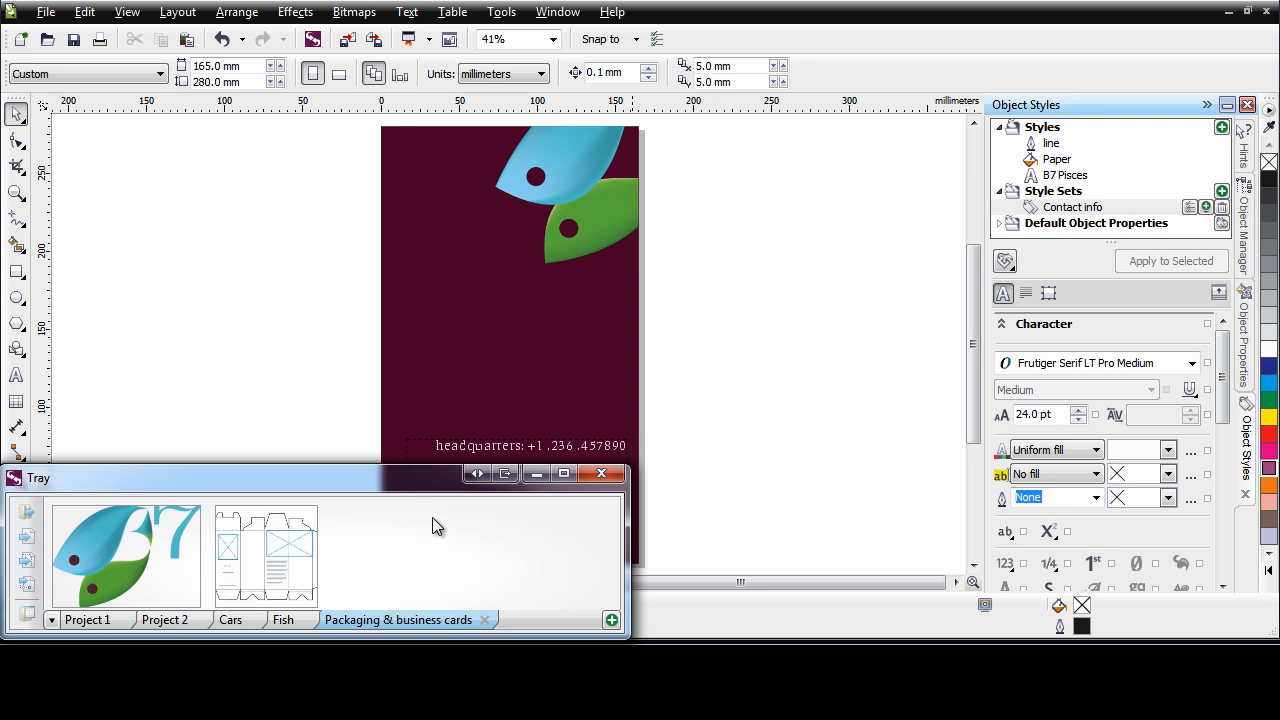
pyautogui.moveTo(268, 567)
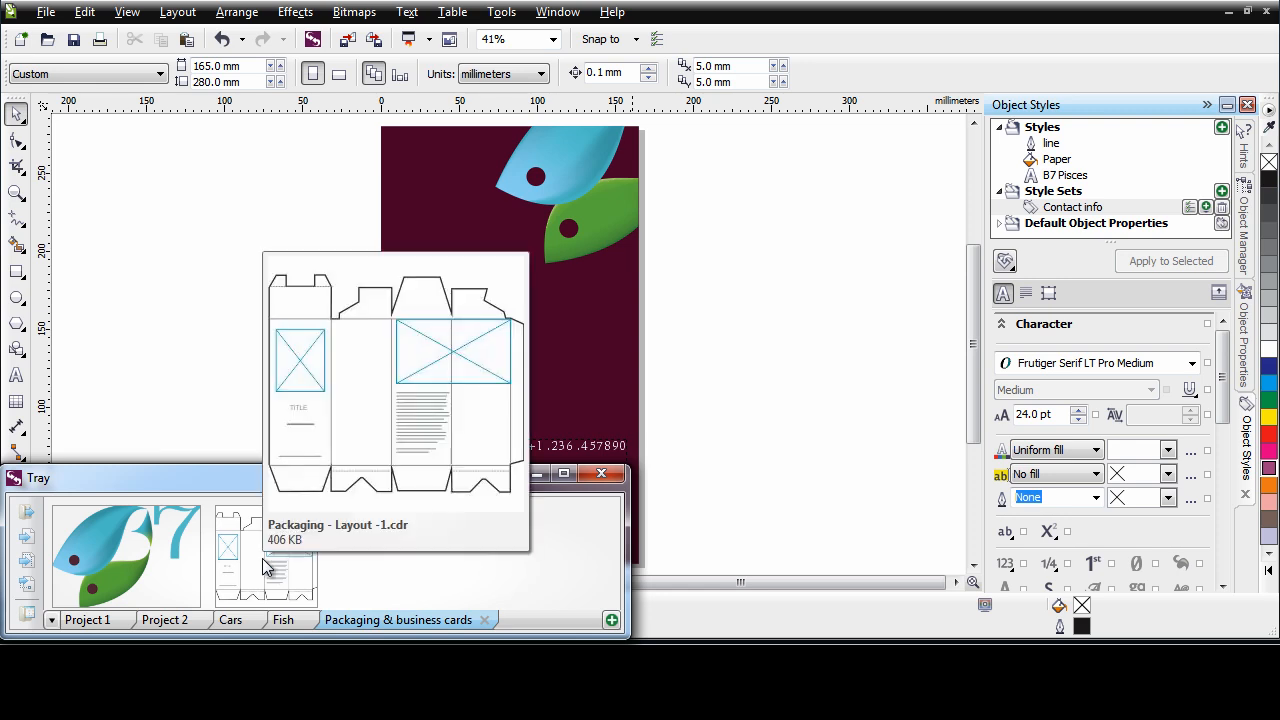
pyautogui.rightClick(268, 567)
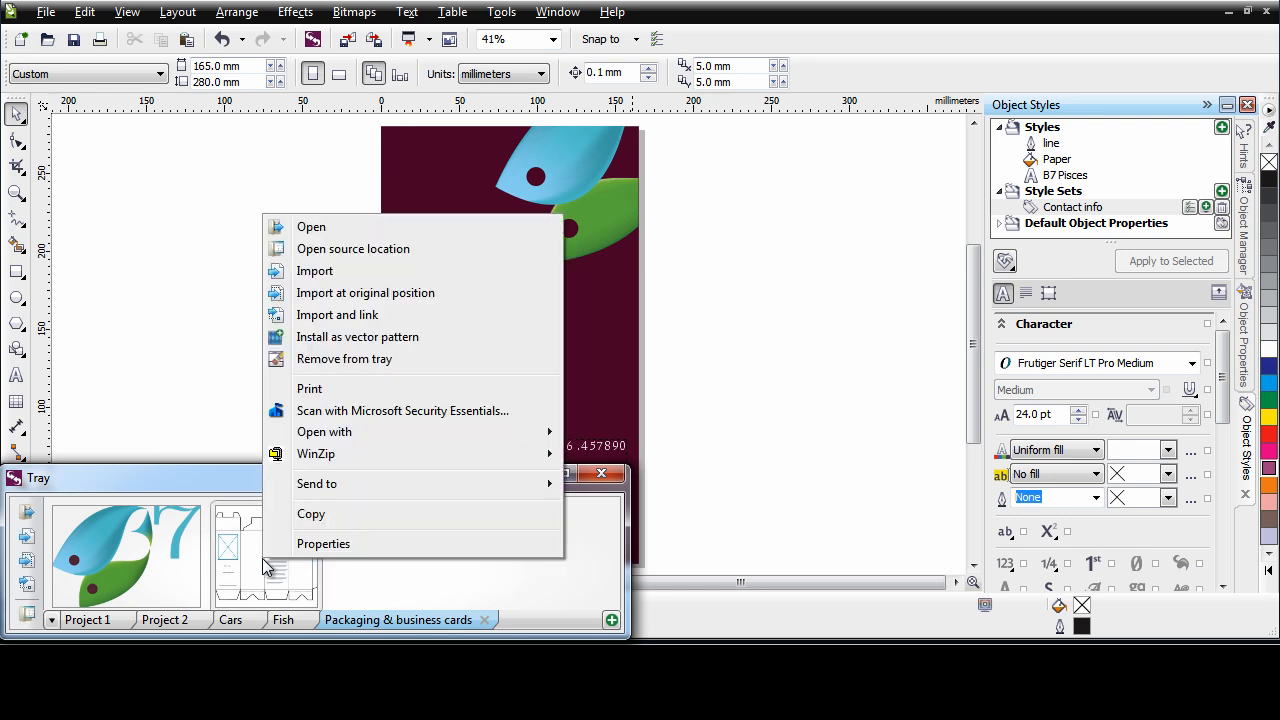
pyautogui.click(311, 228)
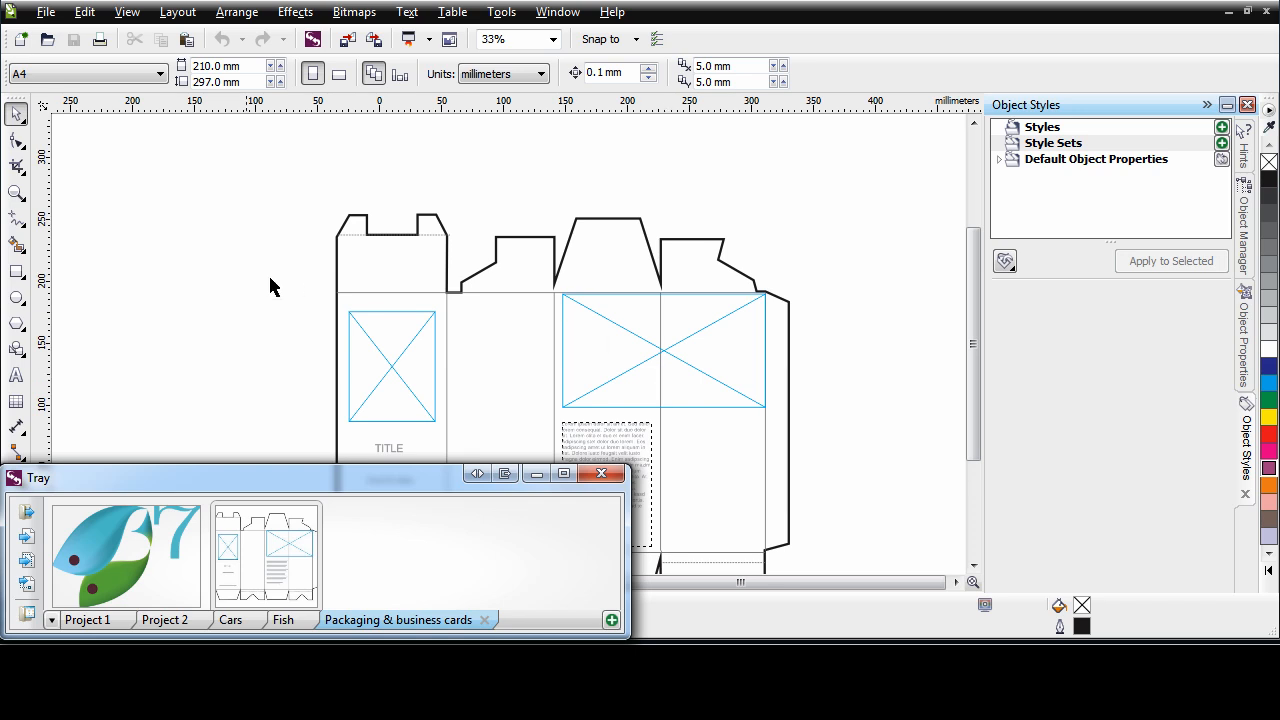
# Place b7_pisces_logo.png from the tray into both picture frames of the box layout and close the tray.
pyautogui.moveTo(126, 572)
pyautogui.moveTo(114, 577); pyautogui.dragTo(403, 373)
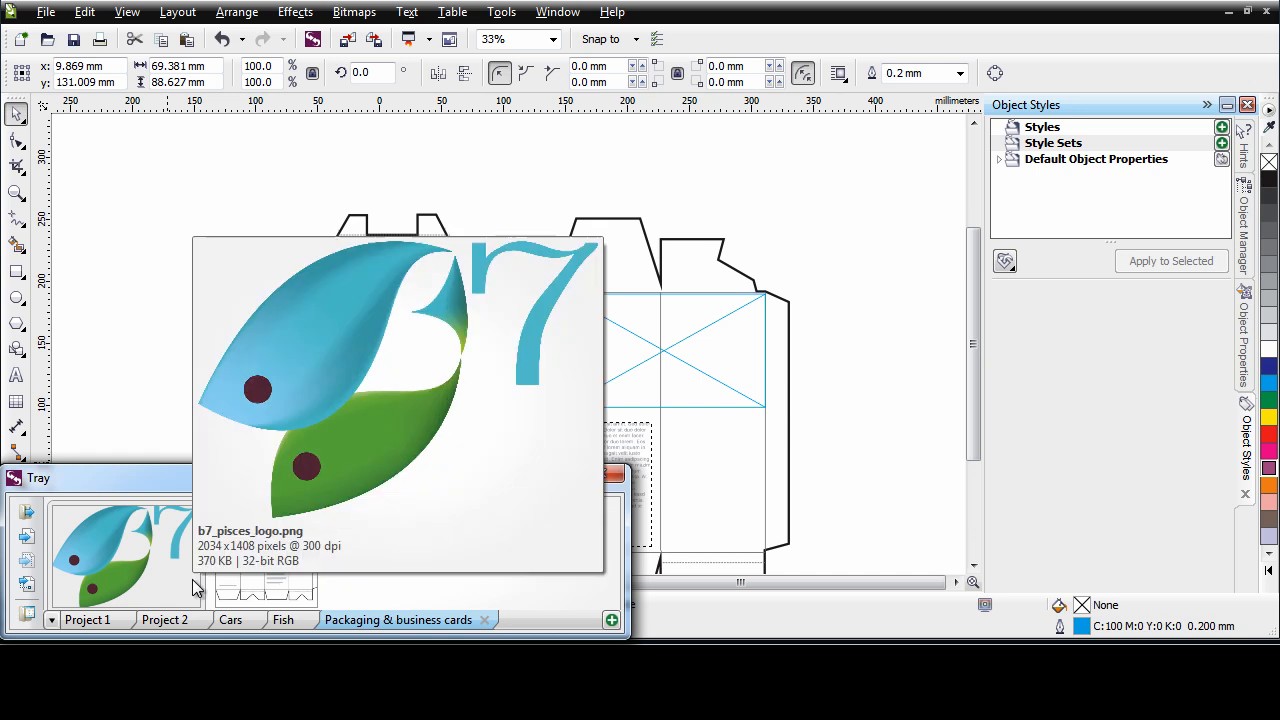
pyautogui.moveTo(192, 551); pyautogui.dragTo(691, 362)
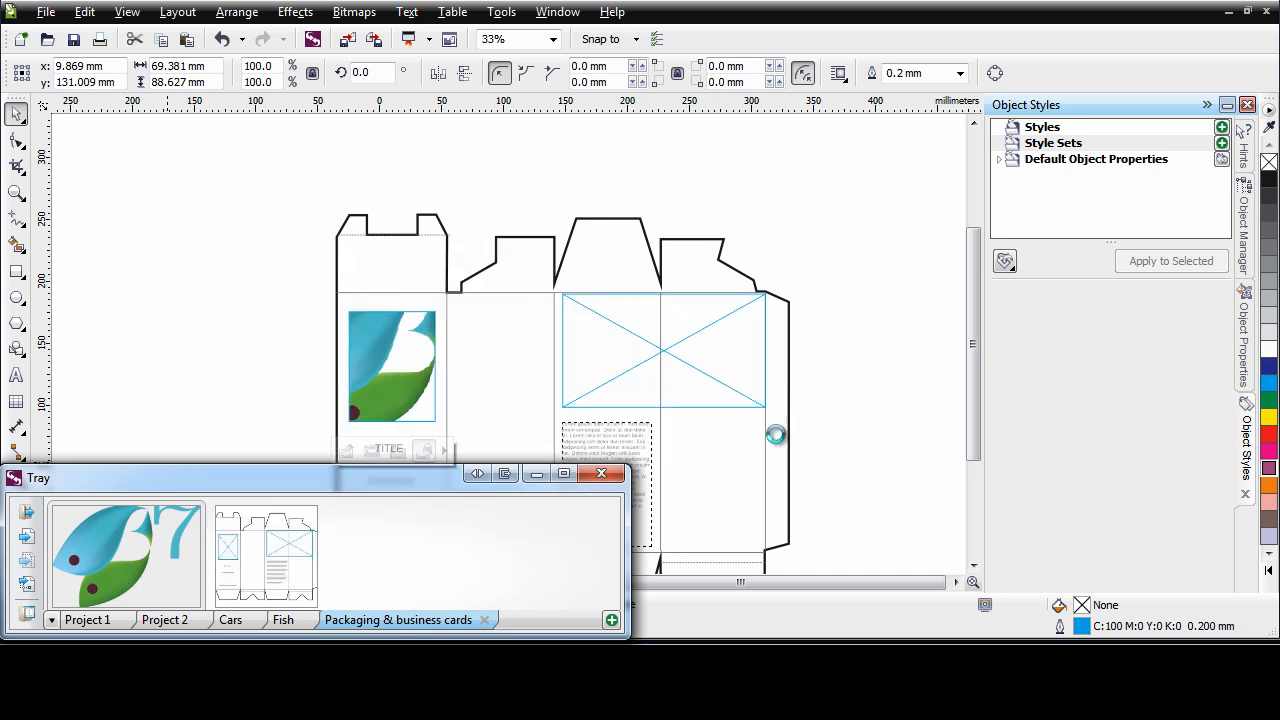
pyautogui.click(601, 475)
pyautogui.click(849, 479)
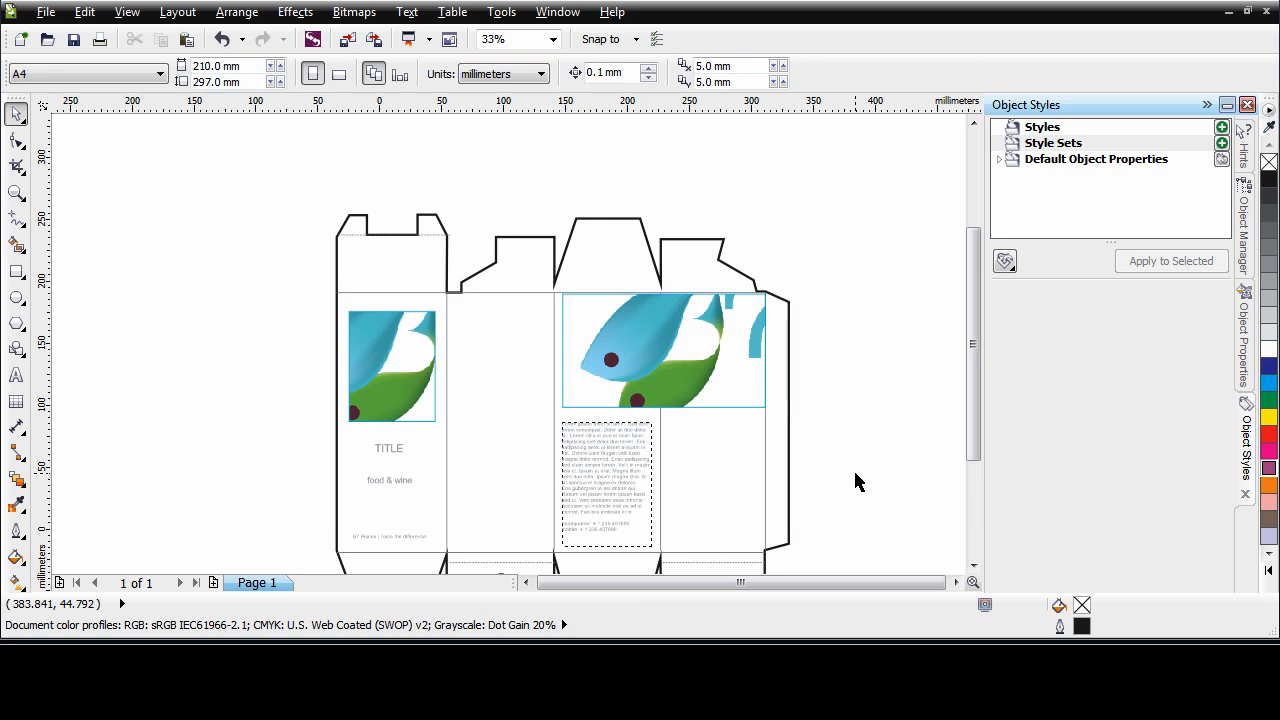
pyautogui.press('F4')
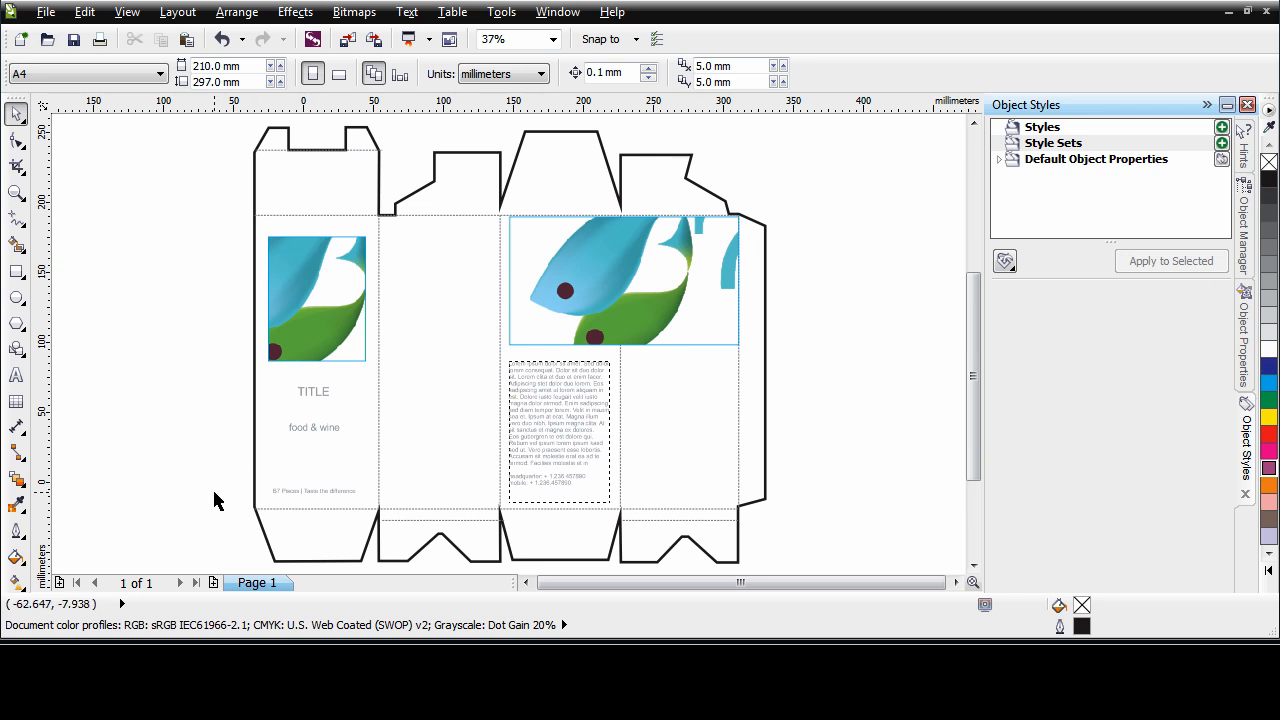
pyautogui.click(24, 226)
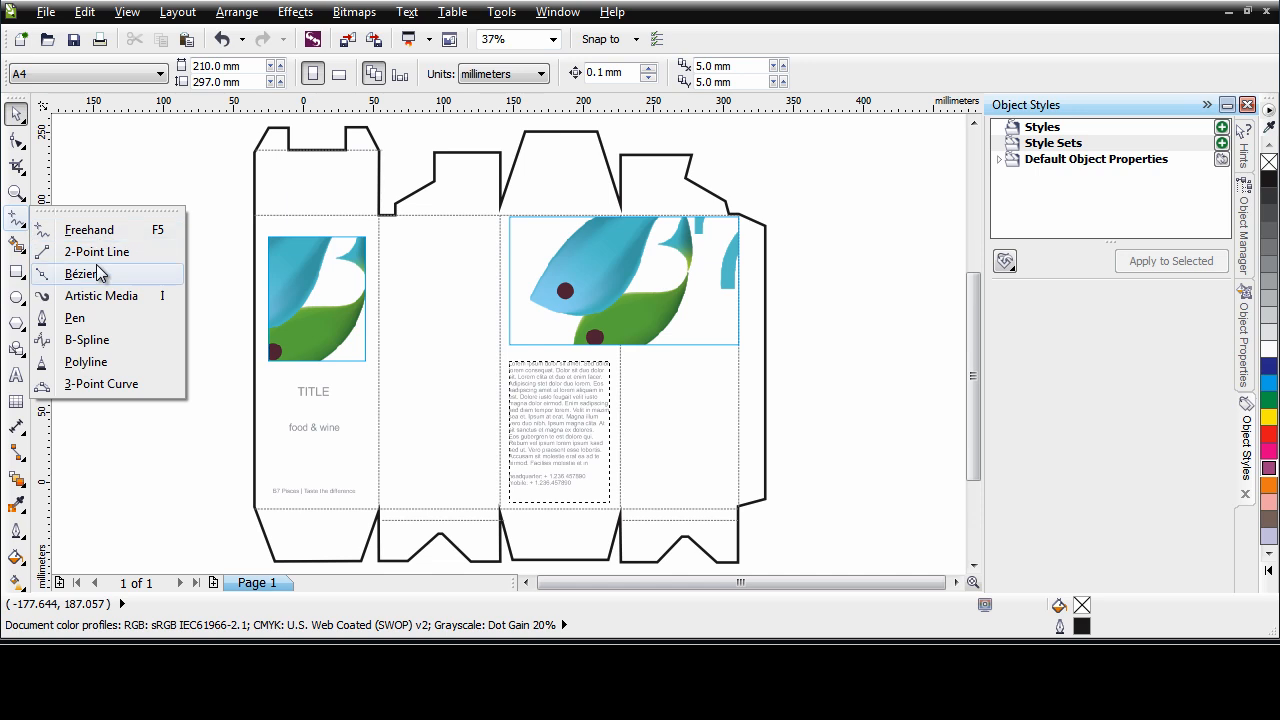
pyautogui.click(232, 318)
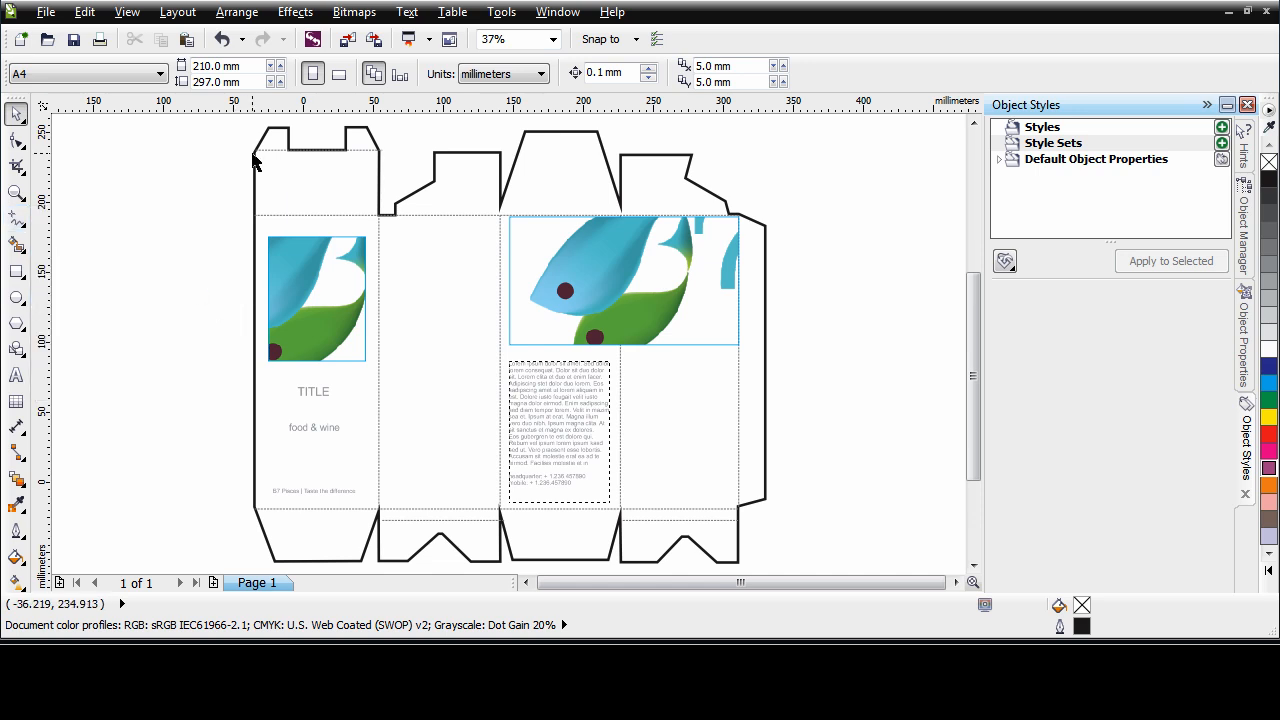
pyautogui.hotkey('ctrl', 'z')
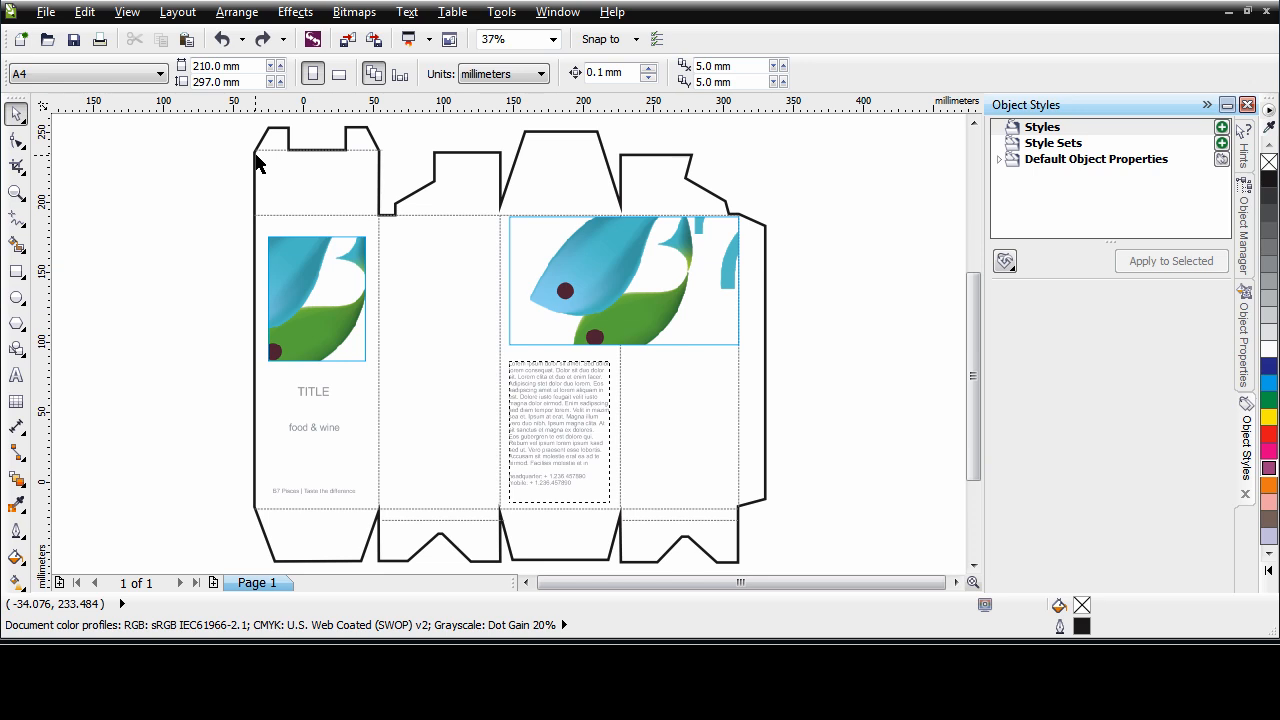
# Import the styles and style sets from the B7-Picses.cdss style sheet into the packaging document.
pyautogui.click(1005, 263)
pyautogui.click(1072, 292)
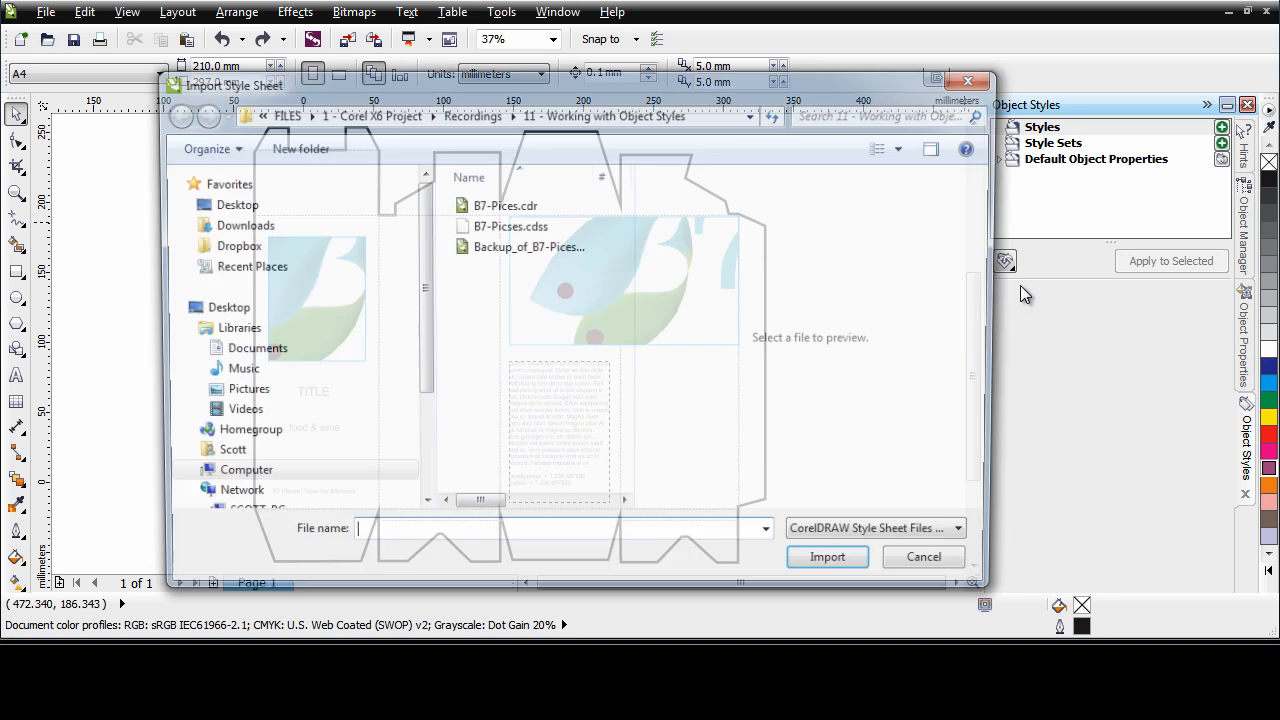
pyautogui.doubleClick(517, 232)
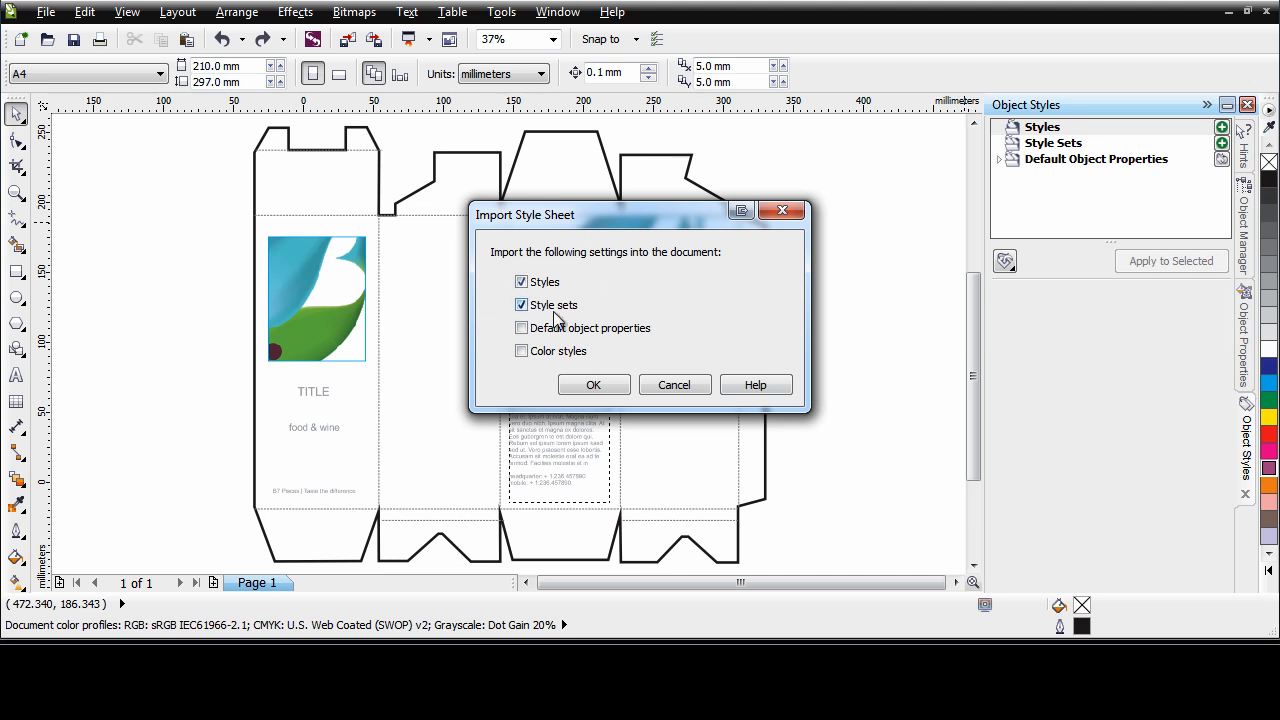
pyautogui.click(594, 386)
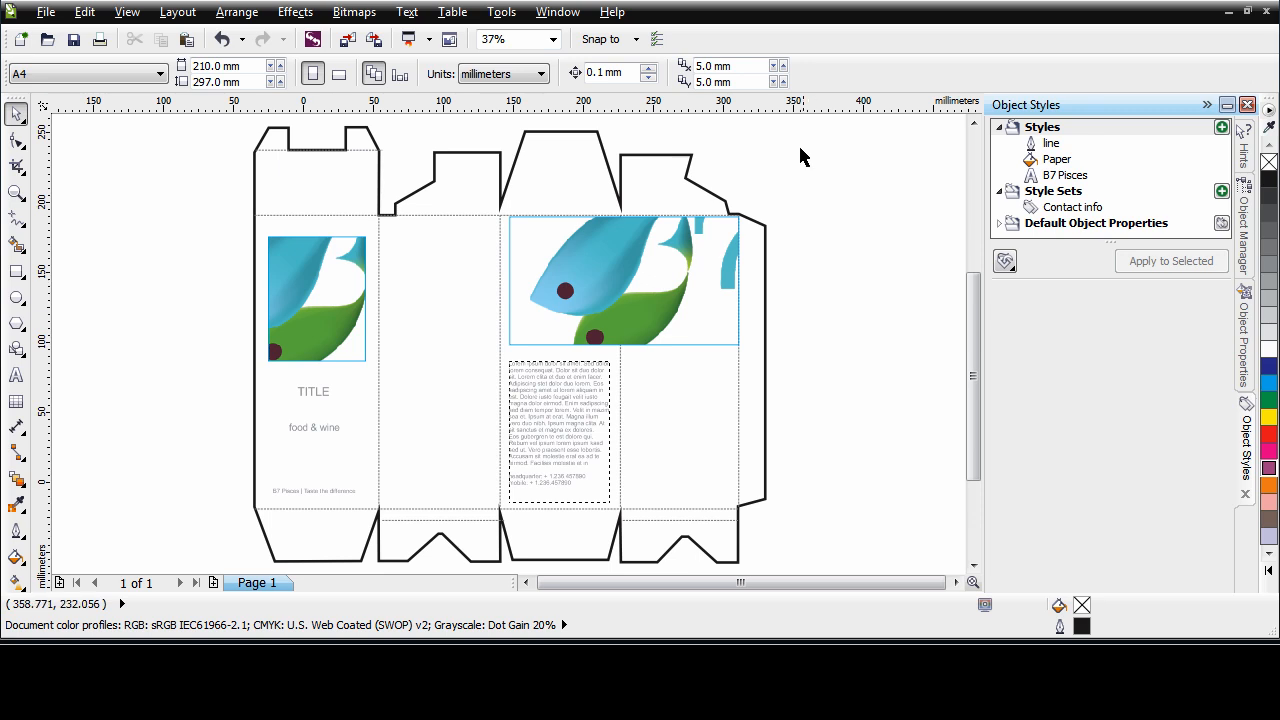
# Apply the Paper style to the box template's outline curve.
pyautogui.click(680, 160)
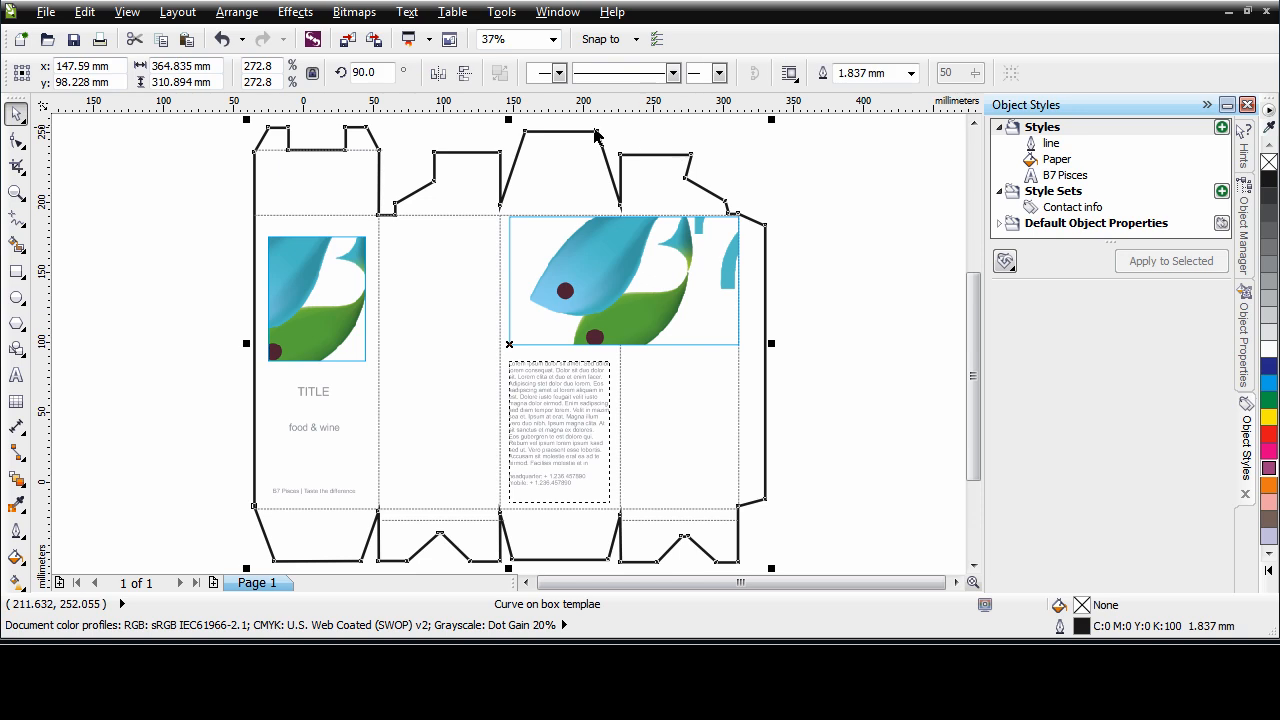
pyautogui.click(1055, 160)
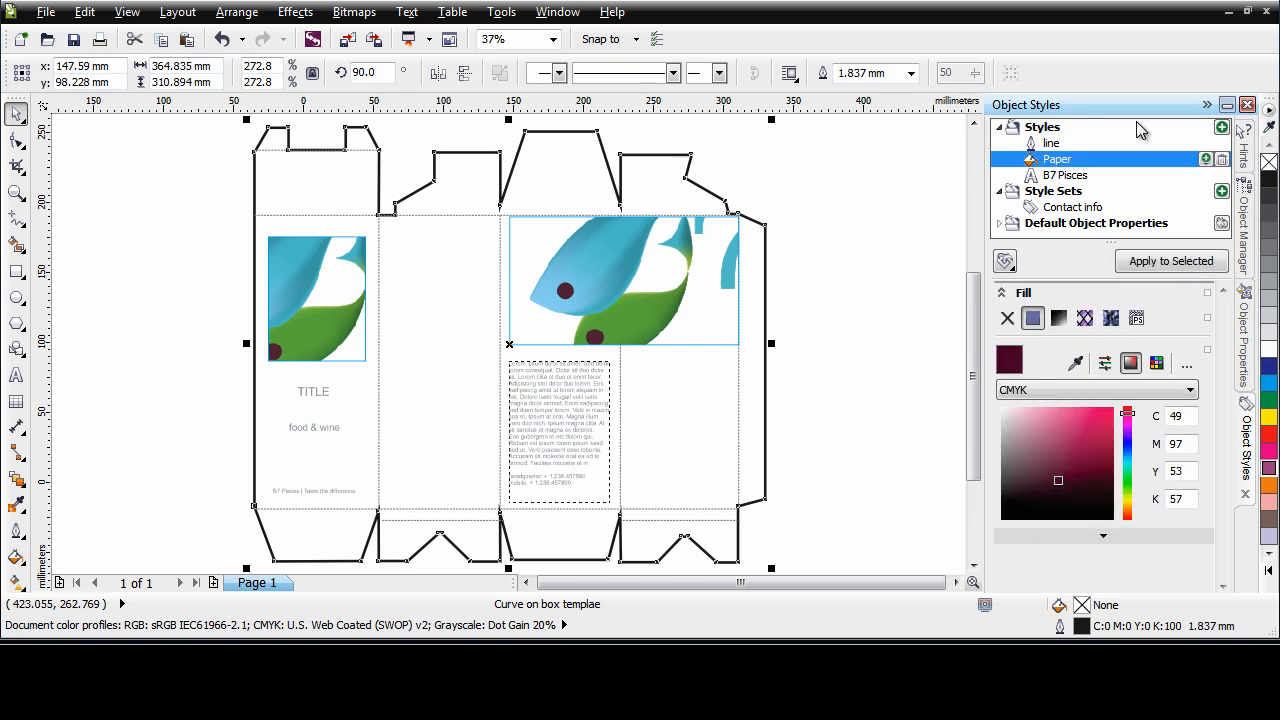
pyautogui.click(1171, 261)
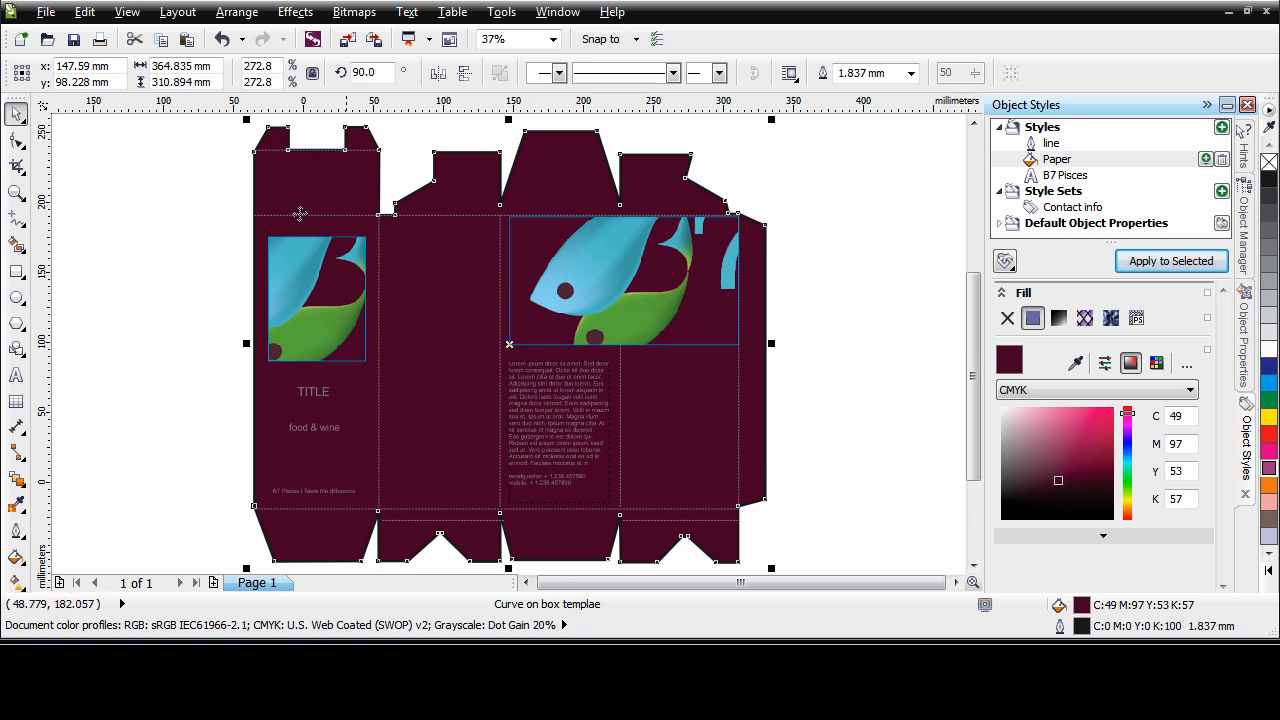
# Draw a straight horizontal line about 69 mm long between TITLE and food & wine on the box panel.
pyautogui.click(15, 193)
pyautogui.moveTo(222, 312); pyautogui.dragTo(639, 529)
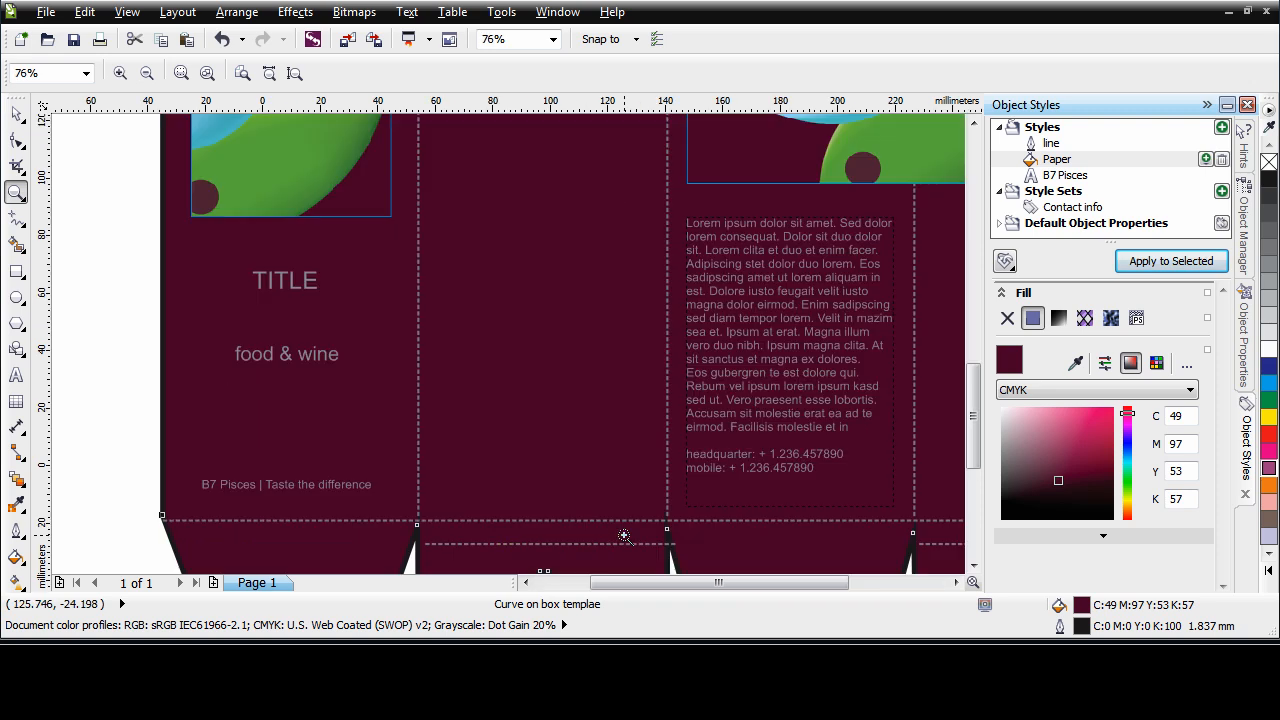
pyautogui.click(15, 113)
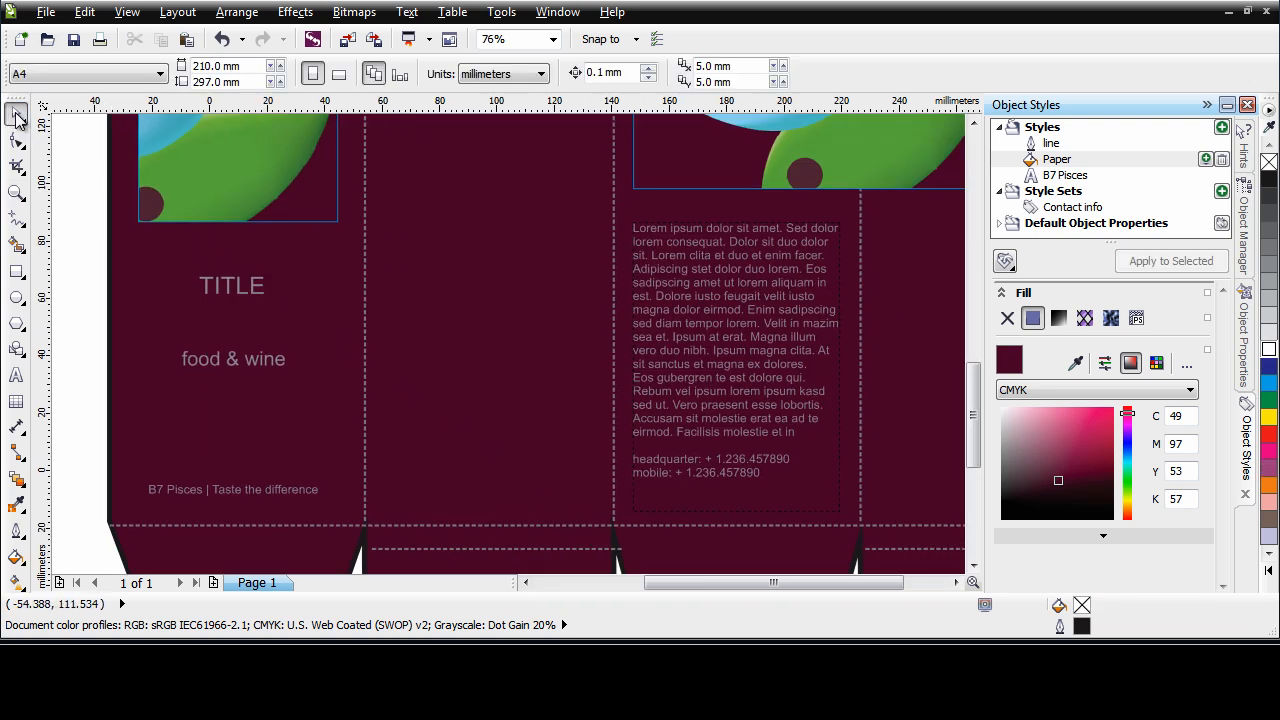
pyautogui.click(1052, 146)
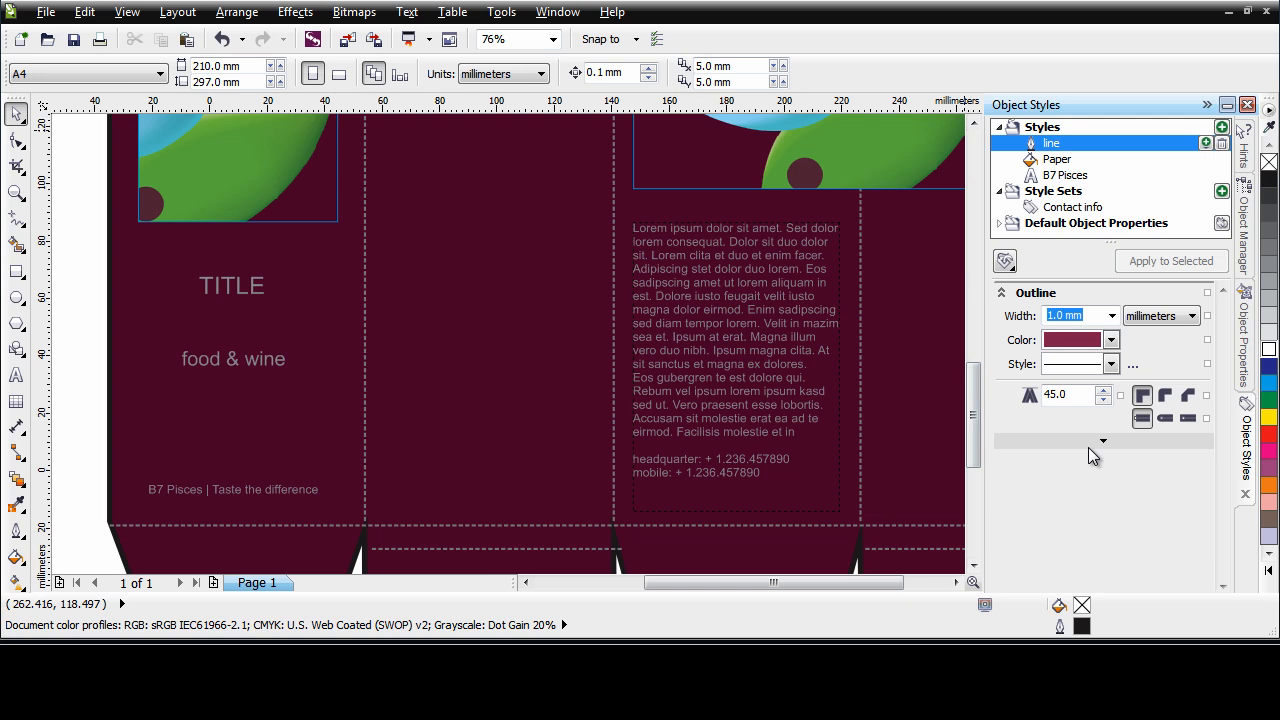
pyautogui.click(19, 221)
pyautogui.click(137, 319)
pyautogui.click(335, 320)
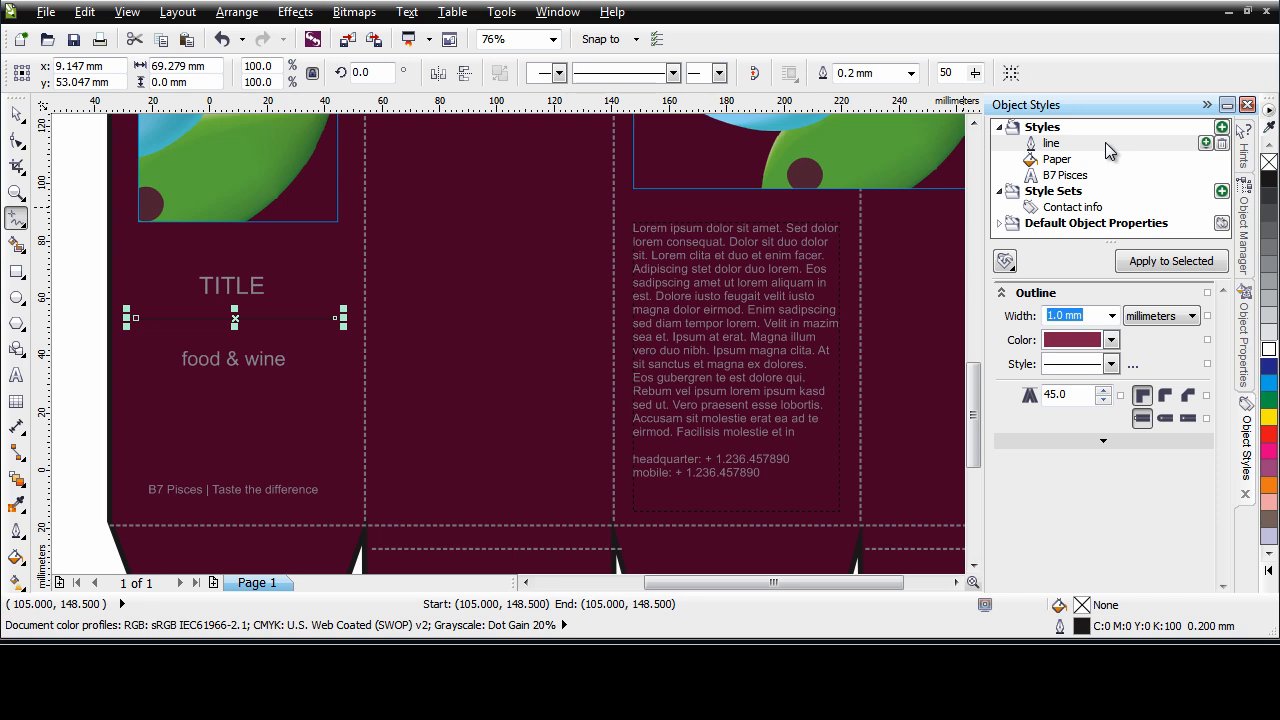
# Check the new line's outline properties and apply the line style to it.
pyautogui.click(1247, 376)
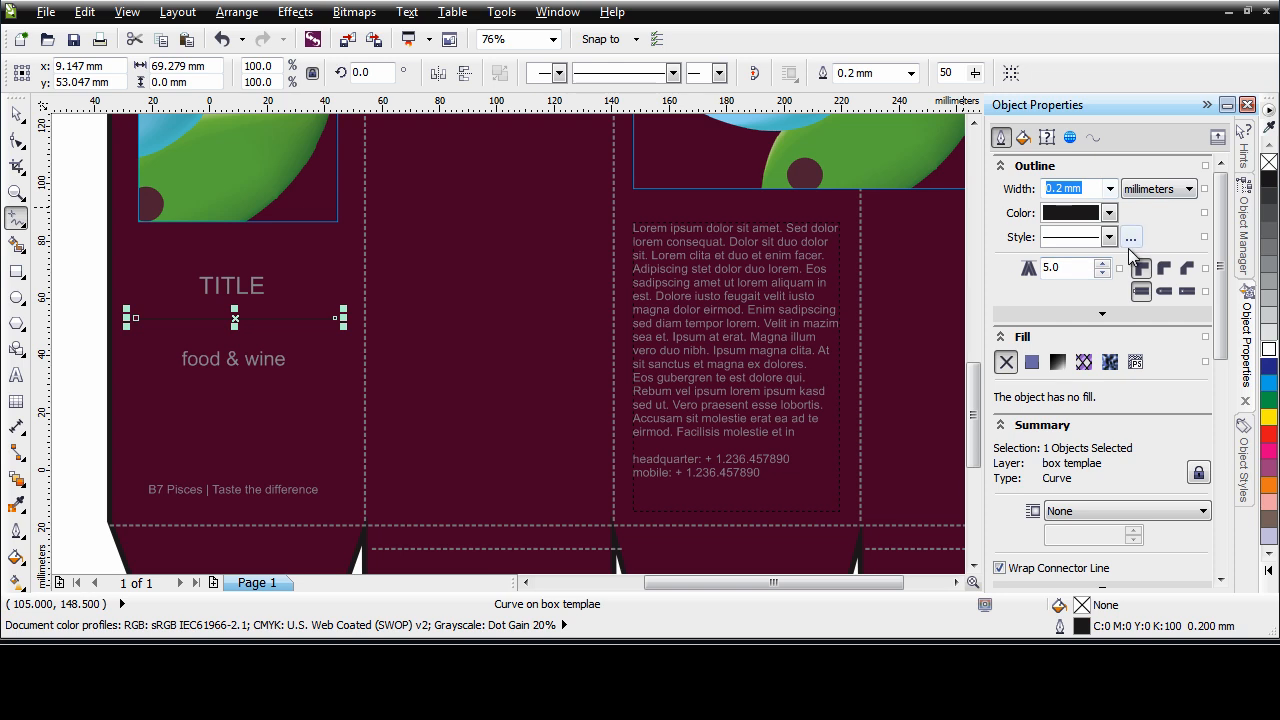
pyautogui.click(1250, 430)
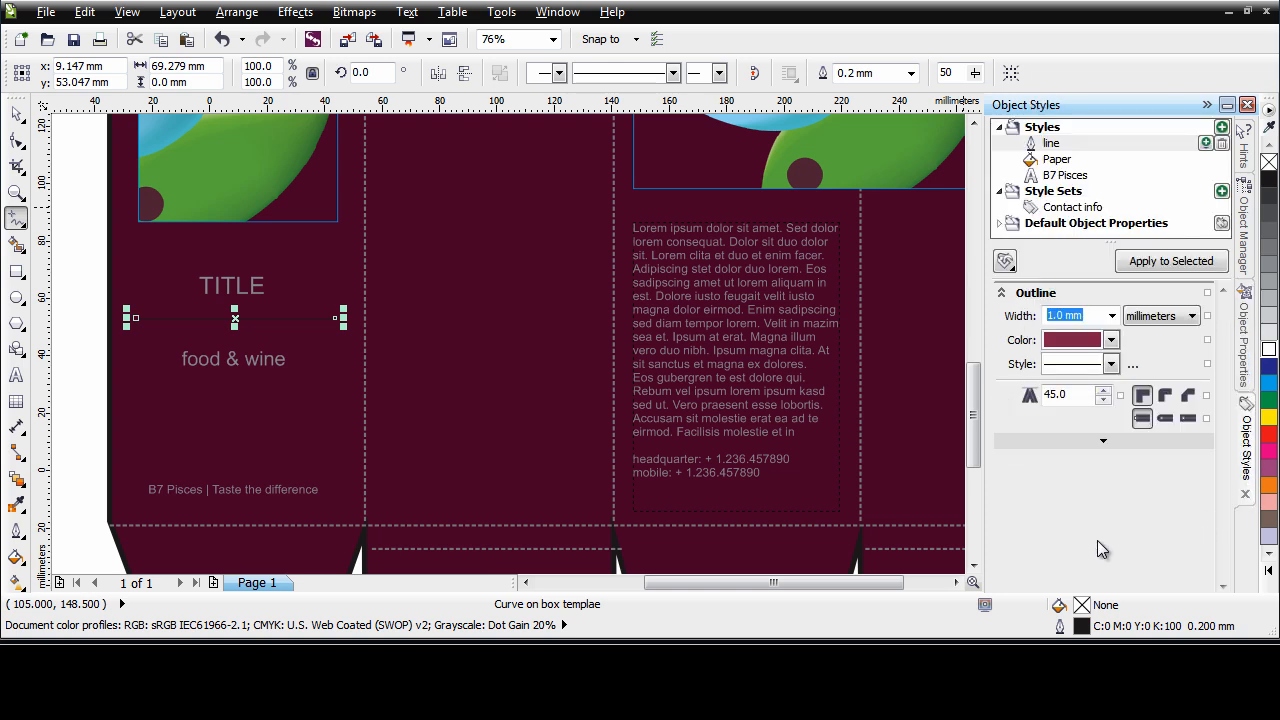
pyautogui.click(1163, 265)
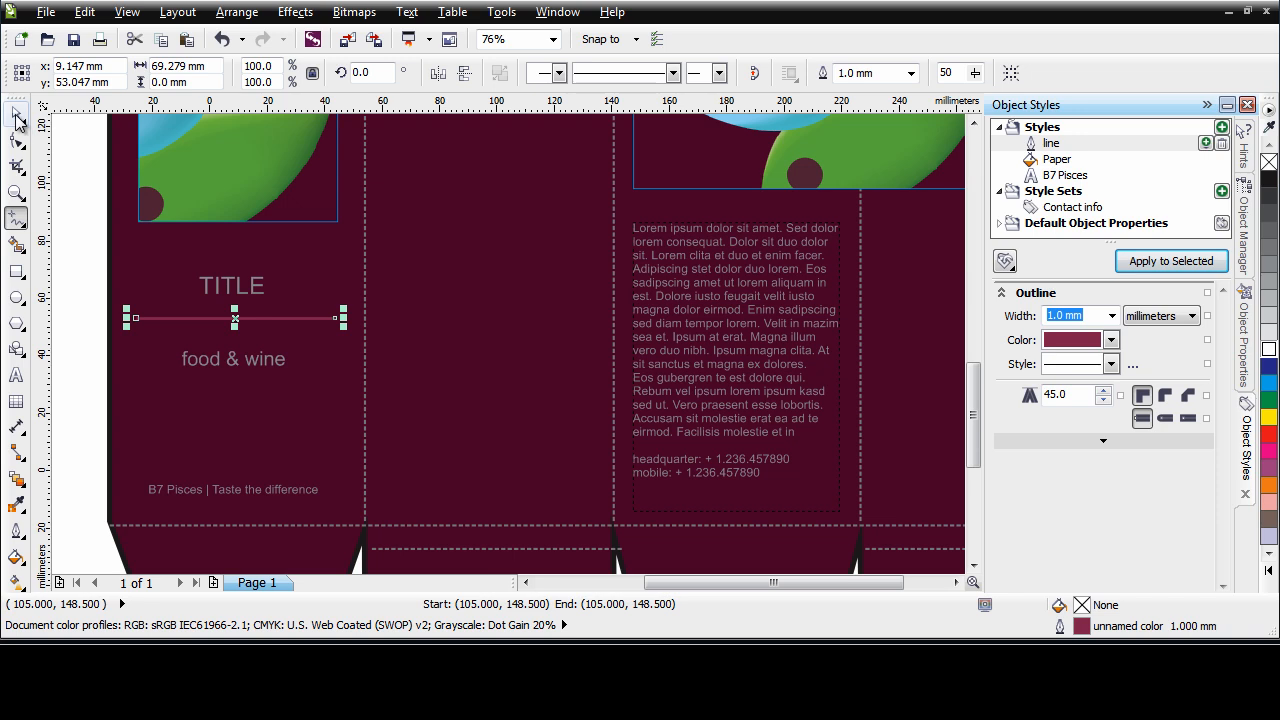
# Replace the TITLE text with B7 Picses and apply the B7 Pisces character style to it.
pyautogui.click(16, 114)
pyautogui.doubleClick(248, 287)
pyautogui.doubleClick(229, 295)
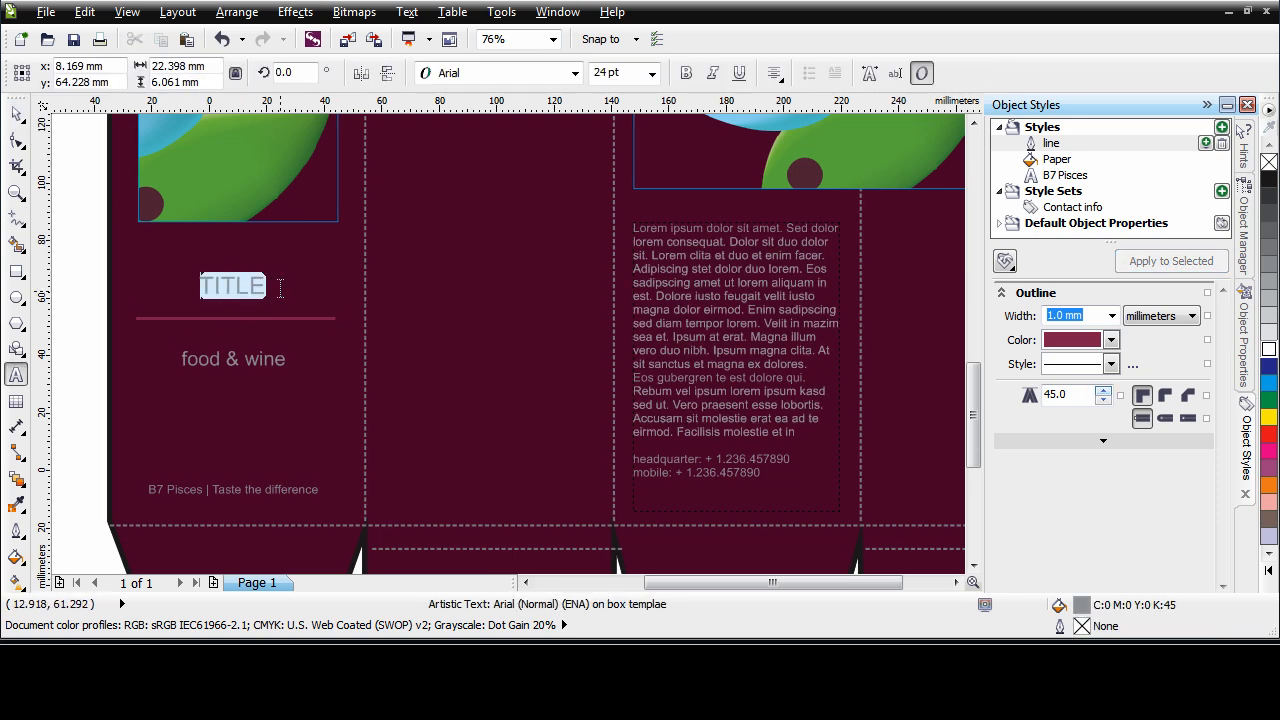
pyautogui.write('B7')
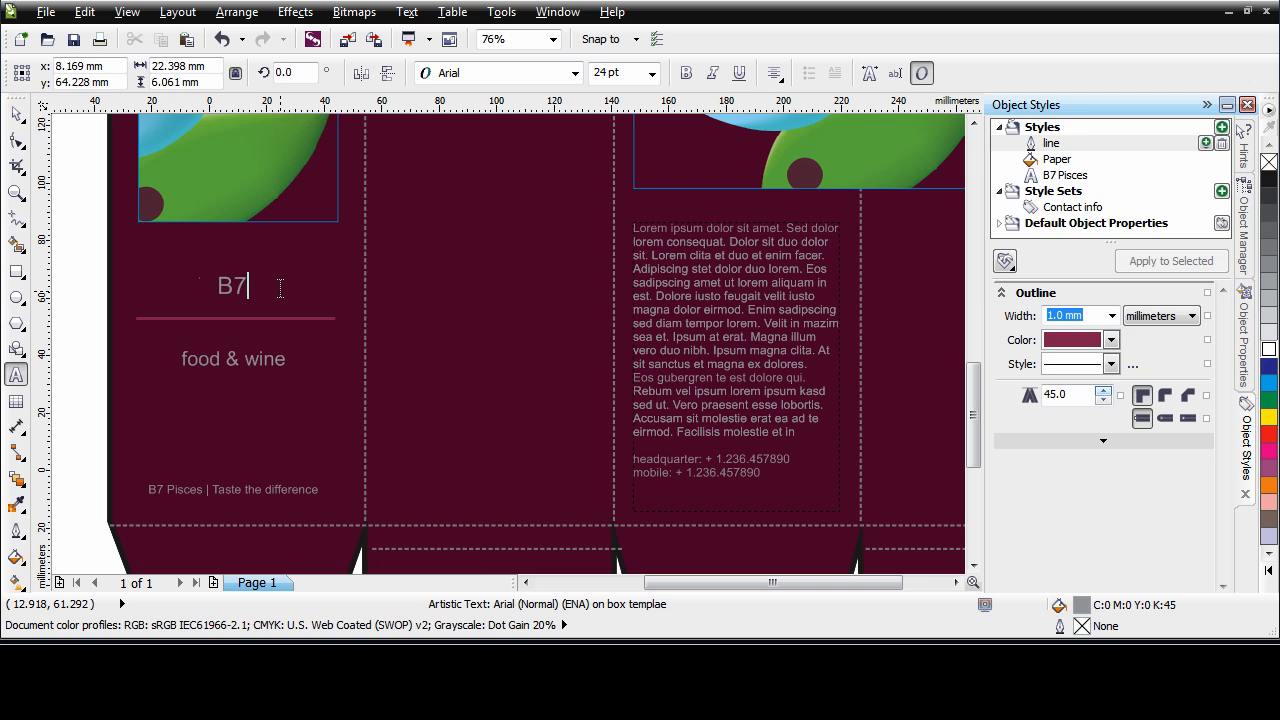
pyautogui.write(' Picses')
pyautogui.click(16, 113)
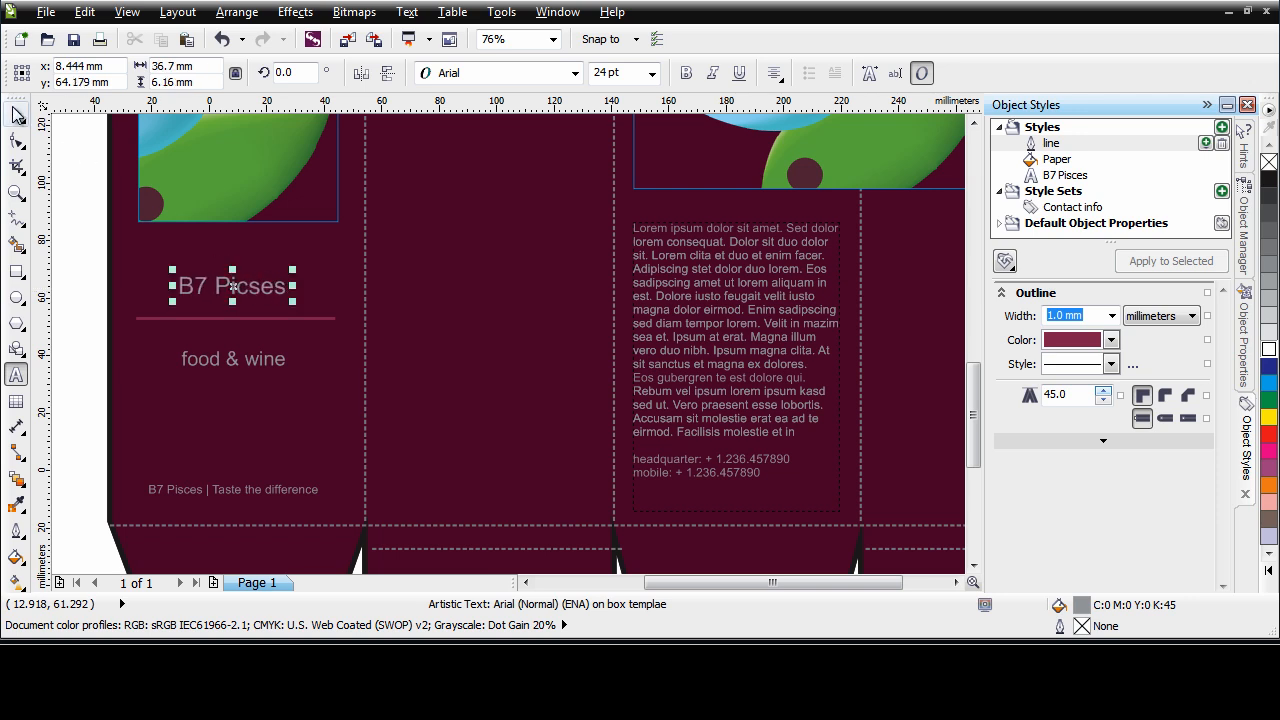
pyautogui.click(1066, 177)
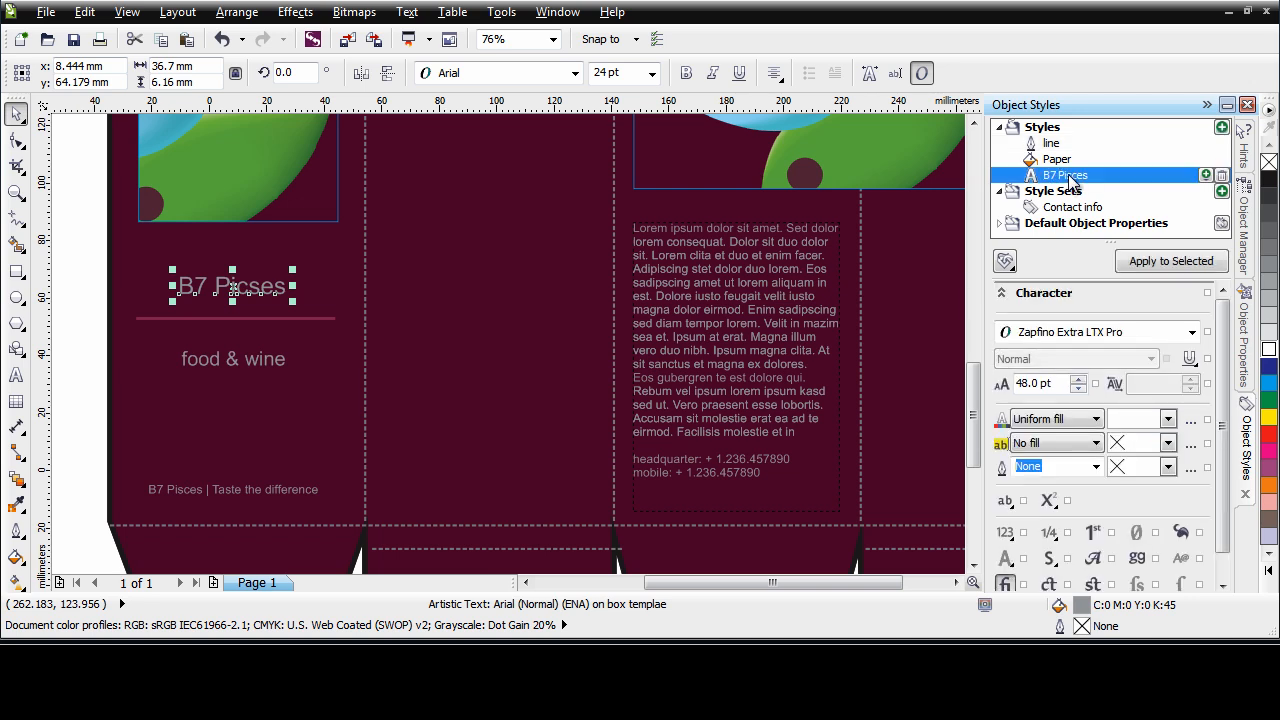
pyautogui.click(1160, 265)
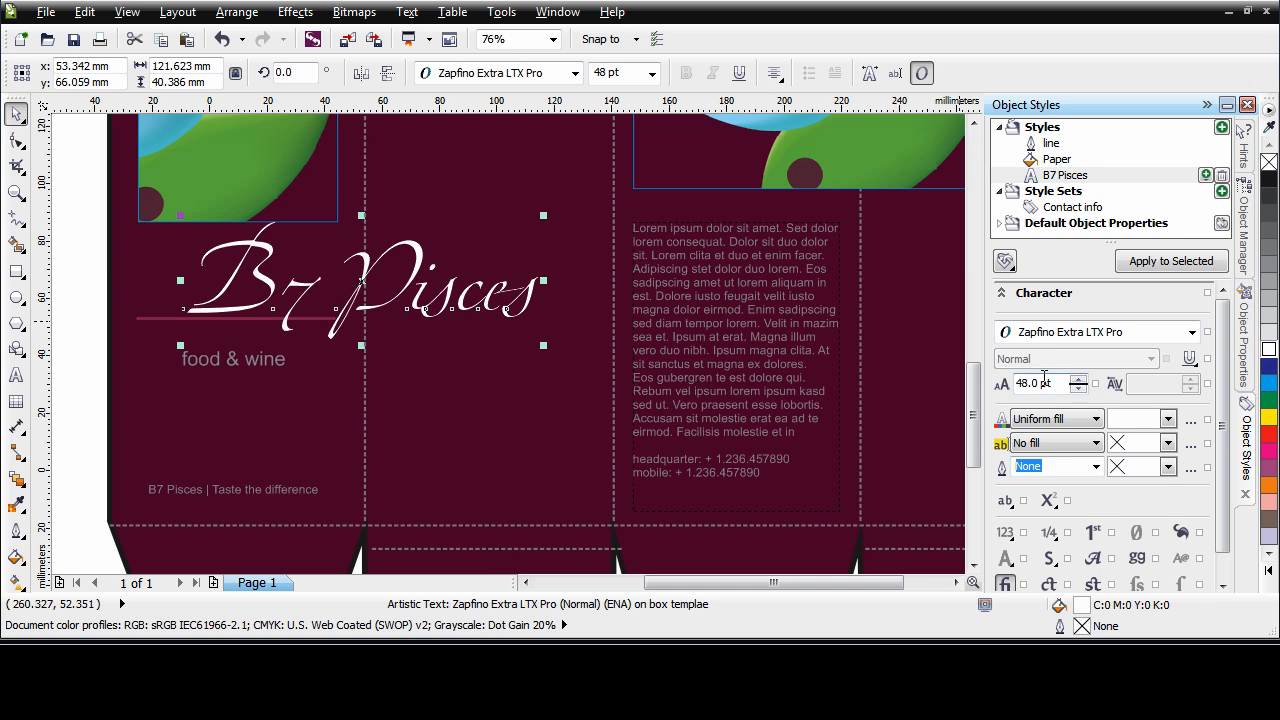
# Set the styled title's font size to 24 pt and move it onto the front panel above the line.
pyautogui.click(651, 73)
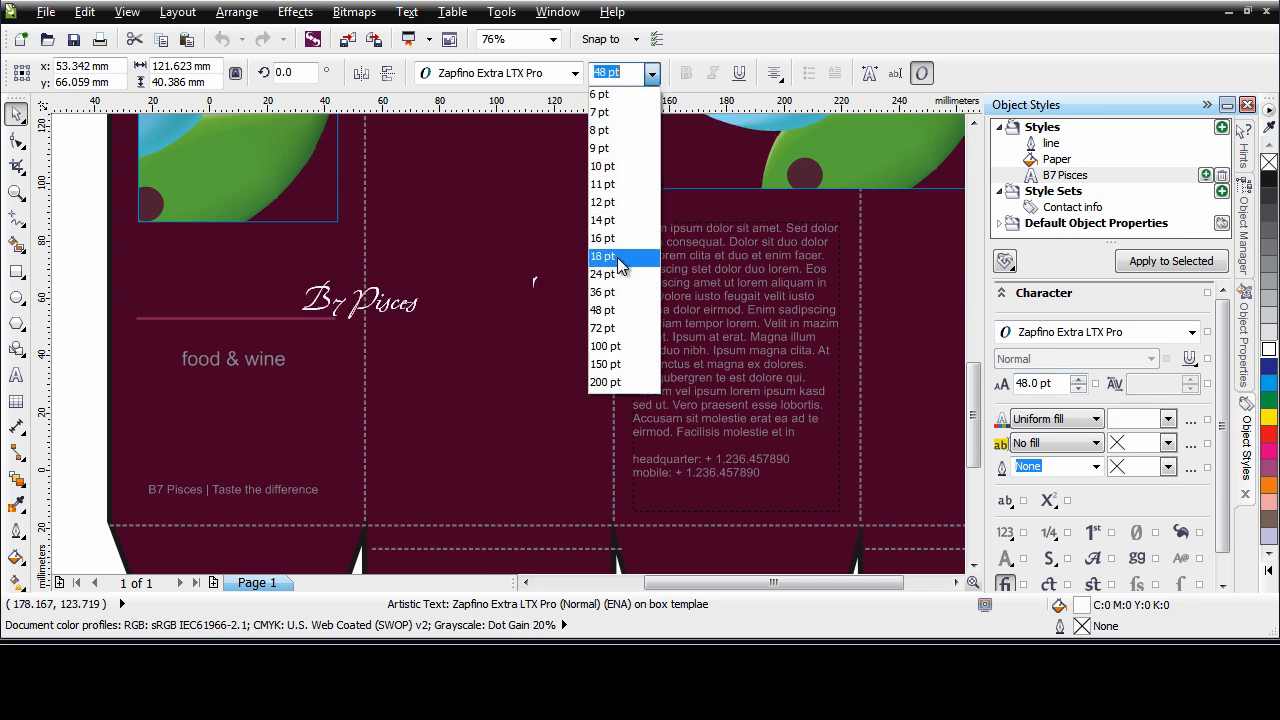
pyautogui.click(606, 274)
pyautogui.moveTo(352, 290); pyautogui.dragTo(245, 280)
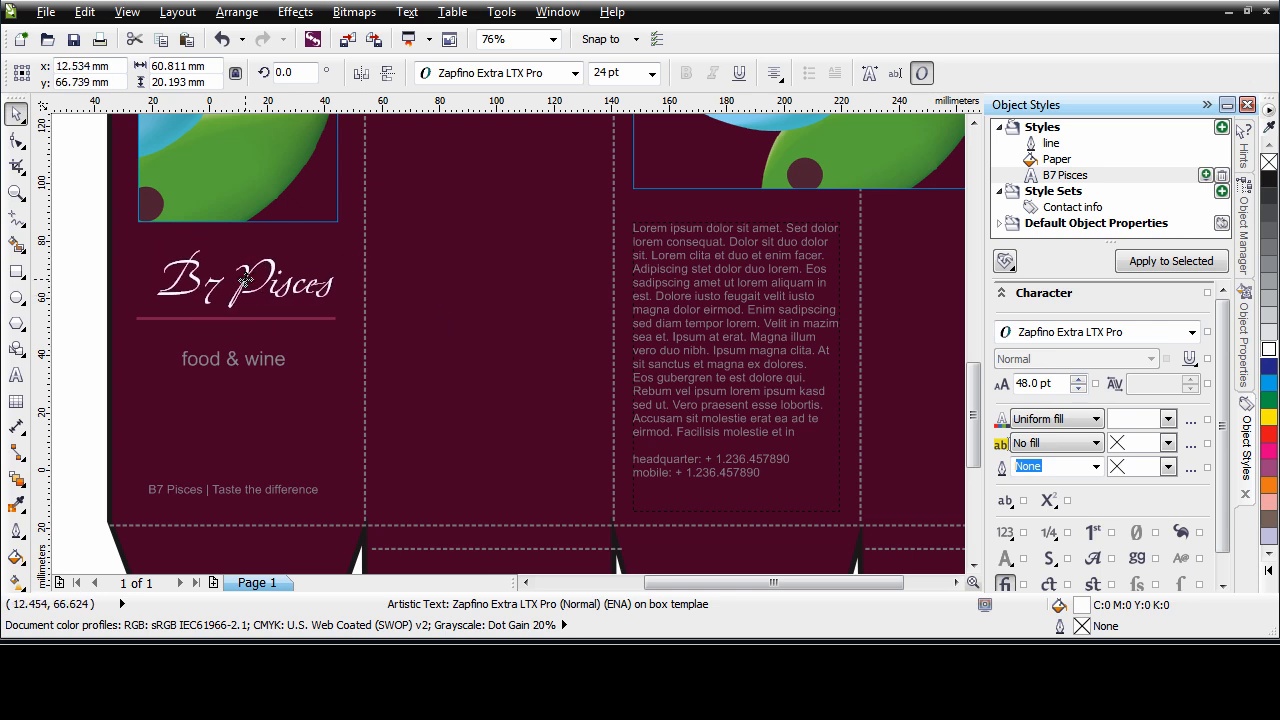
pyautogui.hotkey('ctrl', 'z')
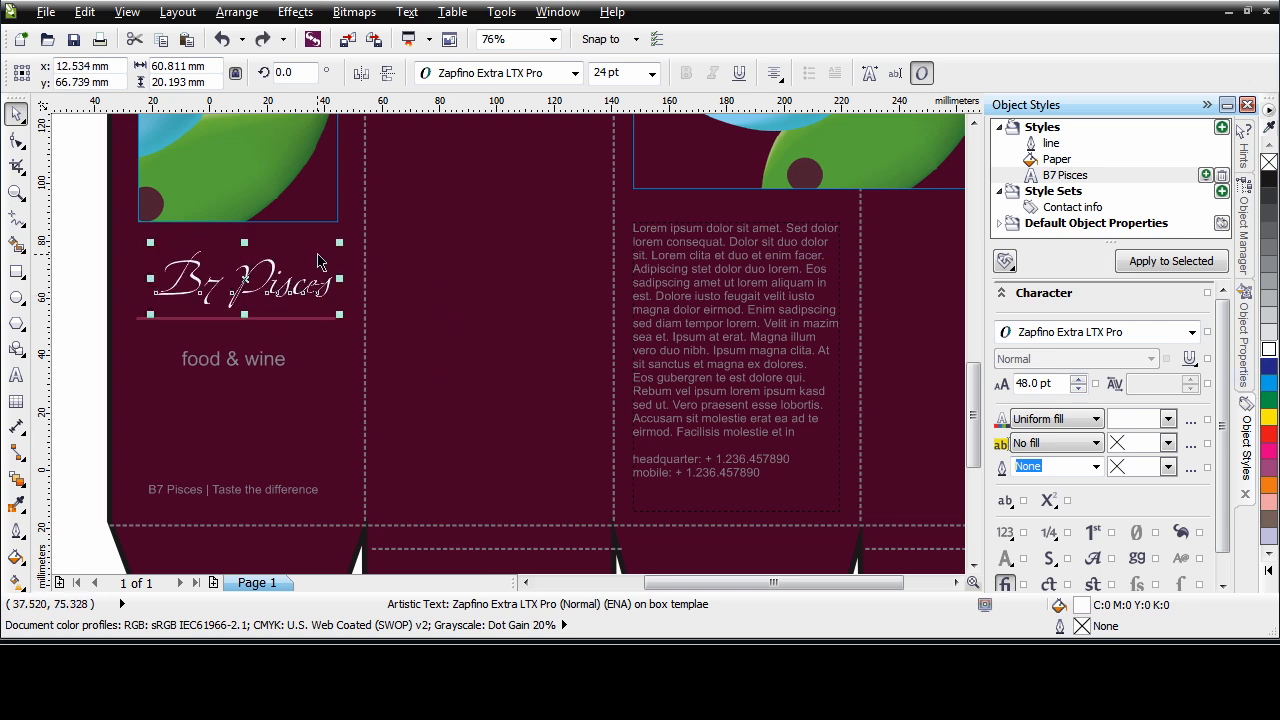
# Turn on the alignment guides for positioning objects.
pyautogui.click(127, 11)
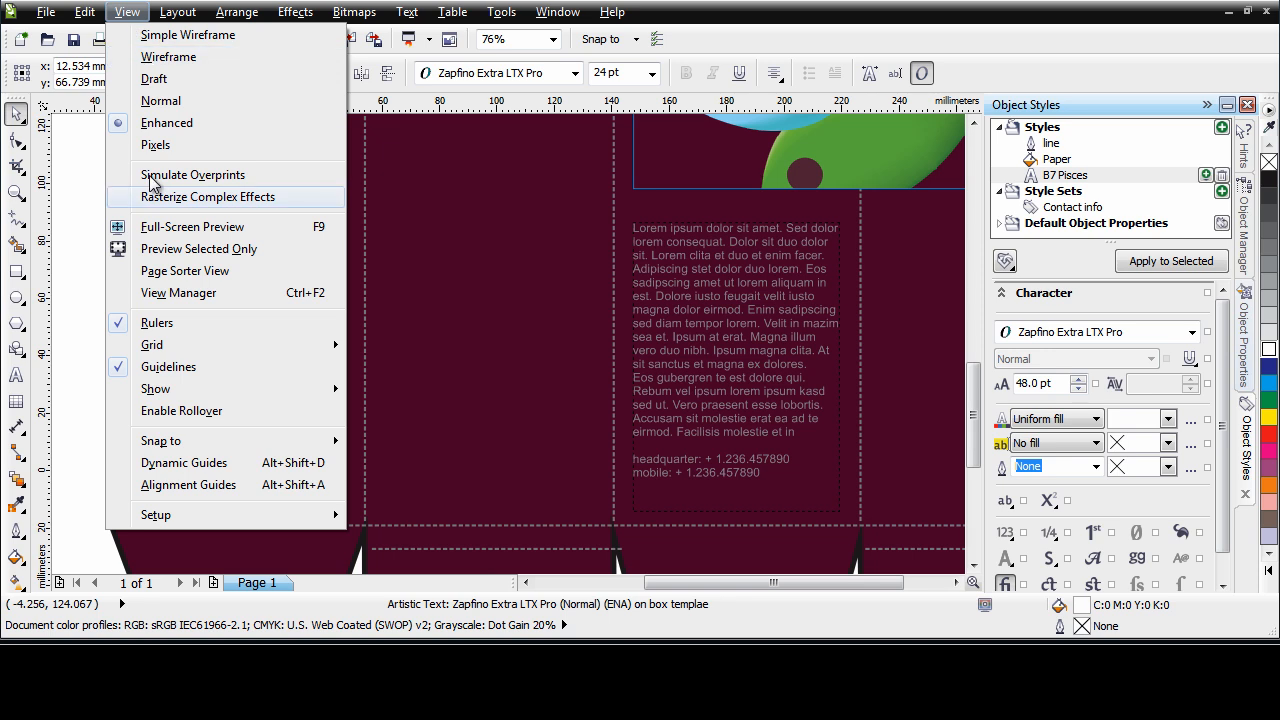
pyautogui.click(170, 484)
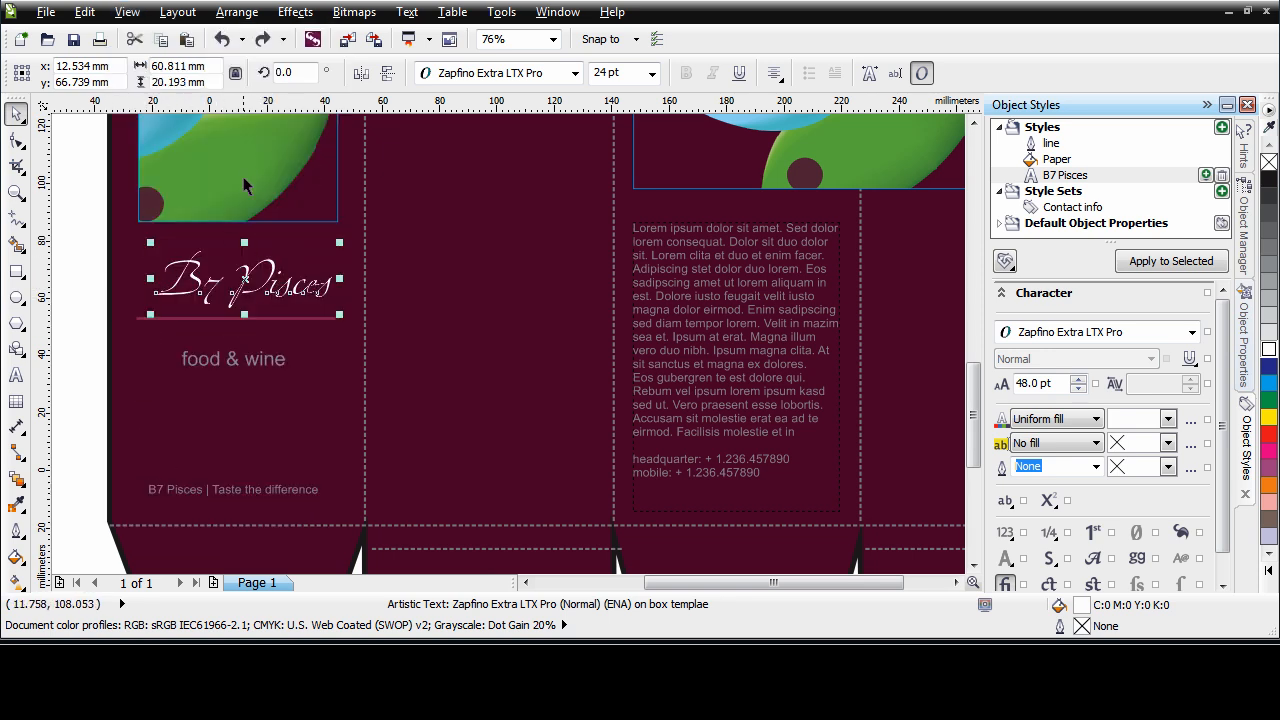
# Adjust the title's position on the front panel, then nudge the title, line and both text lines together about 2 mm to the right.
pyautogui.moveTo(247, 280); pyautogui.dragTo(243, 282)
pyautogui.moveTo(77, 290); pyautogui.dragTo(387, 555)
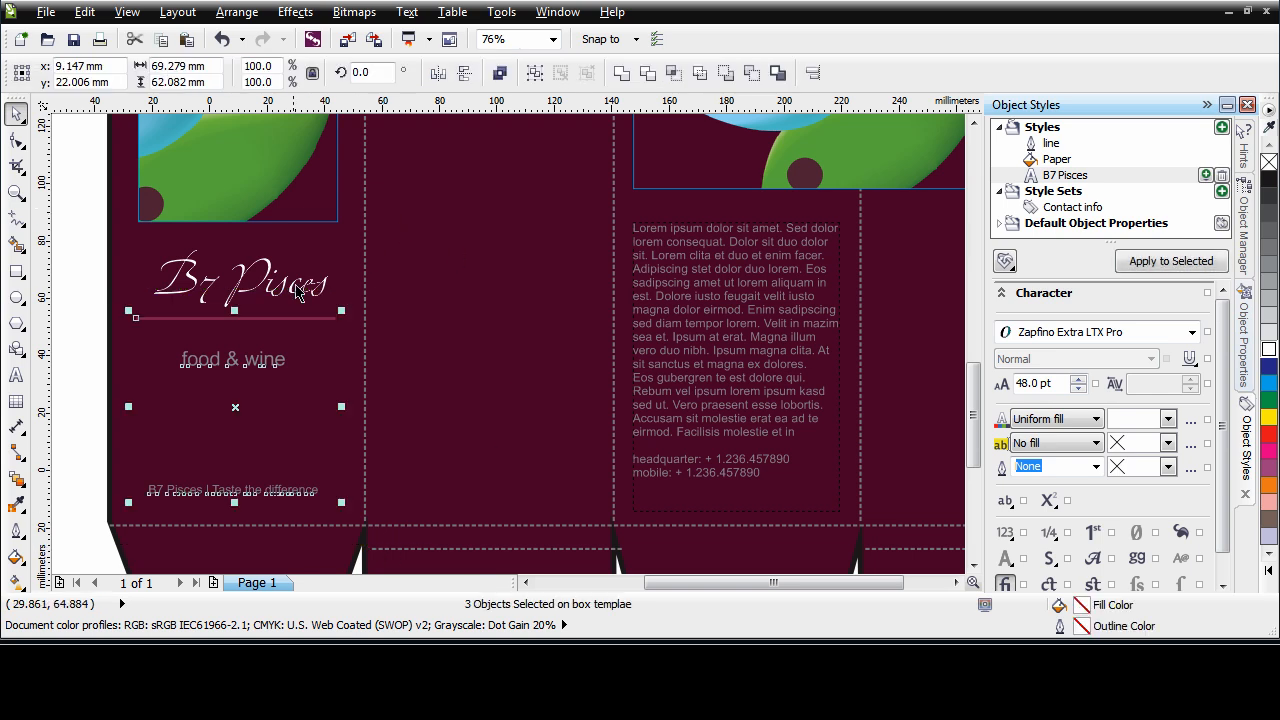
pyautogui.keyDown('shift'); pyautogui.click(268, 270); pyautogui.keyUp('shift')
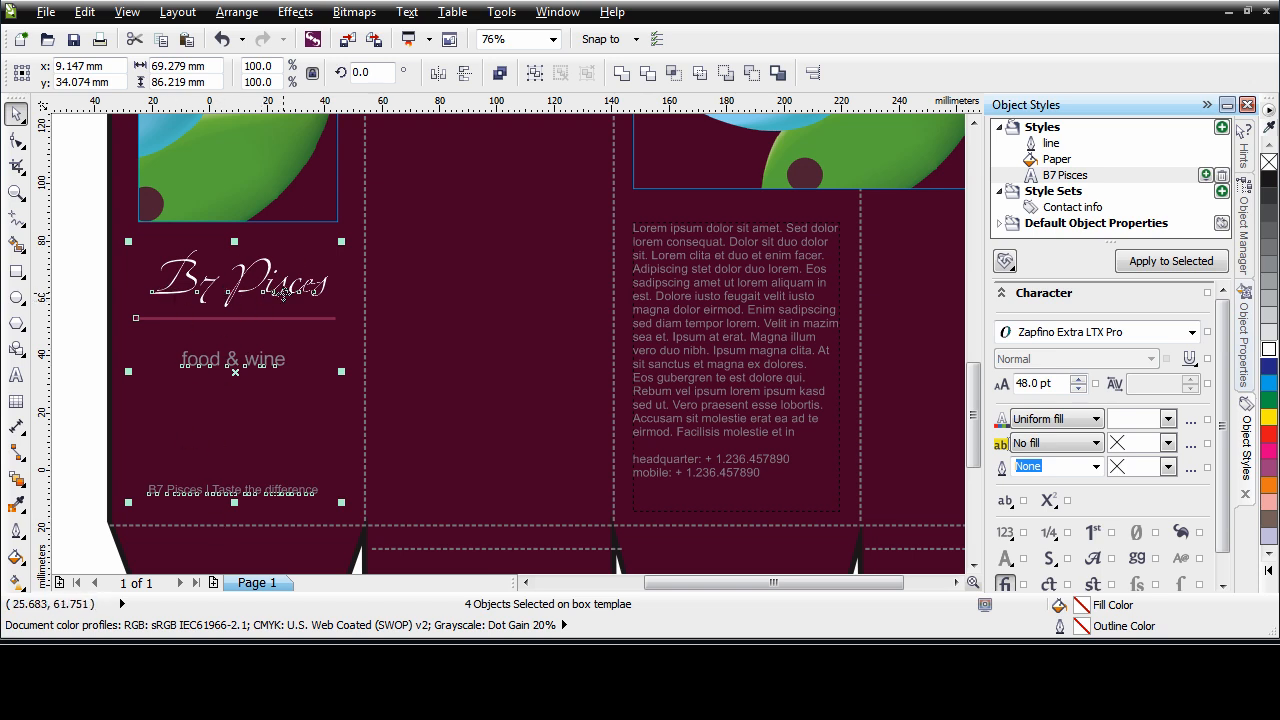
pyautogui.press('Right')
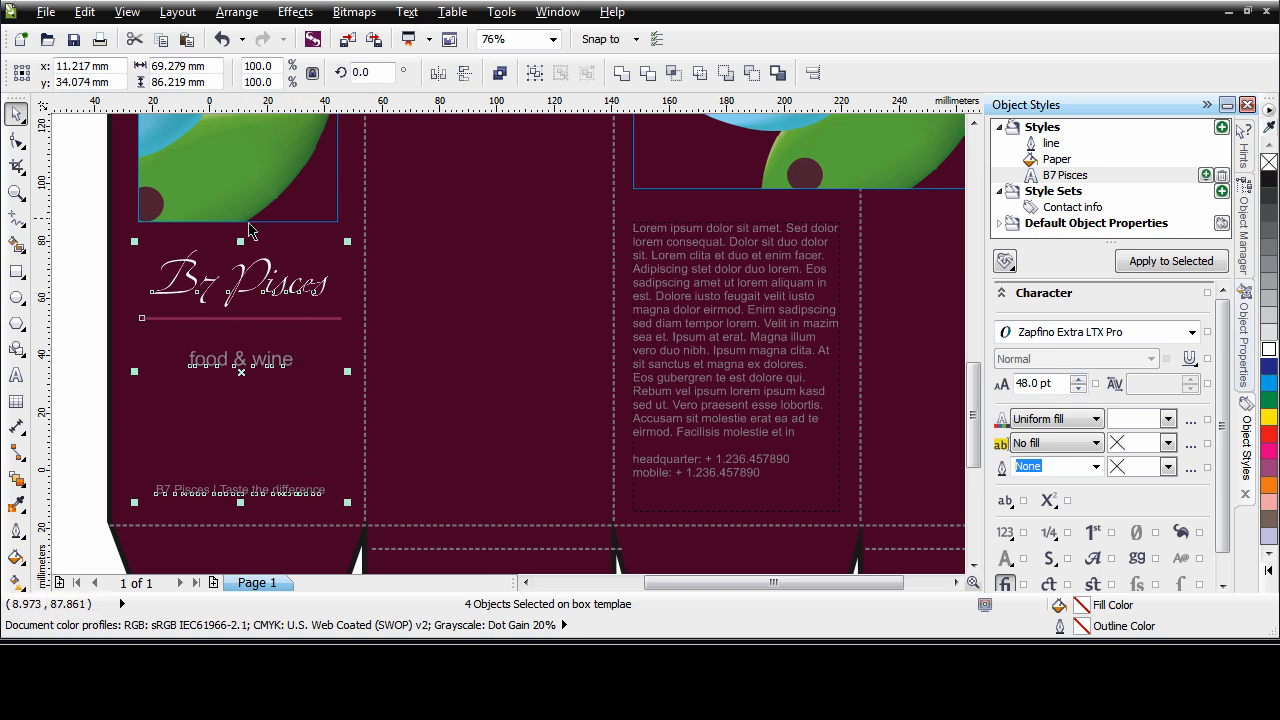
pyautogui.click(88, 311)
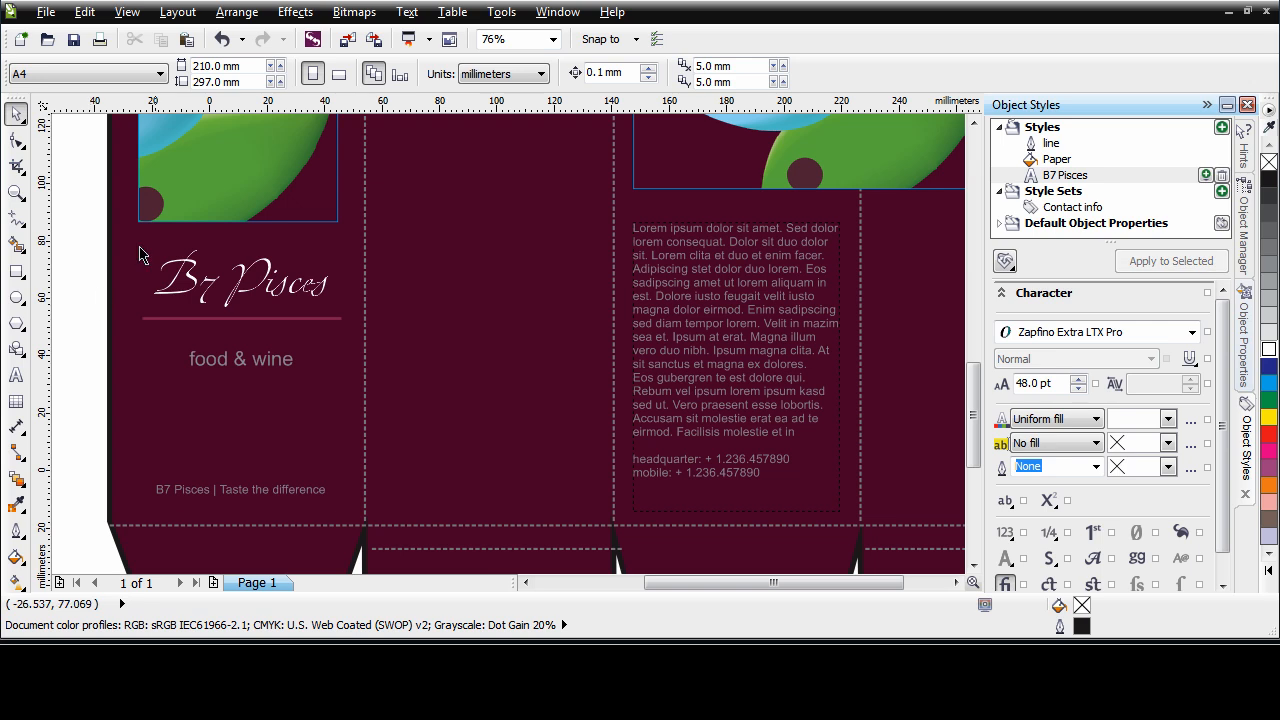
# Apply the Contact info style set to the lorem ipsum paragraph text beneath the large fish image.
pyautogui.click(693, 363)
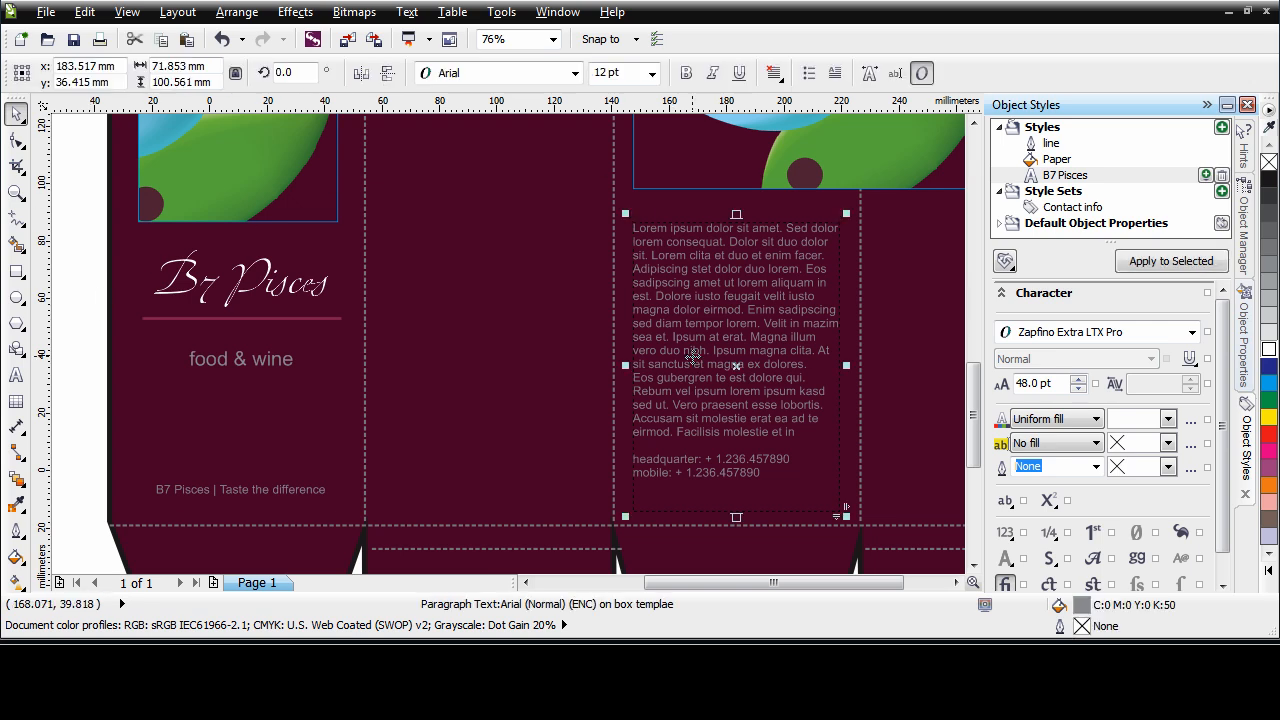
pyautogui.click(1075, 208)
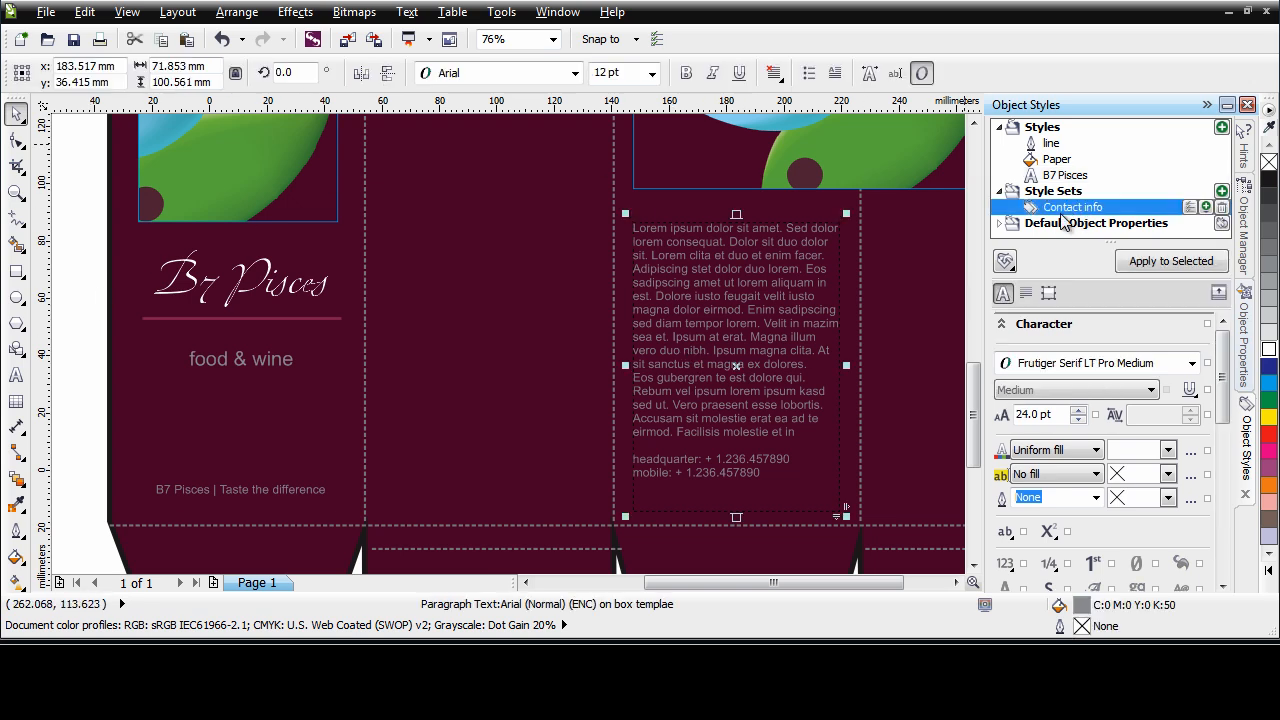
pyautogui.click(1172, 262)
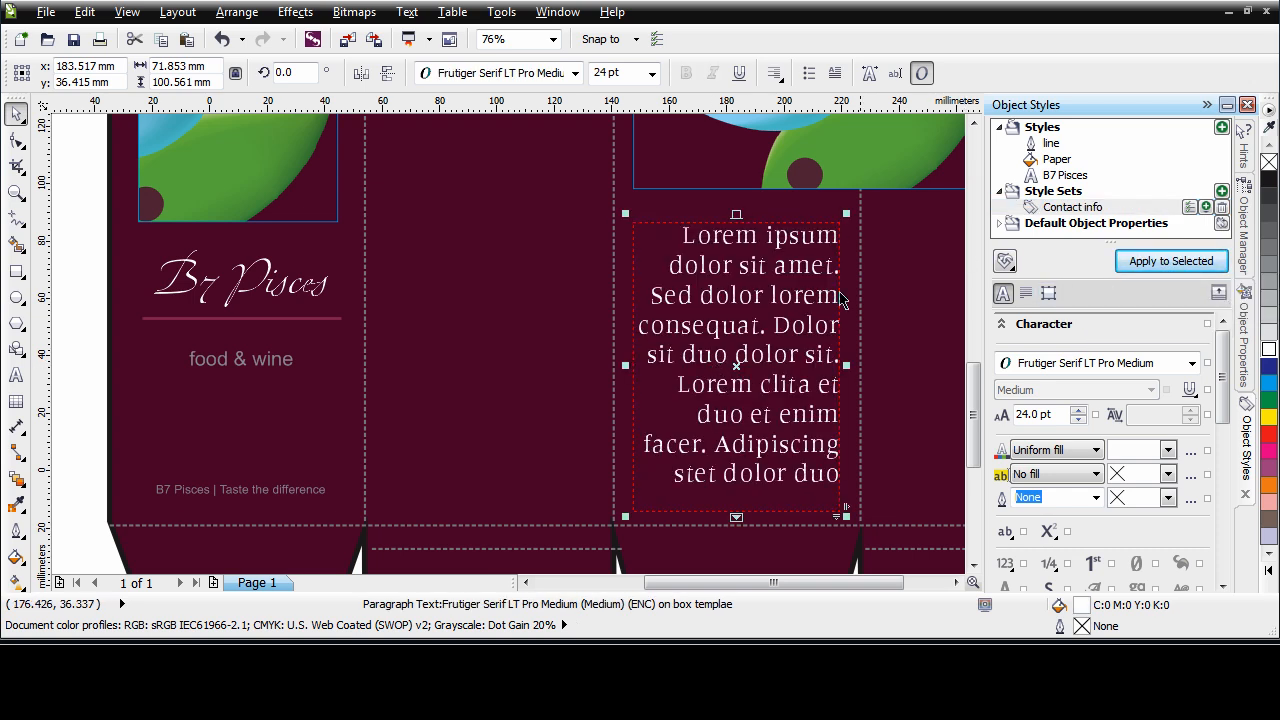
# Try a 12 pt font size on the lorem ipsum paragraph text, then set it to 11 pt.
pyautogui.click(1245, 340)
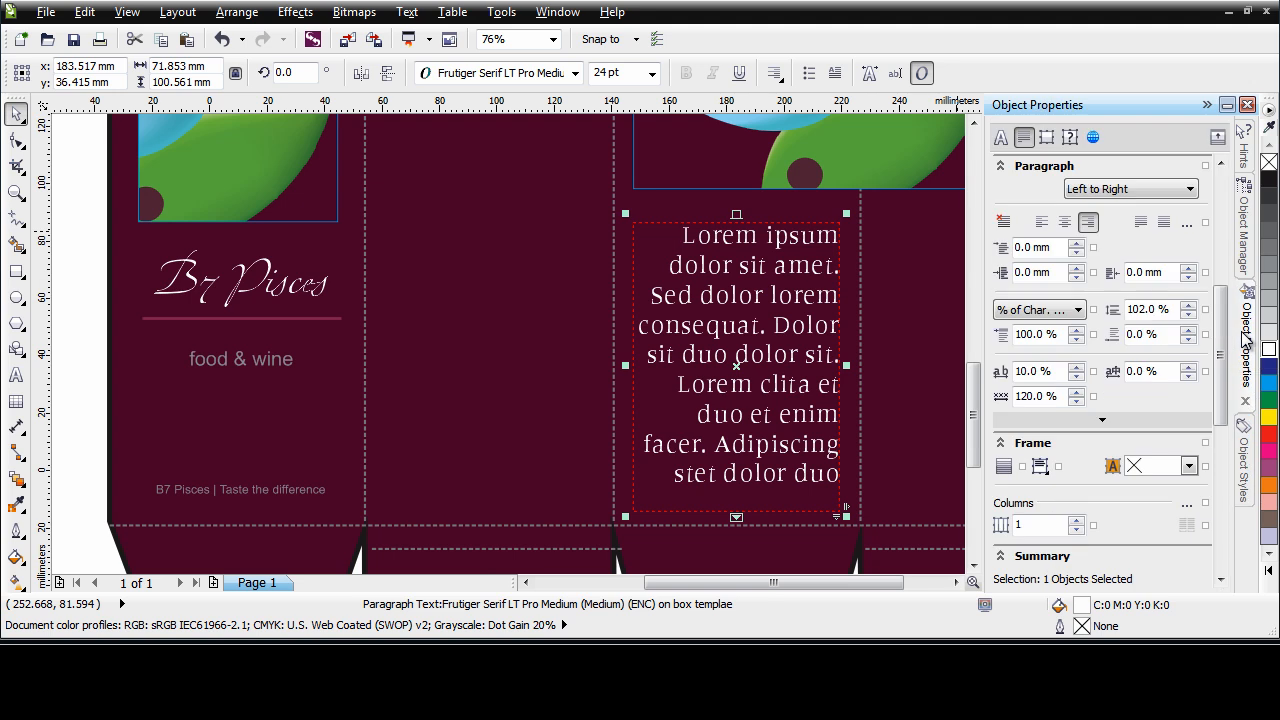
pyautogui.moveTo(1222, 322); pyautogui.dragTo(1224, 206)
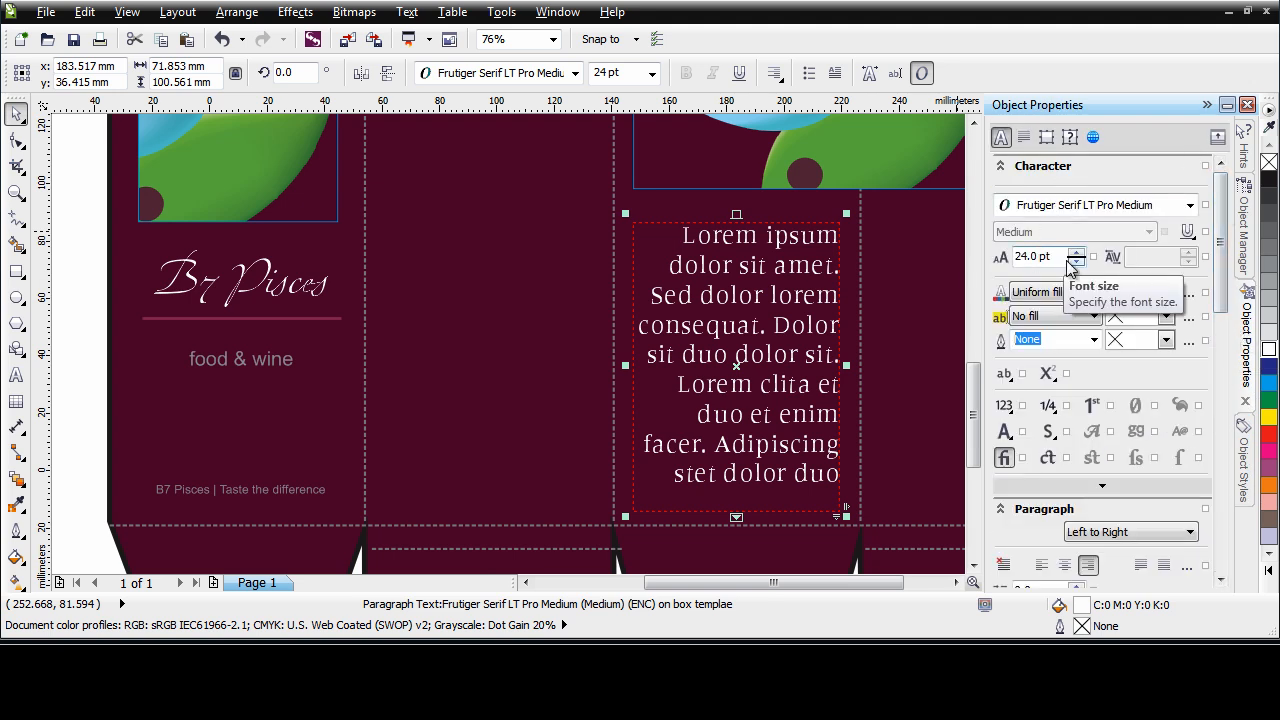
pyautogui.moveTo(1062, 258); pyautogui.dragTo(1000, 261)
pyautogui.write('12')
pyautogui.press('Return')
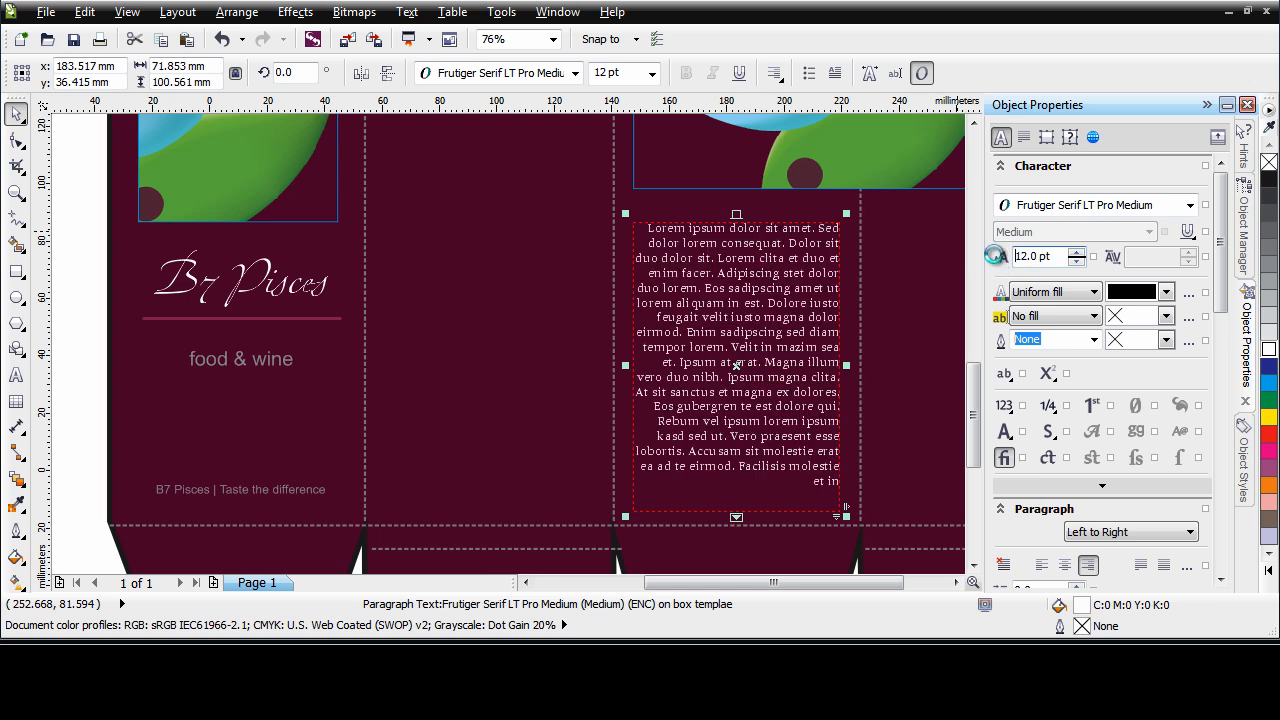
pyautogui.moveTo(1056, 257); pyautogui.dragTo(1002, 261)
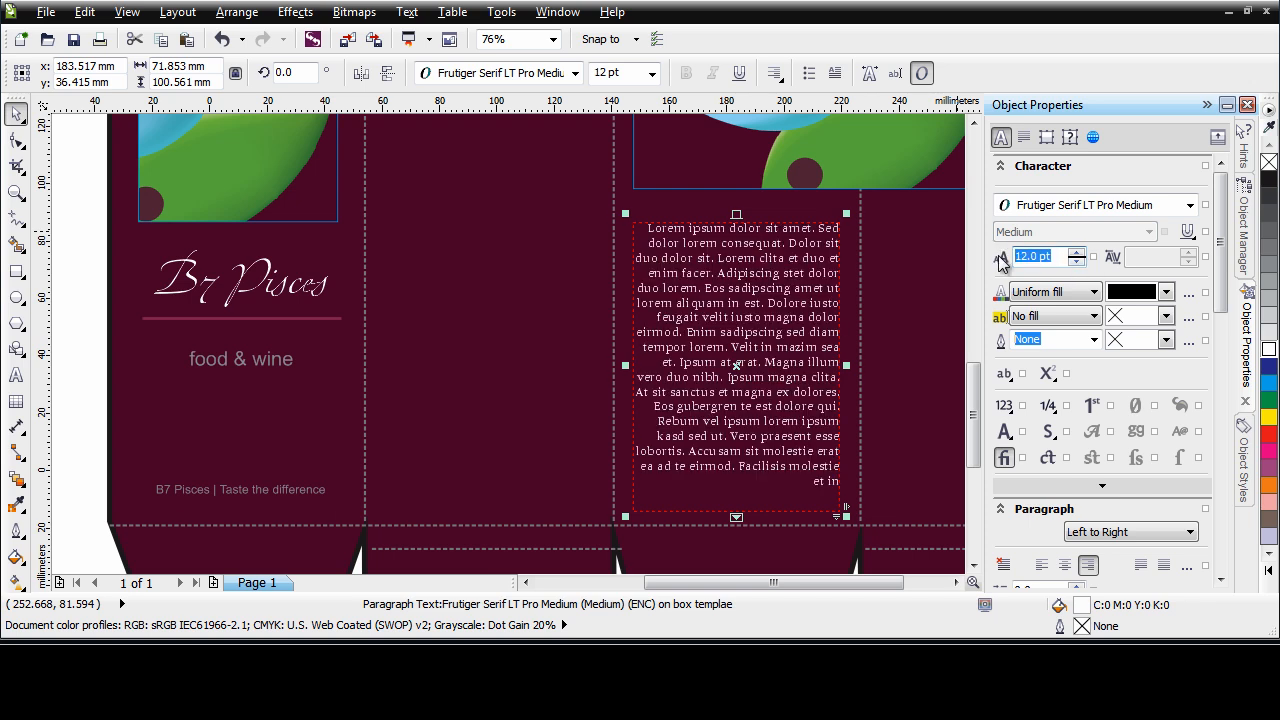
pyautogui.write('11')
pyautogui.press('Return')
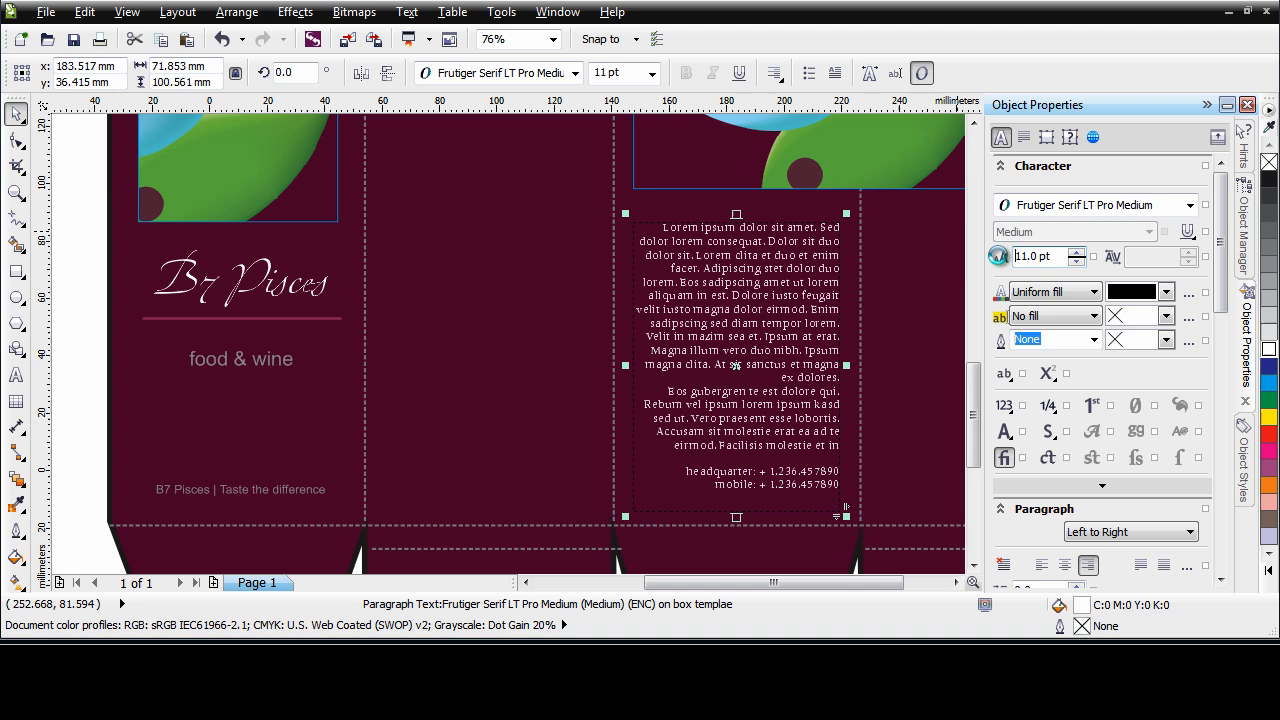
# Left-align the lorem ipsum paragraph text and increase its line spacing to 109% of character height.
pyautogui.click(1043, 568)
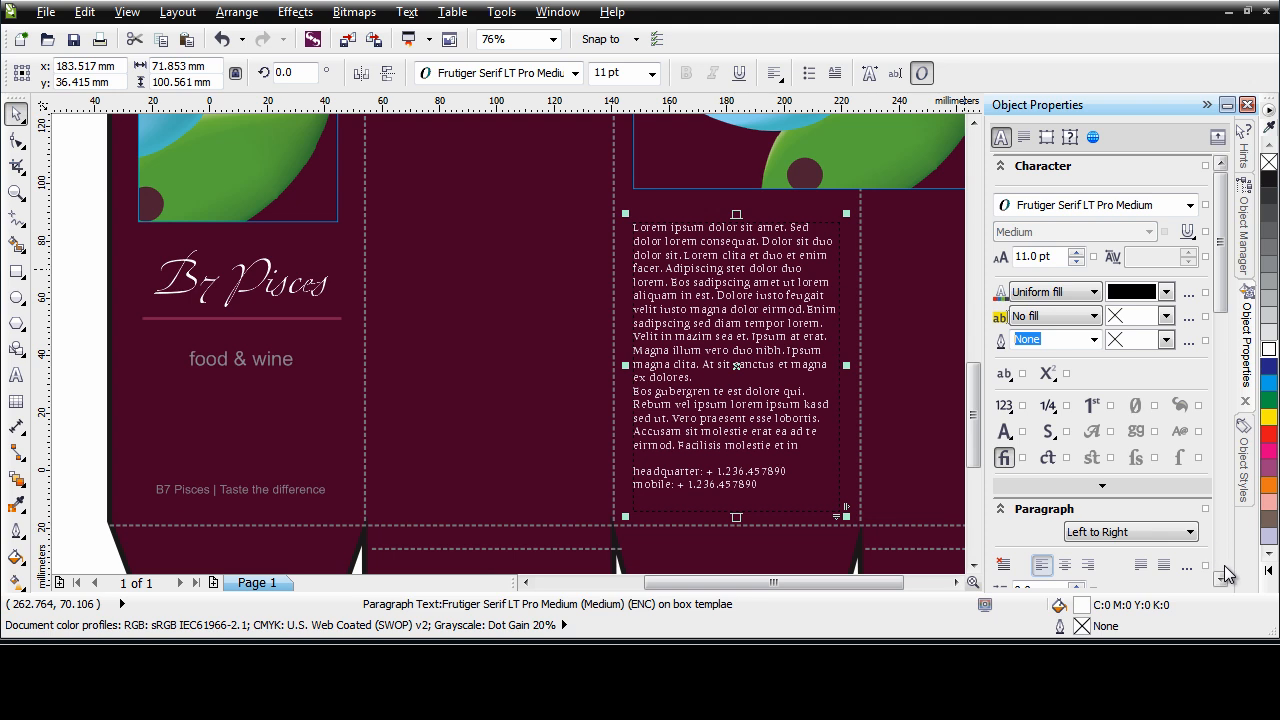
pyautogui.moveTo(1221, 250); pyautogui.dragTo(1222, 400)
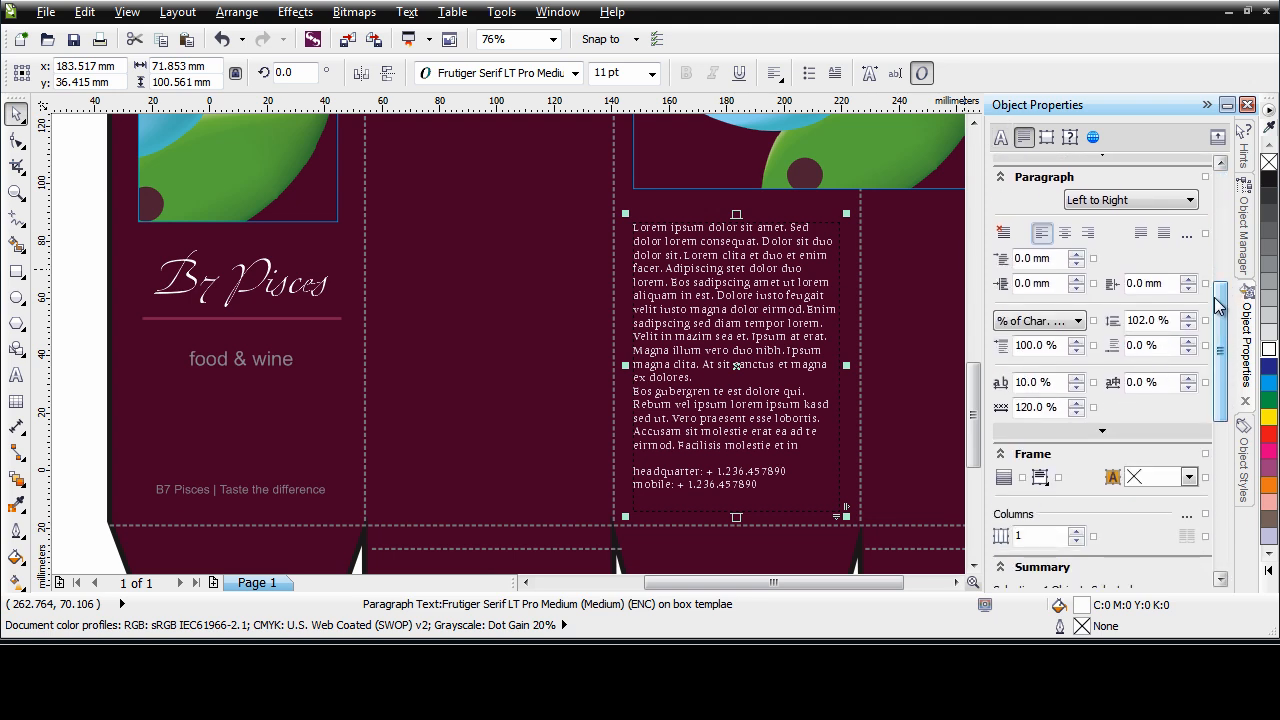
pyautogui.click(1188, 316)
pyautogui.click(1188, 316)
pyautogui.click(1188, 316)
pyautogui.click(1188, 316)
pyautogui.click(1188, 316)
pyautogui.click(1188, 316)
pyautogui.click(1188, 316)
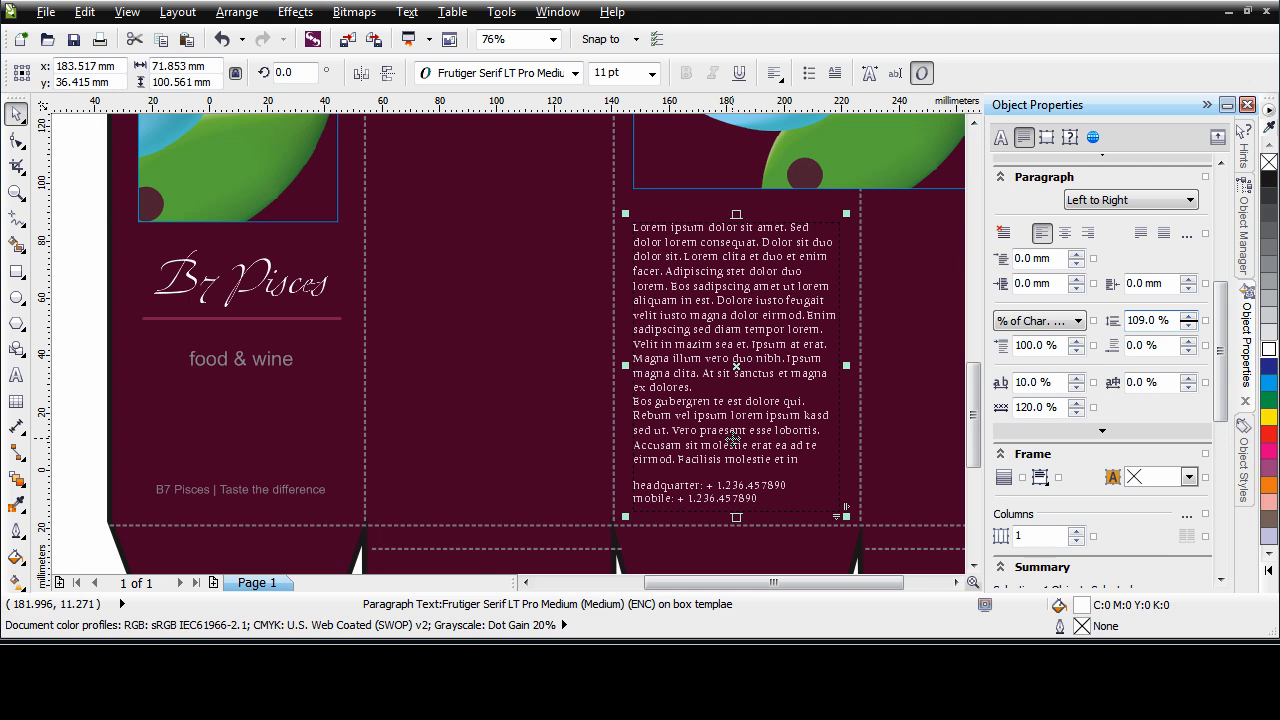
# Fill the food & wine text and the tagline on the front panel with white.
pyautogui.click(256, 362)
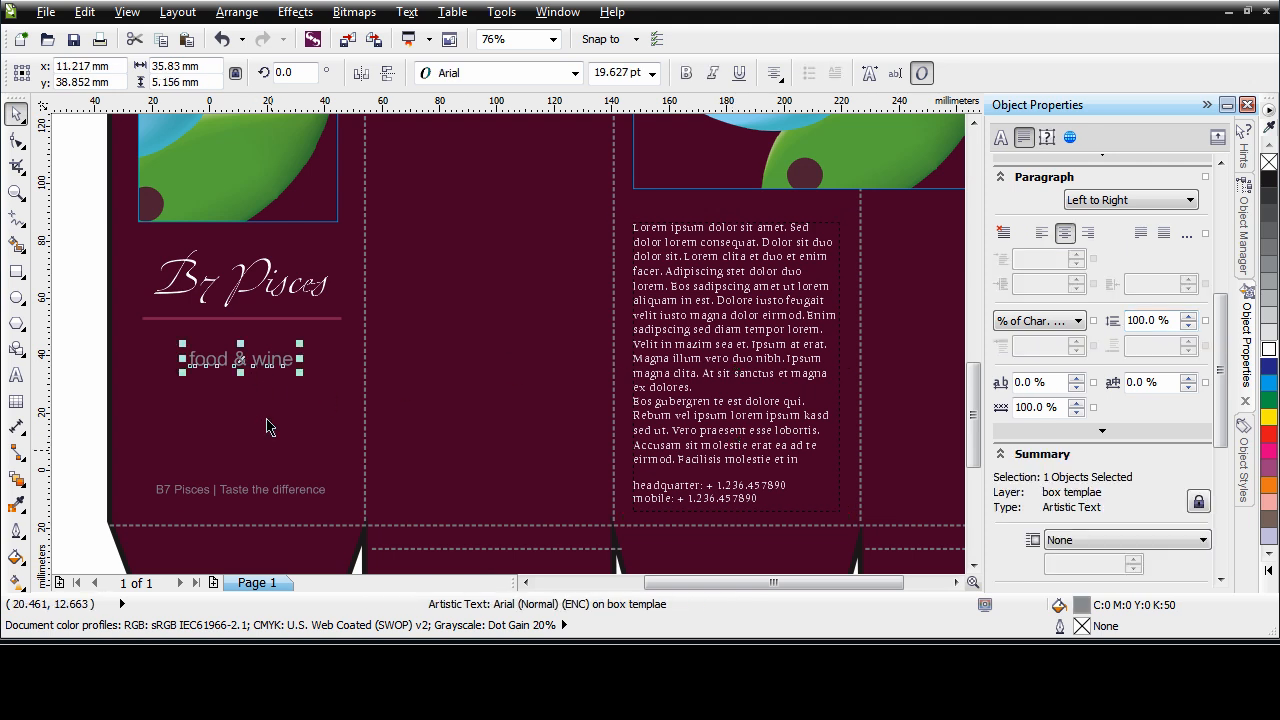
pyautogui.keyDown('shift'); pyautogui.click(283, 497); pyautogui.keyUp('shift')
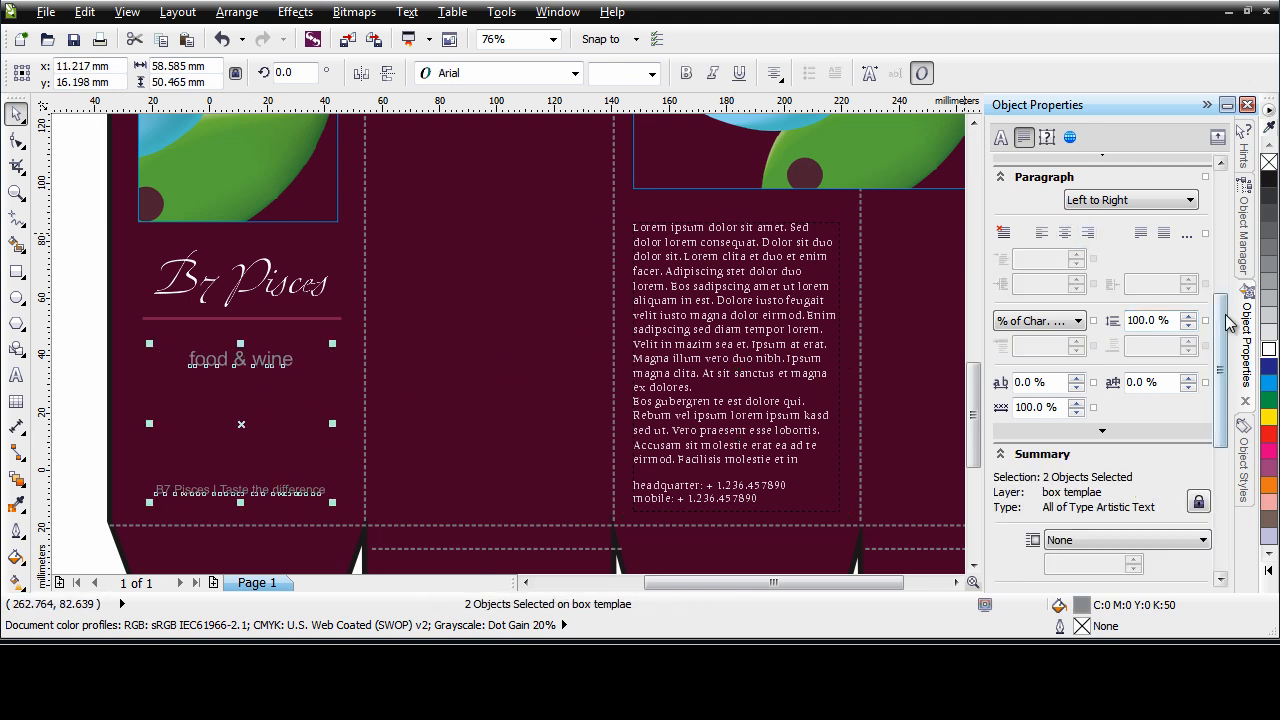
pyautogui.click(1268, 352)
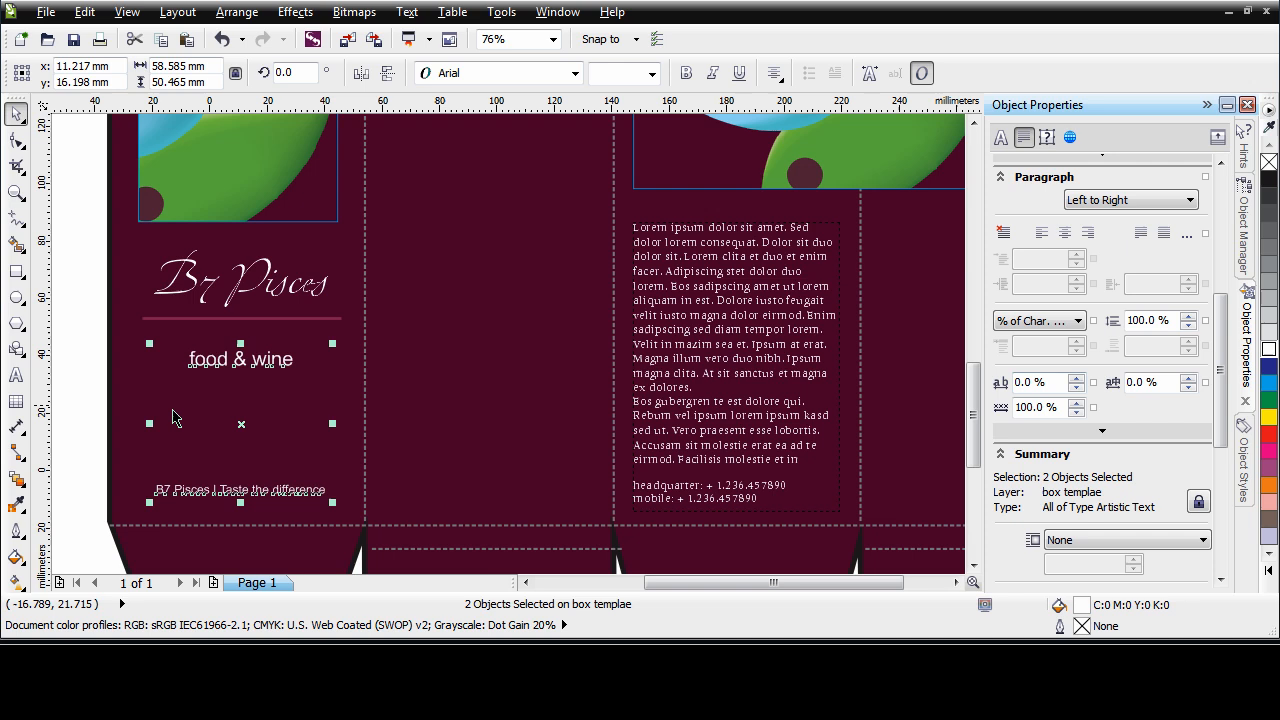
pyautogui.click(86, 408)
pyautogui.press('F4')
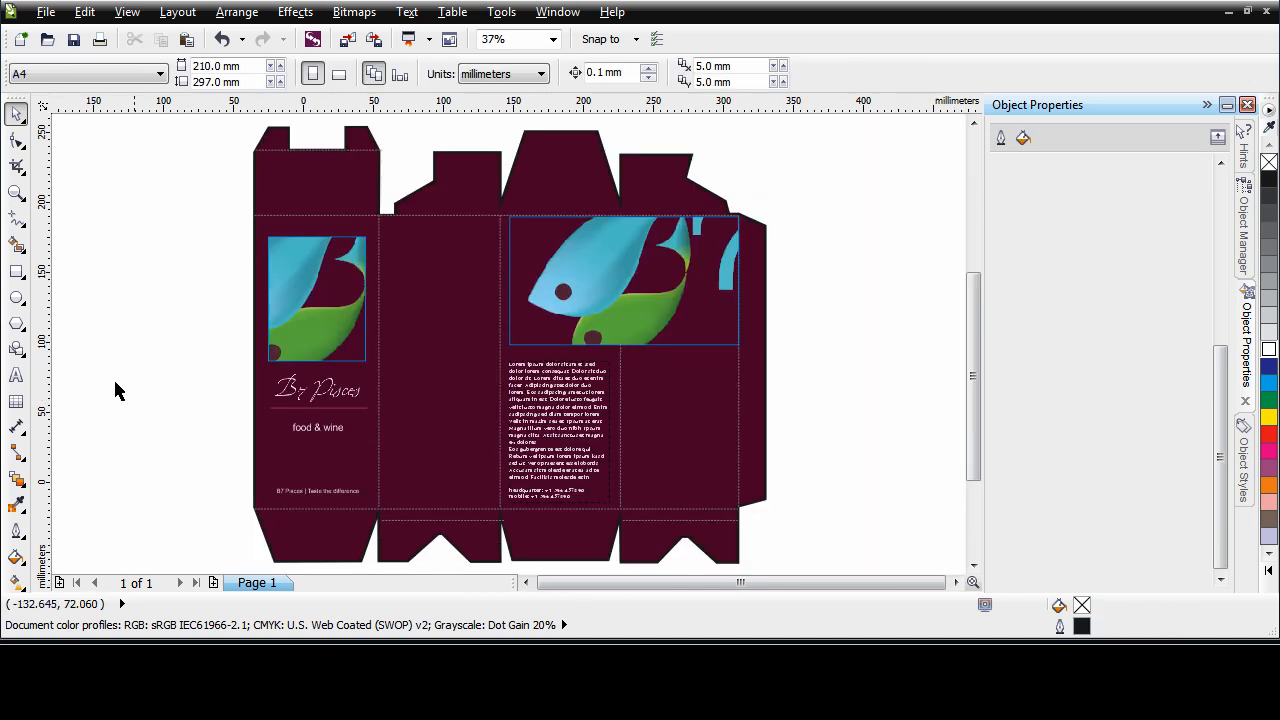
# Edit the large PowerClip frame's contents, scaling the fish logo to about 90.7%, rotating it to about 350.9° and repositioning it inside the frame.
pyautogui.doubleClick(652, 325)
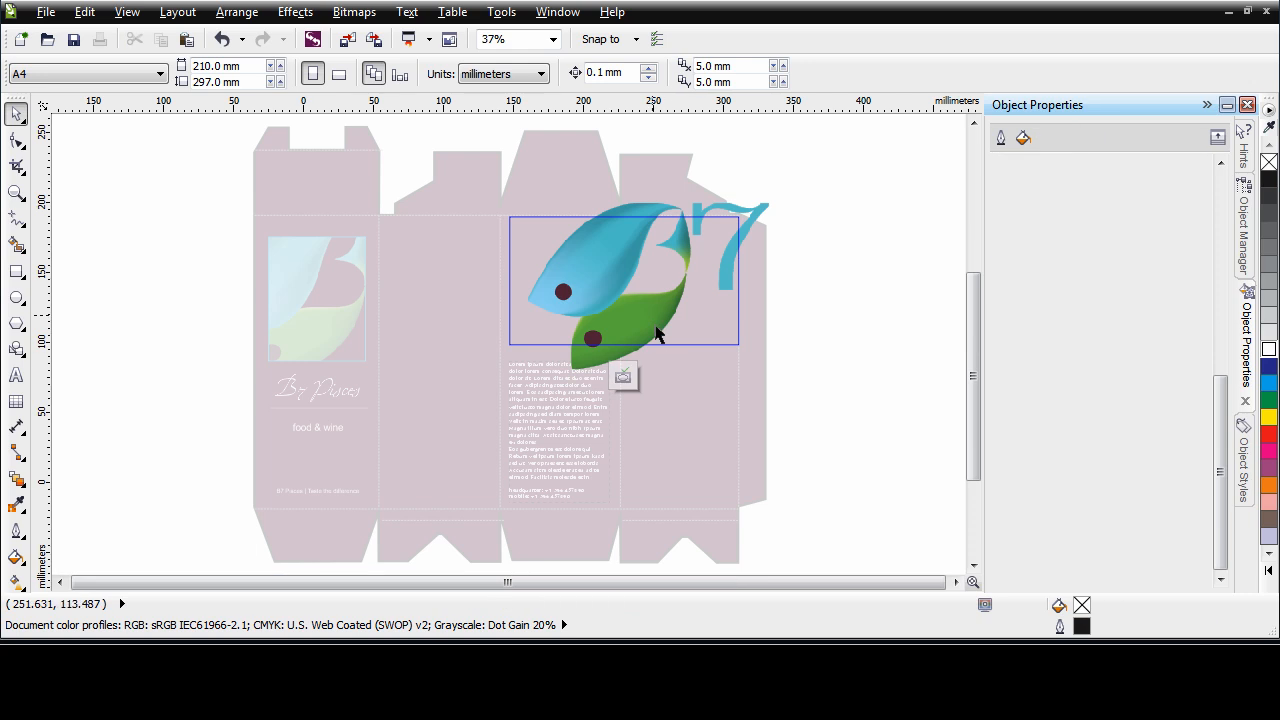
pyautogui.click(645, 316)
pyautogui.moveTo(639, 312); pyautogui.dragTo(634, 311)
pyautogui.click(634, 311)
pyautogui.moveTo(760, 194)
pyautogui.mouseDown()
pyautogui.moveTo(771, 210)
pyautogui.moveTo(756, 184)
pyautogui.moveTo(744, 197)
pyautogui.mouseUp()
pyautogui.click(716, 266)
pyautogui.moveTo(621, 307); pyautogui.dragTo(618, 313)
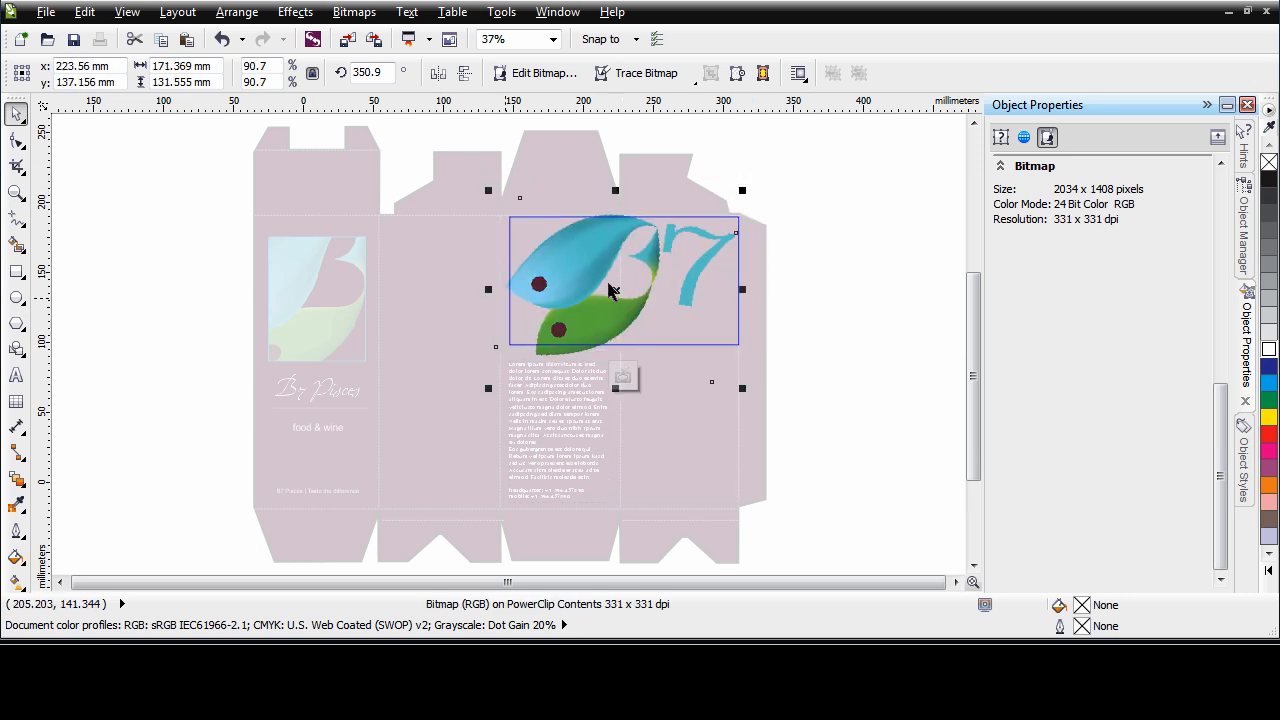
pyautogui.click(622, 377)
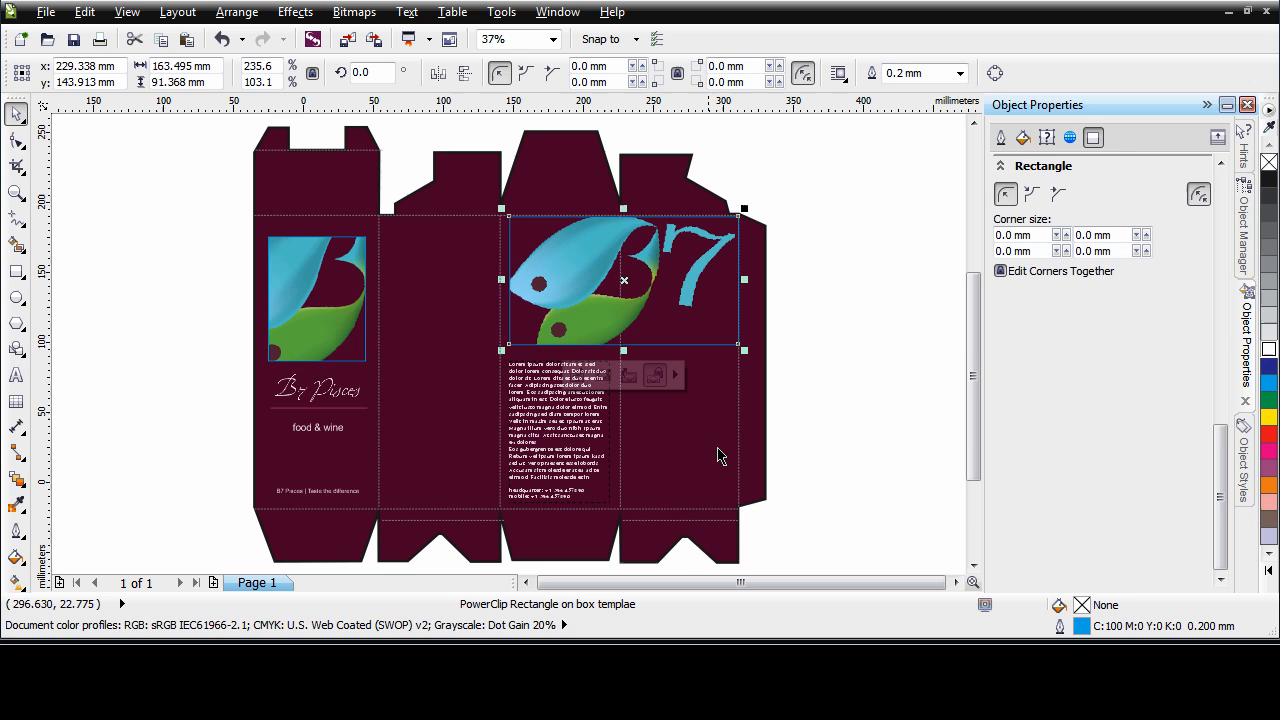
# Fit the fish logo proportionally within the front panel's PowerClip frame.
pyautogui.doubleClick(332, 335)
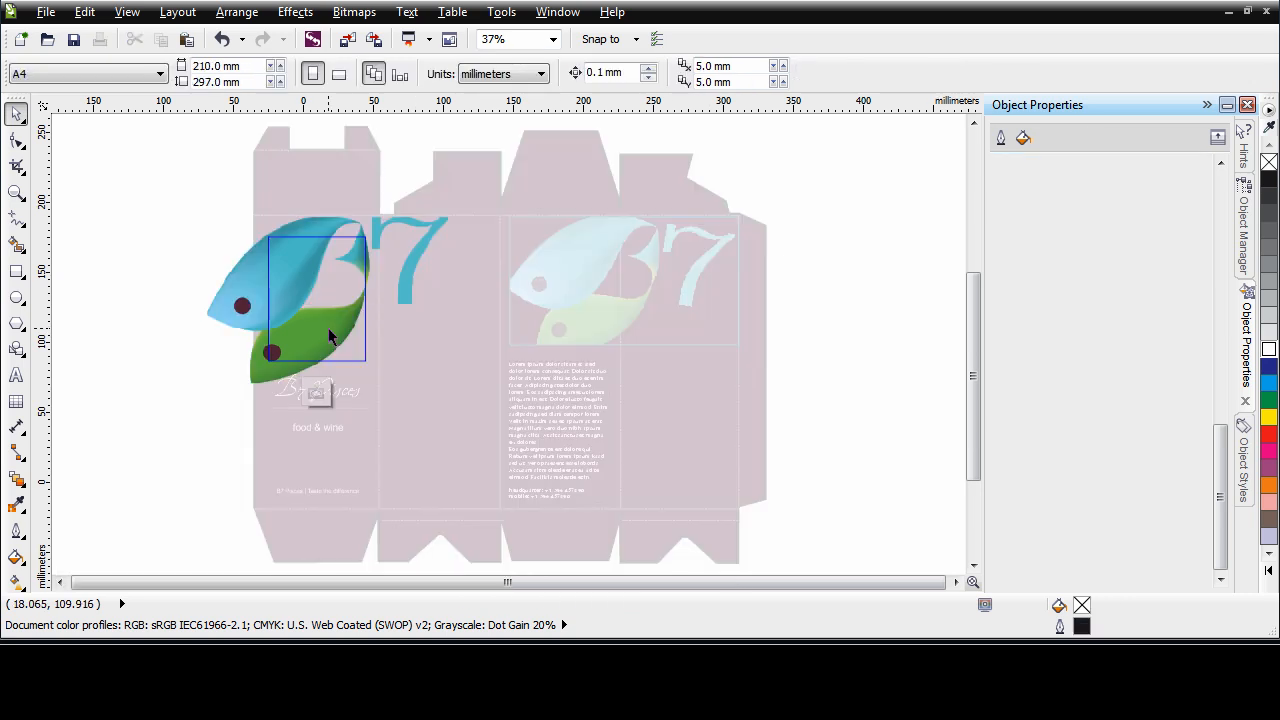
pyautogui.click(316, 393)
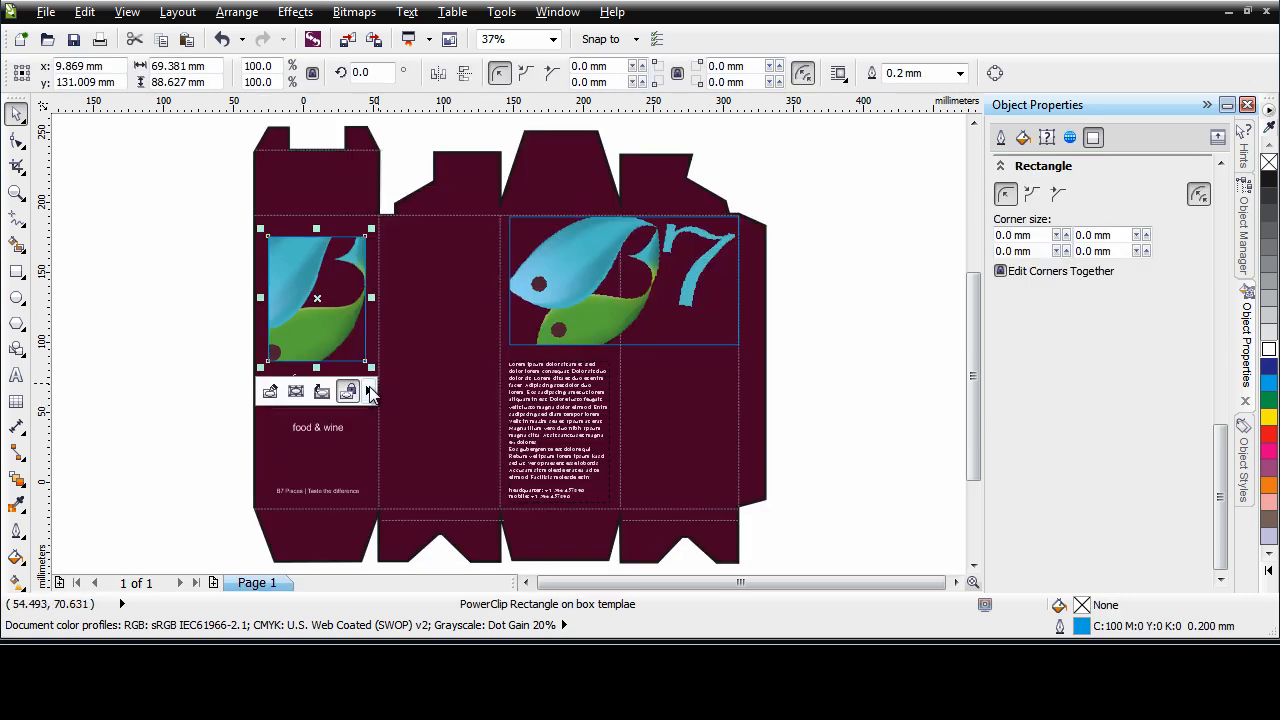
pyautogui.click(370, 392)
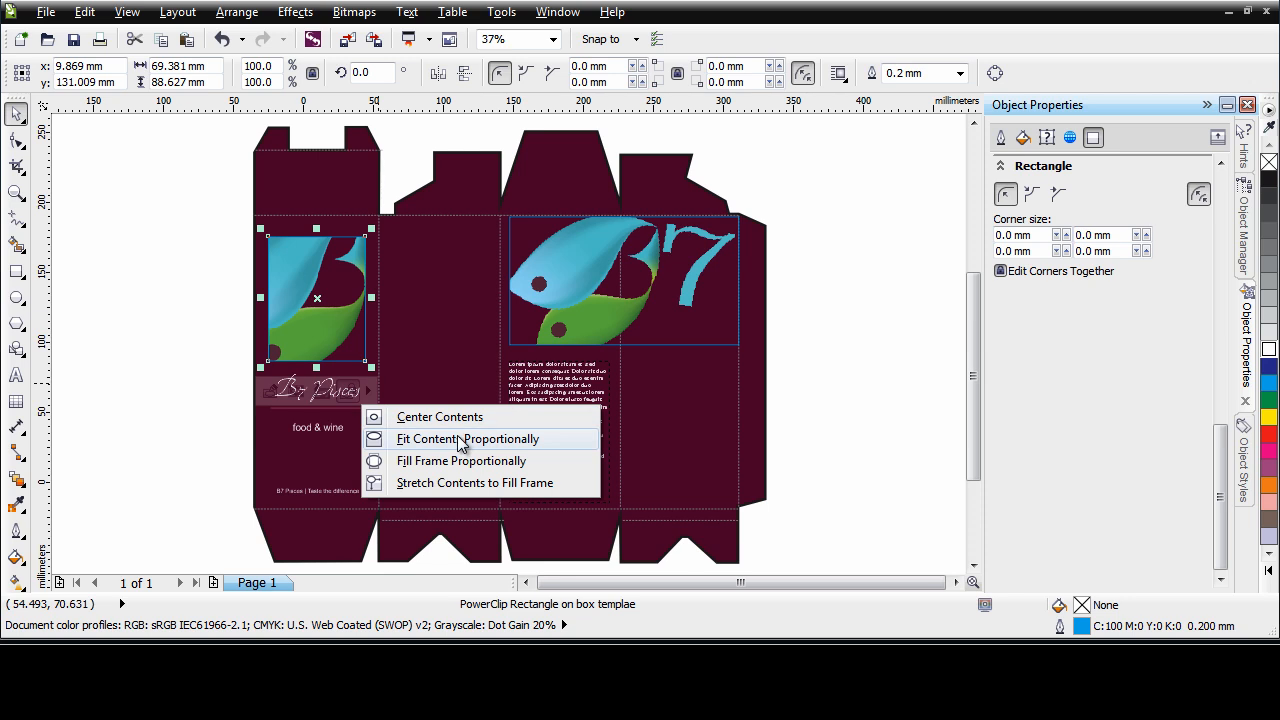
pyautogui.click(489, 445)
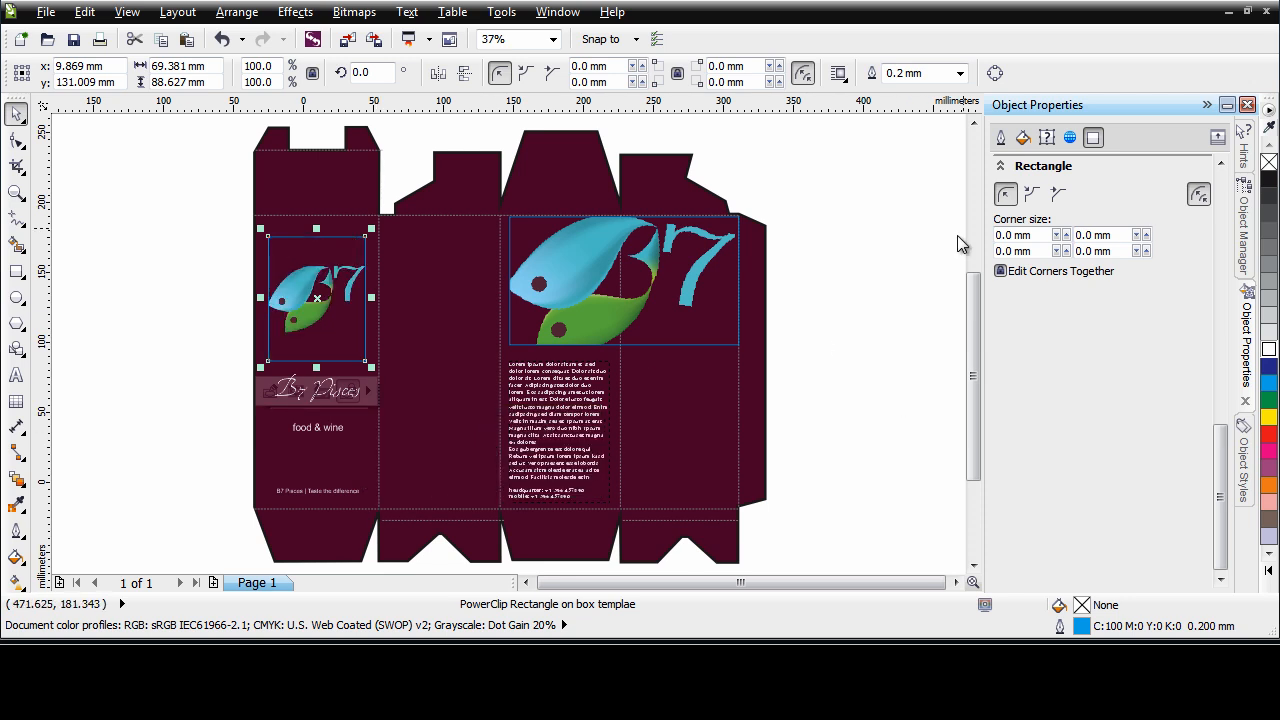
# Remove the outlines from the front panel's PowerClip frame and the large PowerClip frame.
pyautogui.rightClick(1266, 163)
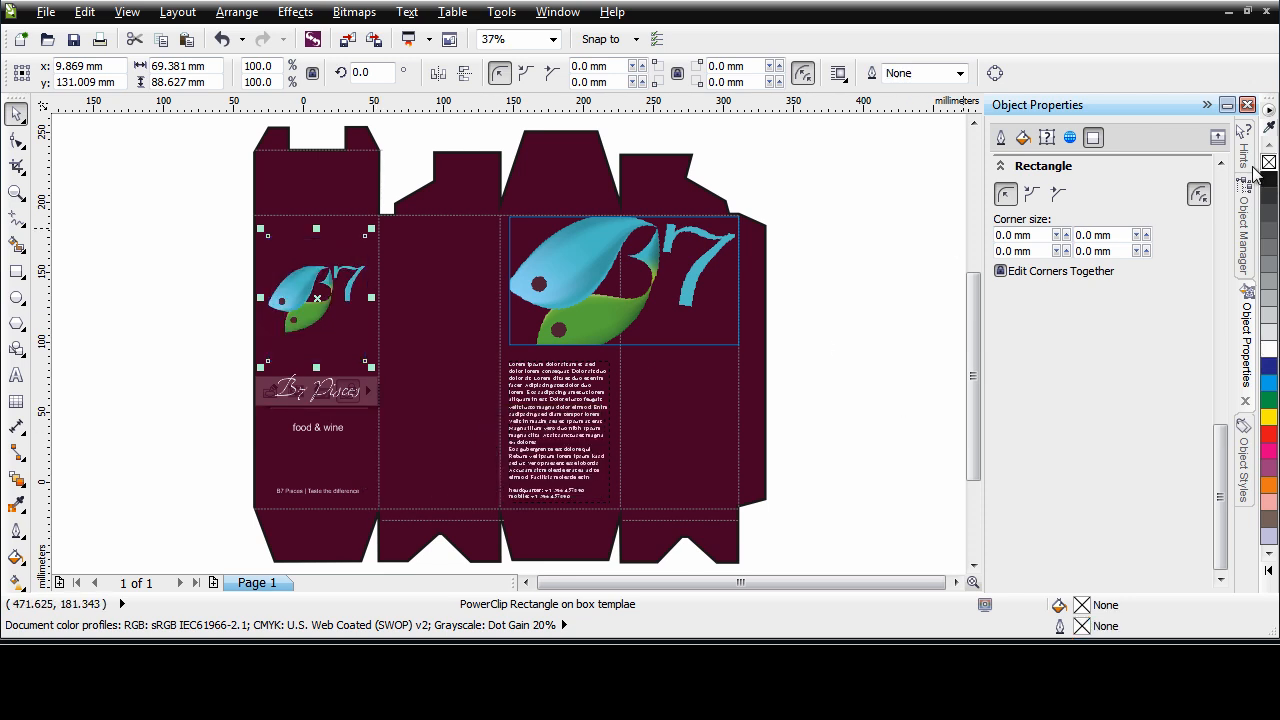
pyautogui.click(717, 262)
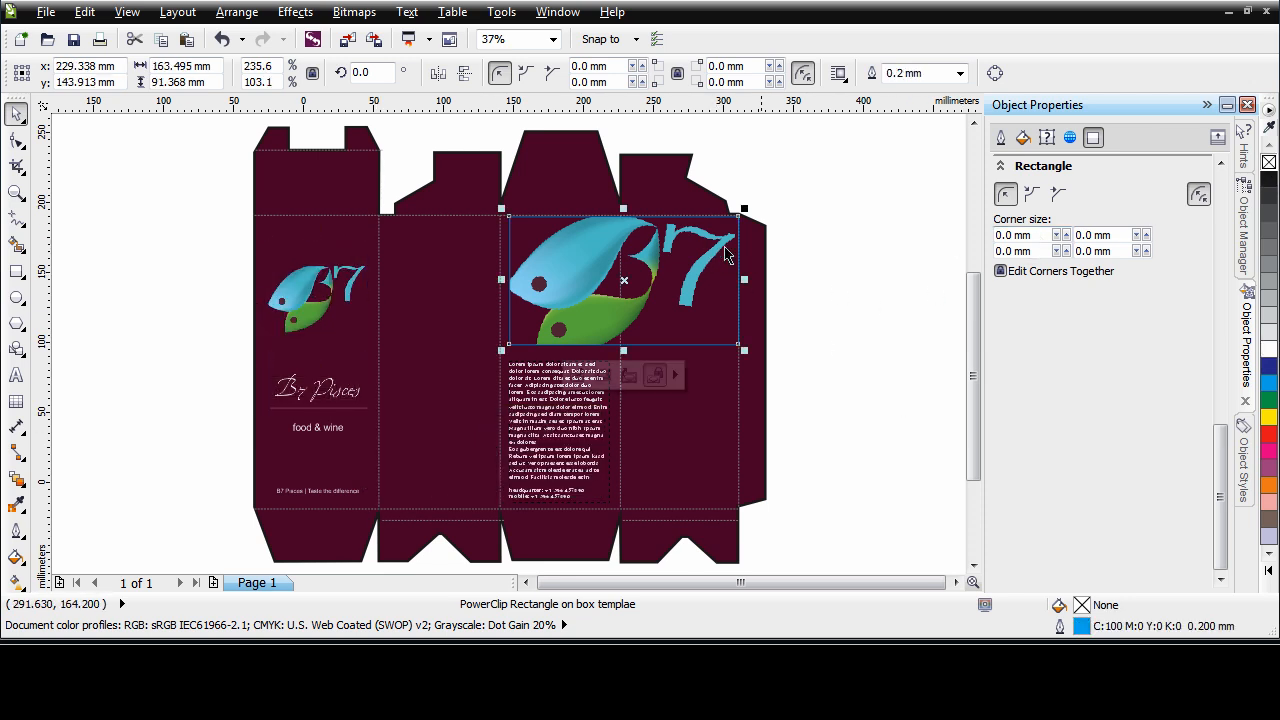
pyautogui.rightClick(1268, 163)
pyautogui.click(895, 512)
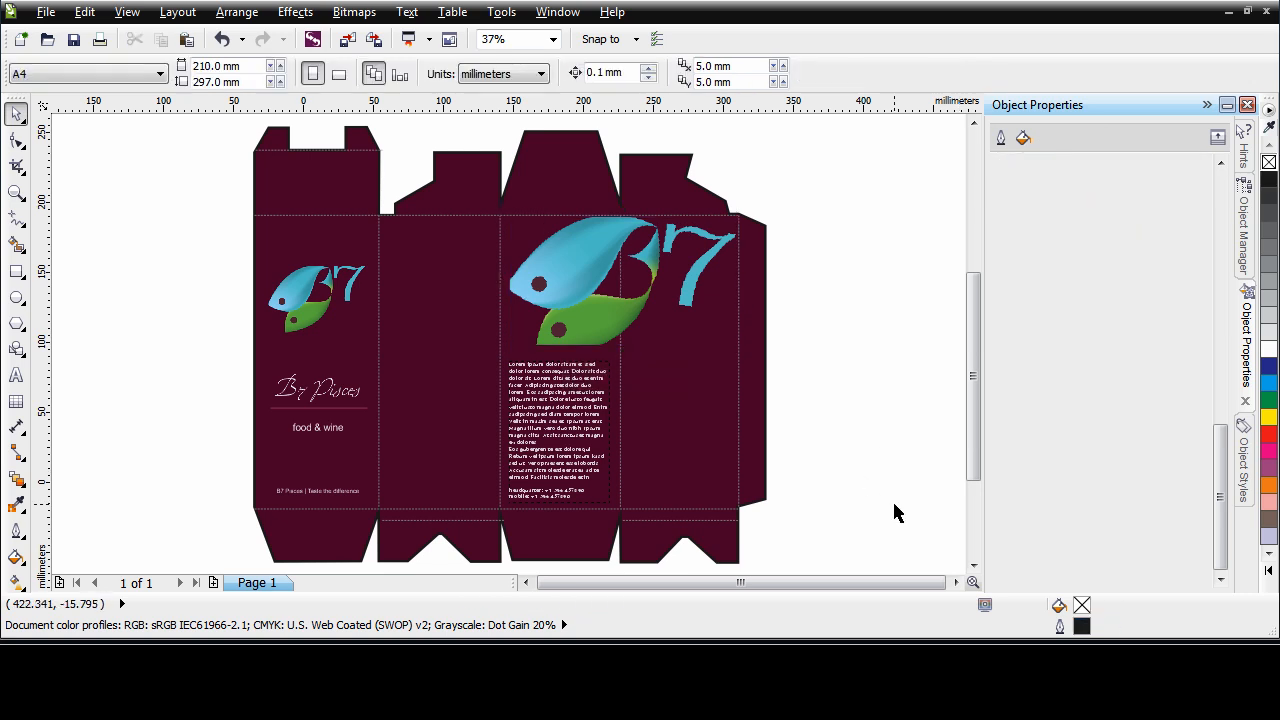